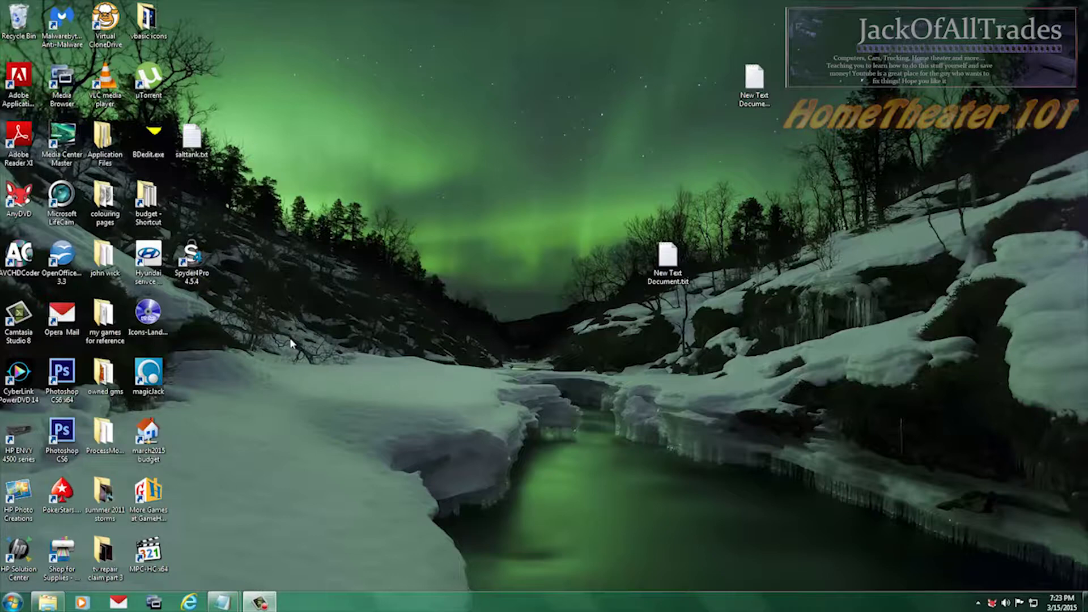
Launch AVCHDCoder and start tsMuxeR from its bundled tools.
{"action": "double_click", "coordinate": [23, 258]}
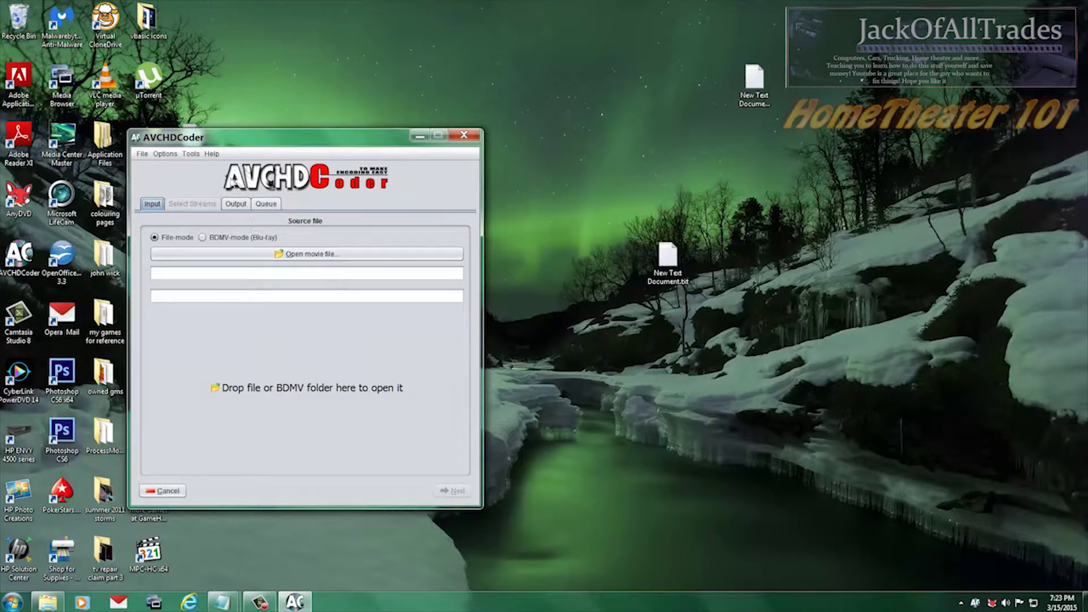
{"action": "left_click", "coordinate": [191, 153]}
{"action": "left_click", "coordinate": [204, 200]}
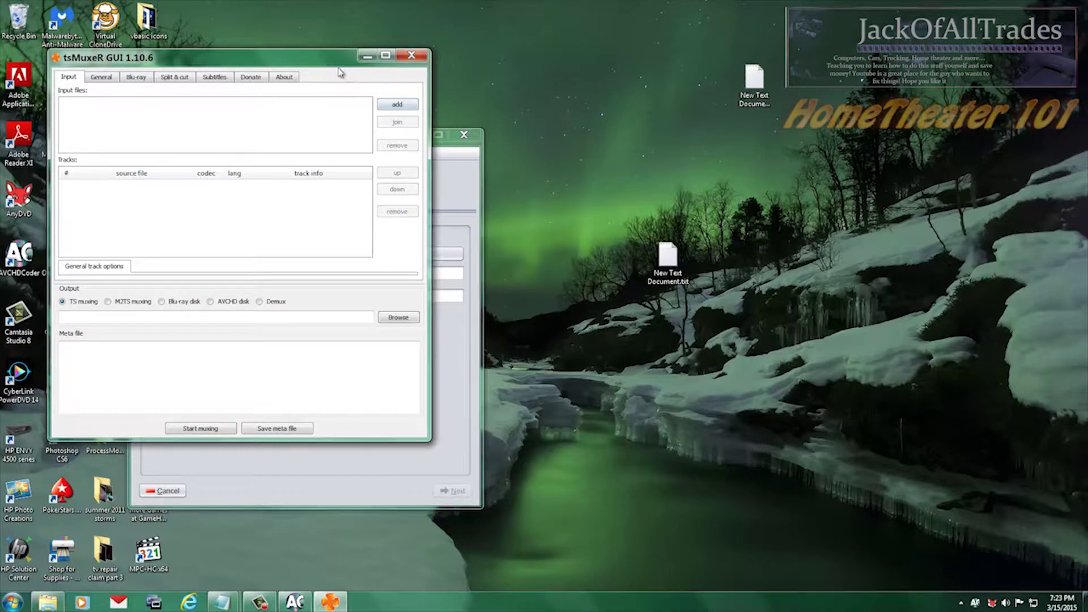
{"action": "left_click_drag", "start_coordinate": [337, 66], "coordinate": [577, 120]}
Load E:\MovieXWithSubtitles\BDMV\STREAM\00000.m2ts into tsMuxeR.
{"action": "left_click", "coordinate": [638, 158]}
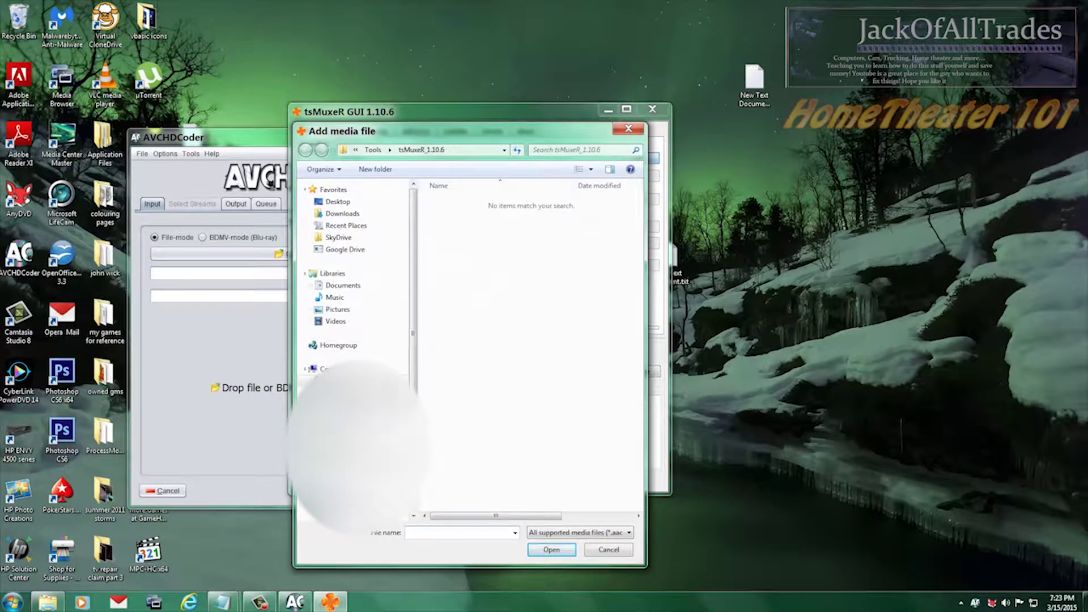
{"action": "left_click", "coordinate": [340, 414]}
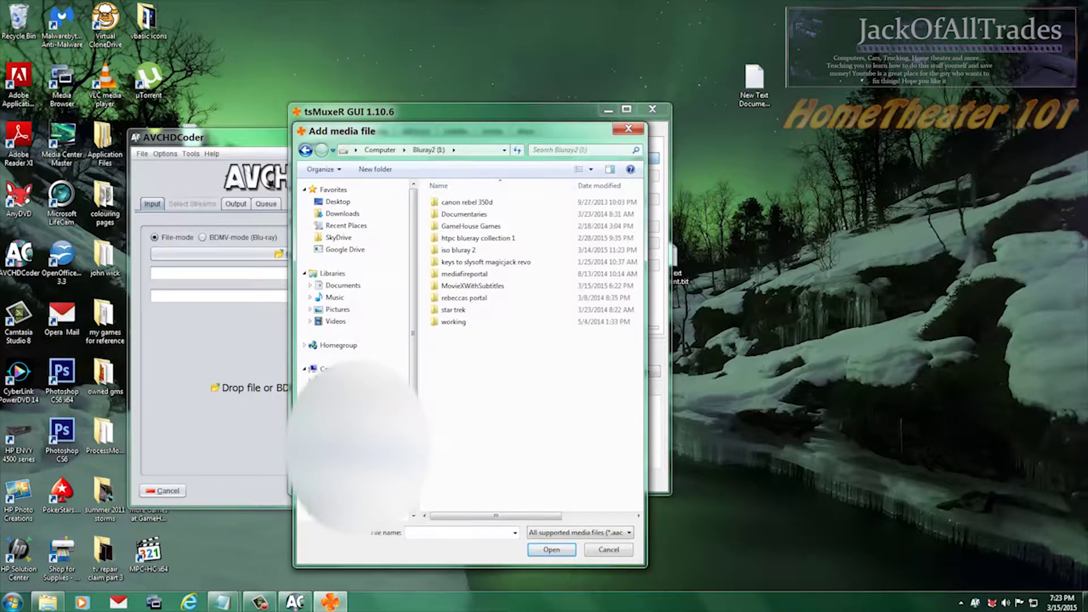
{"action": "double_click", "coordinate": [465, 287]}
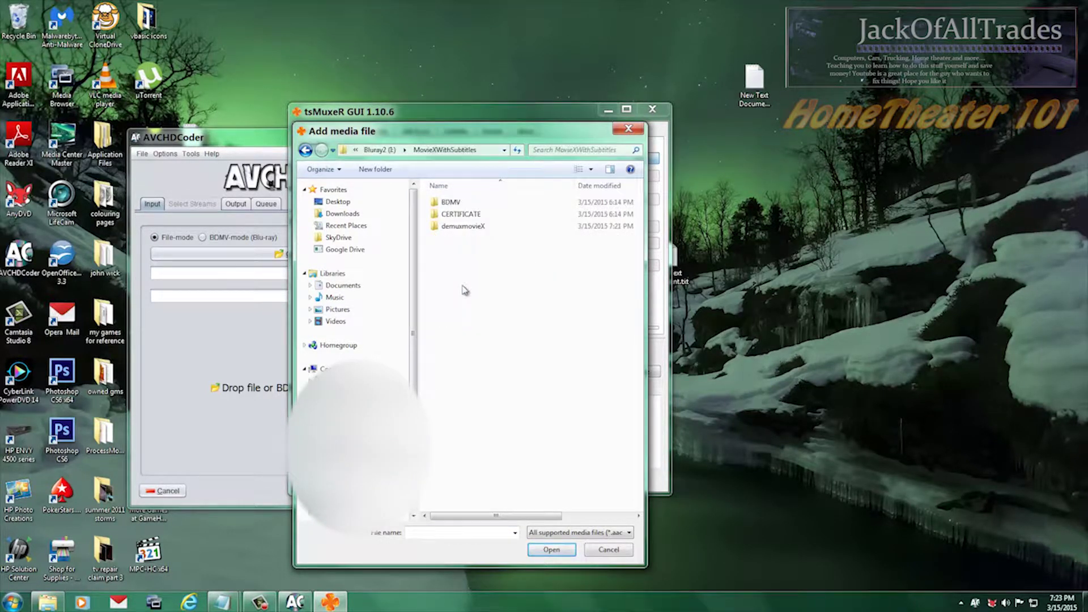
{"action": "double_click", "coordinate": [451, 202]}
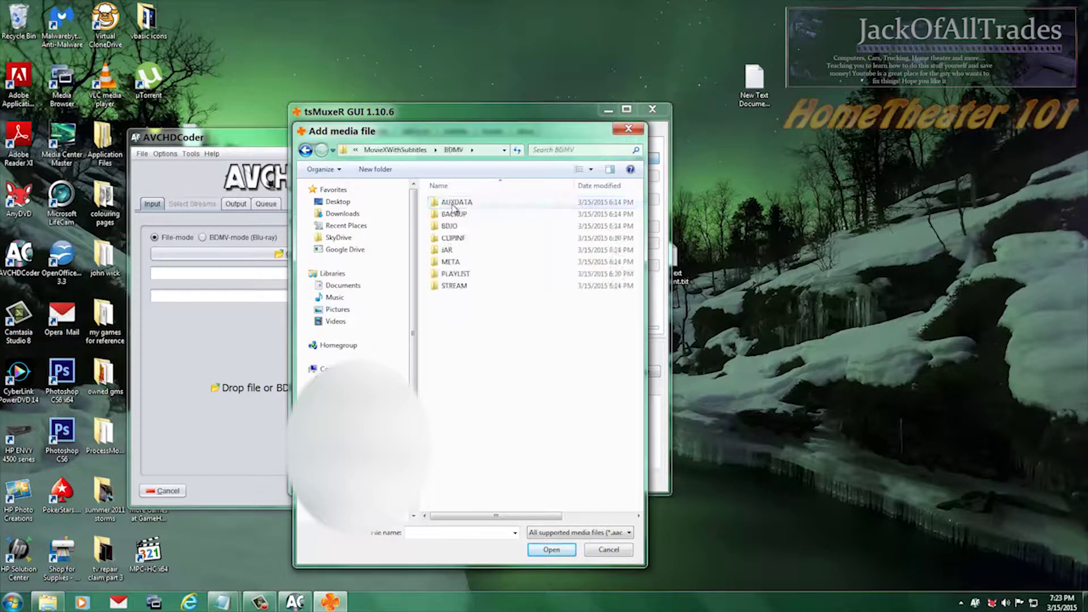
{"action": "double_click", "coordinate": [455, 285]}
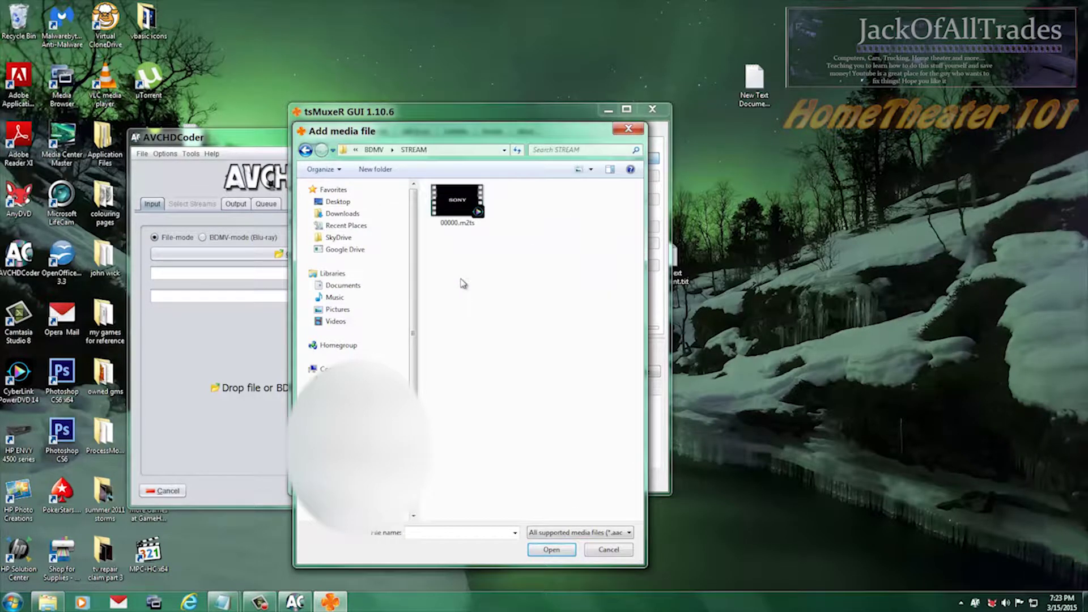
{"action": "left_click", "coordinate": [460, 227]}
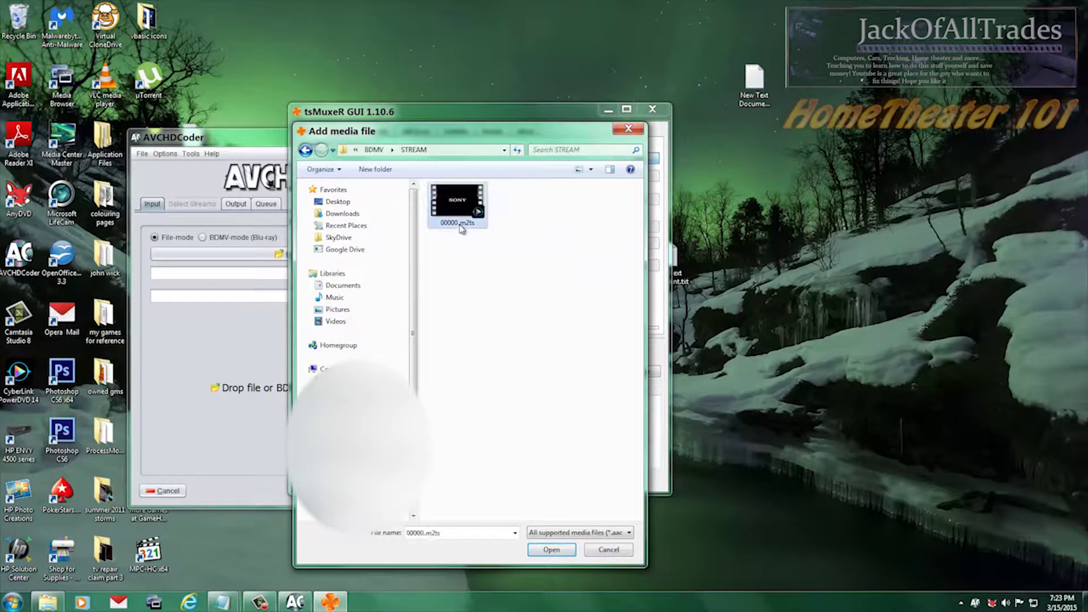
{"action": "left_click", "coordinate": [549, 549]}
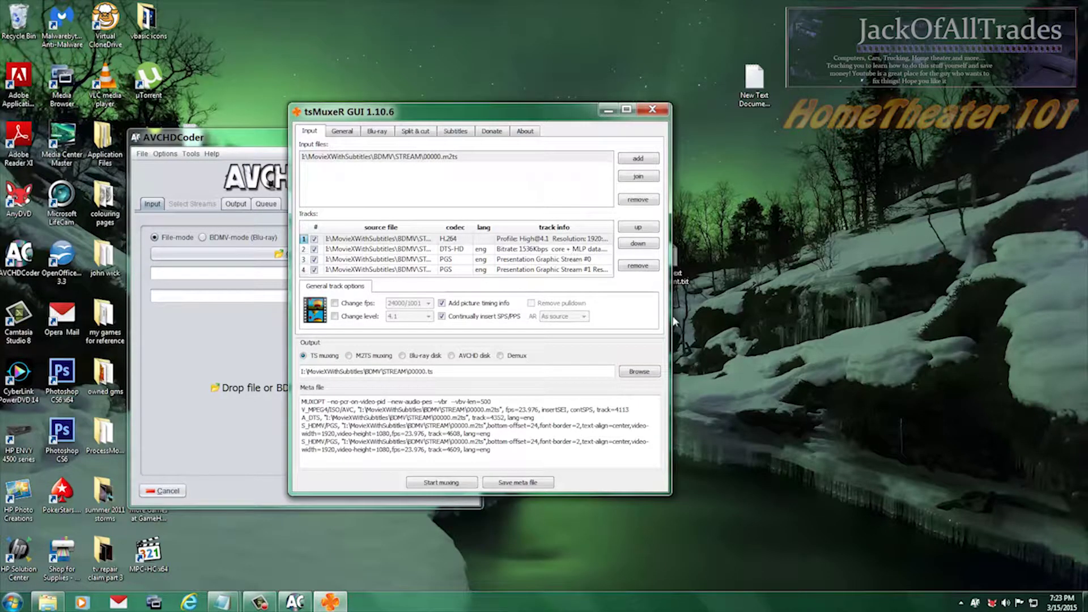
Enlarge tsMuxeR and inspect the PGS subtitle, H.264 video and DTS-HD audio tracks.
{"action": "left_click_drag", "start_coordinate": [672, 315], "coordinate": [884, 301]}
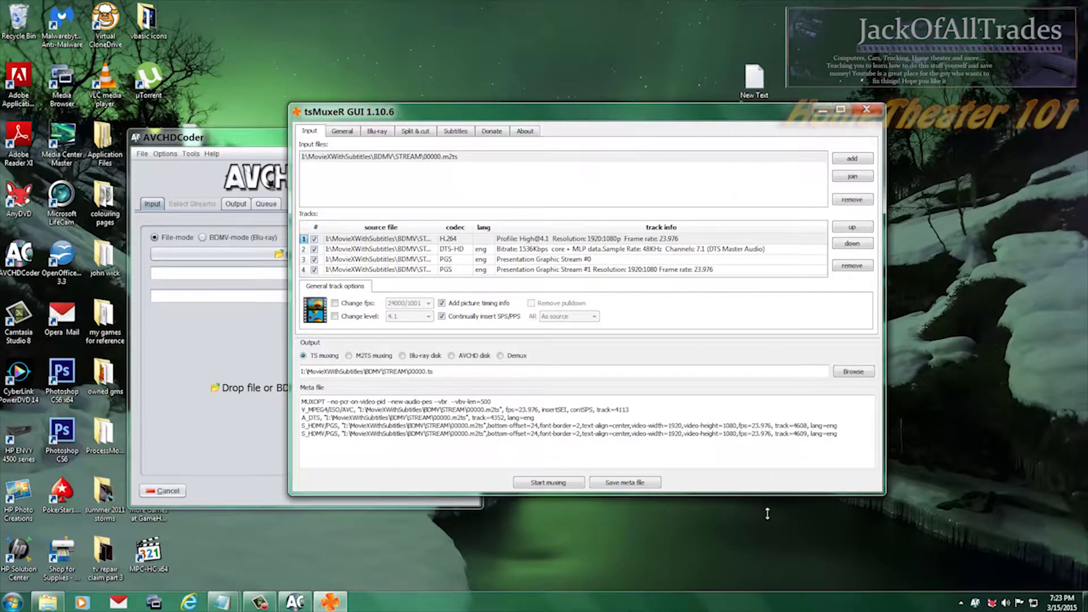
{"action": "left_click_drag", "start_coordinate": [767, 513], "coordinate": [769, 587]}
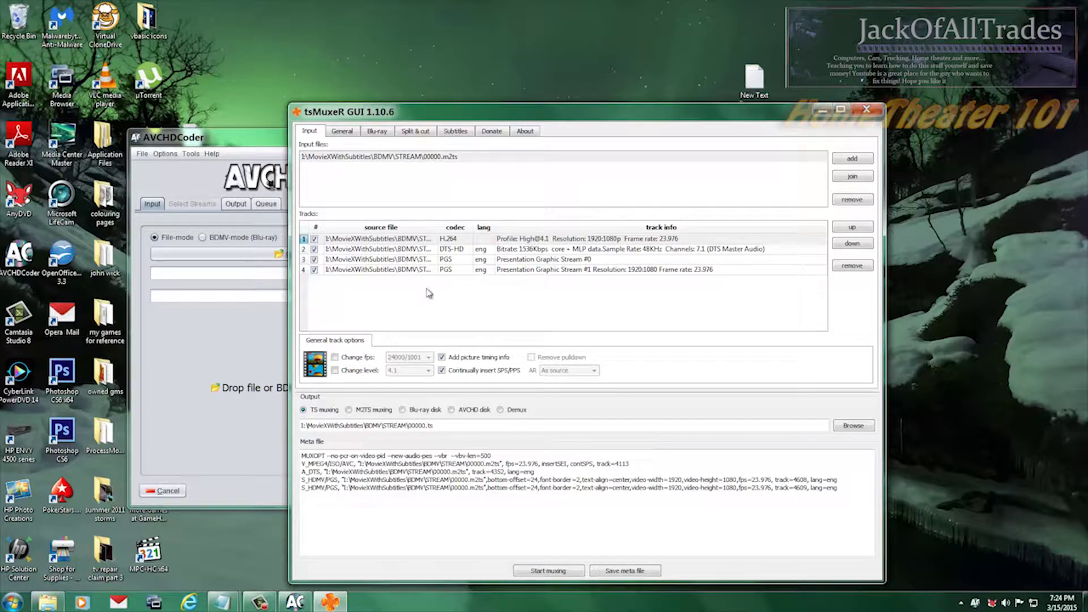
{"action": "left_click", "coordinate": [367, 260]}
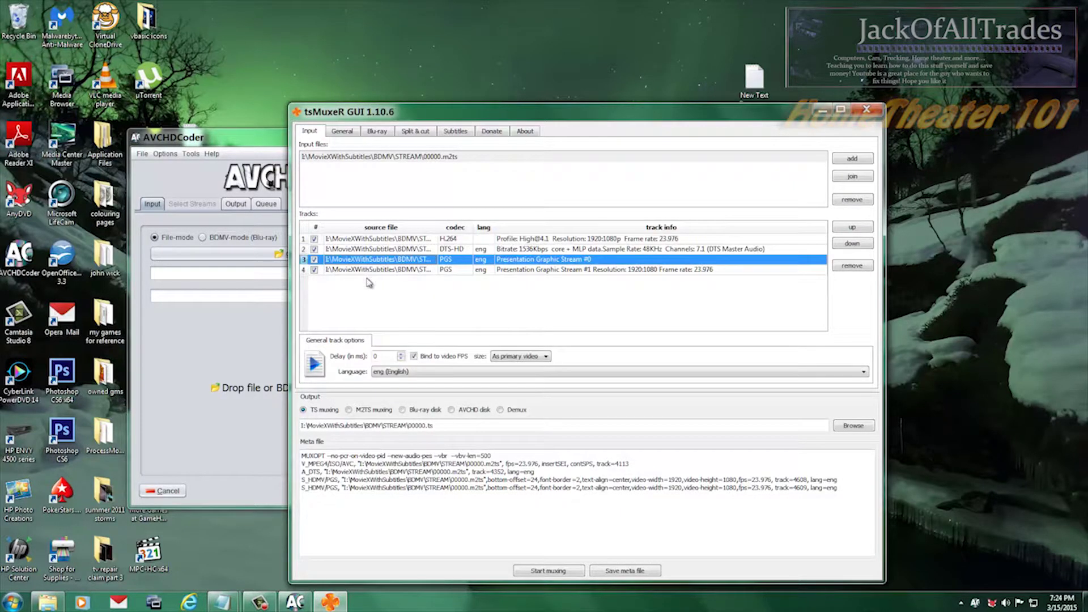
{"action": "left_click", "coordinate": [367, 270]}
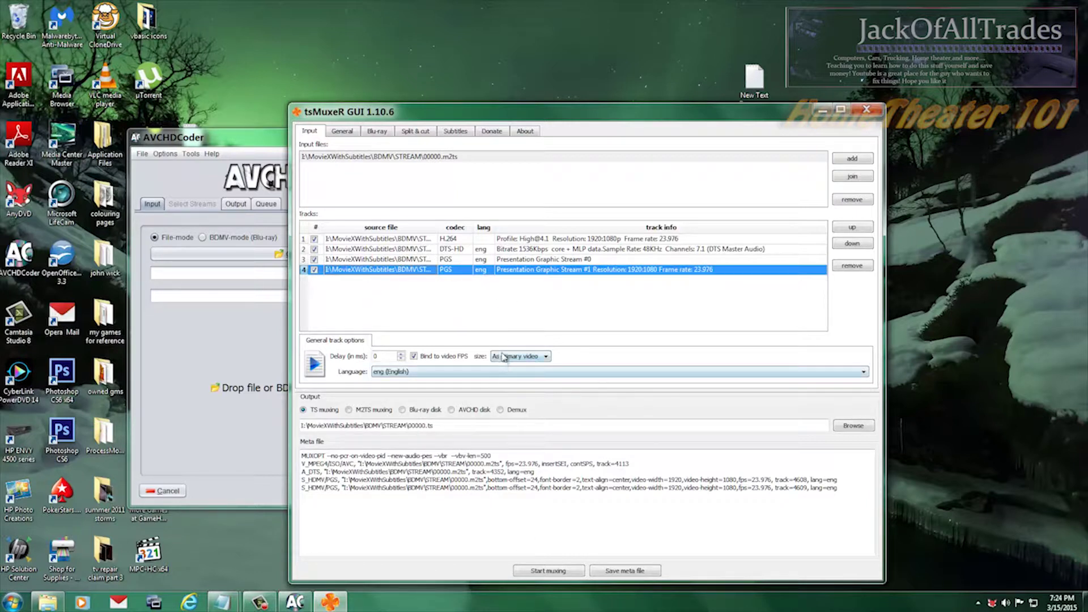
{"action": "left_click", "coordinate": [405, 241]}
{"action": "left_click", "coordinate": [407, 250]}
Select both PGS tracks and set the output to Demux into the STREAM folder.
{"action": "left_click", "coordinate": [408, 260]}
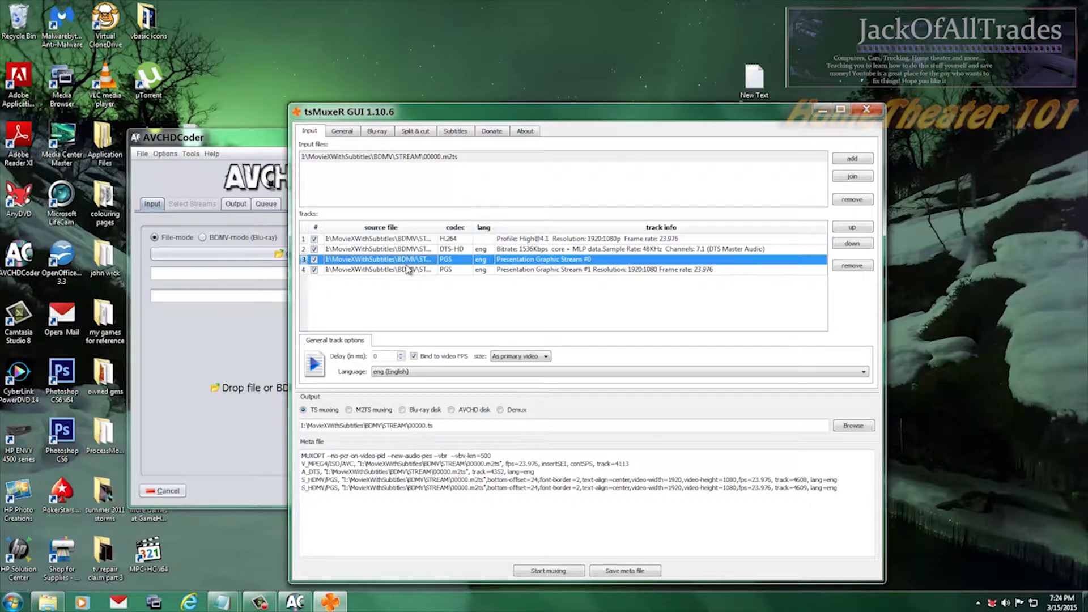
{"action": "left_click", "coordinate": [408, 271]}
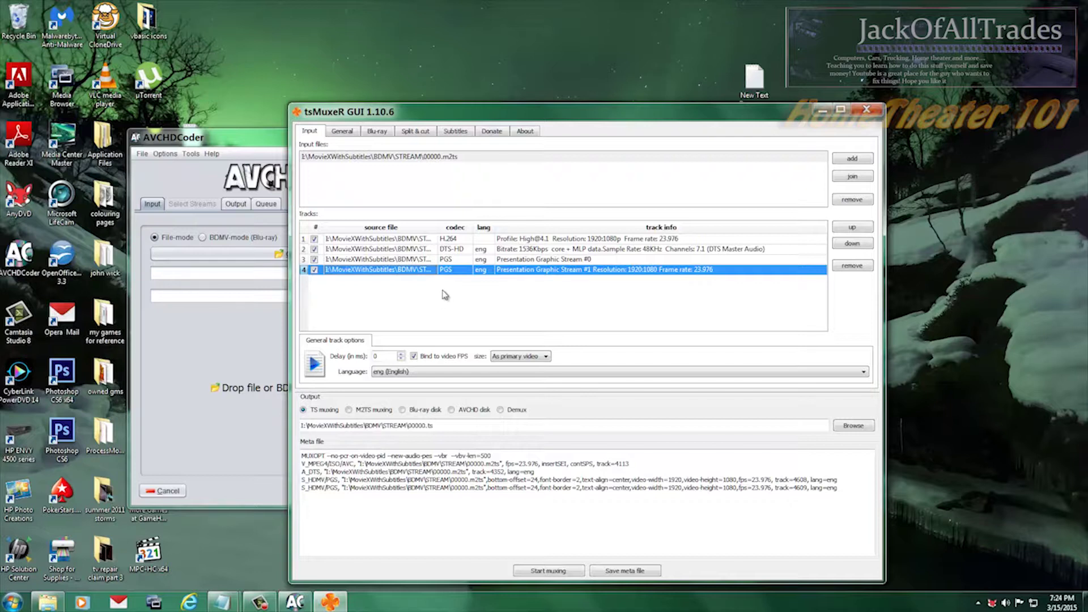
{"action": "left_click", "coordinate": [502, 413]}
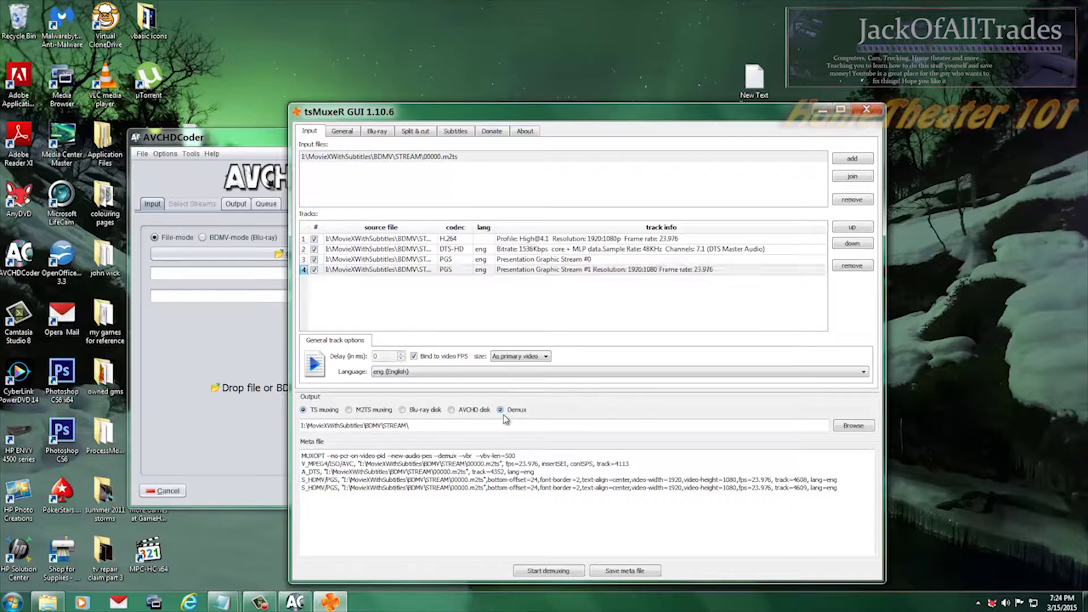
{"action": "left_click", "coordinate": [444, 429]}
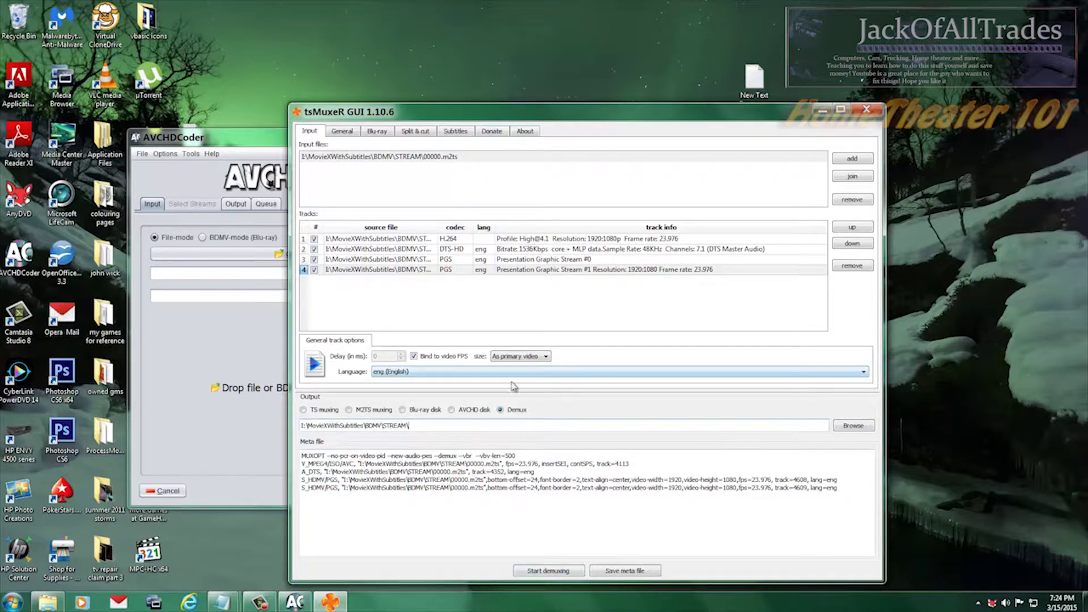
Close tsMuxeR and delete the old _exp.idx and _exp.sub files from demuxmovieX.
{"action": "left_click", "coordinate": [866, 110]}
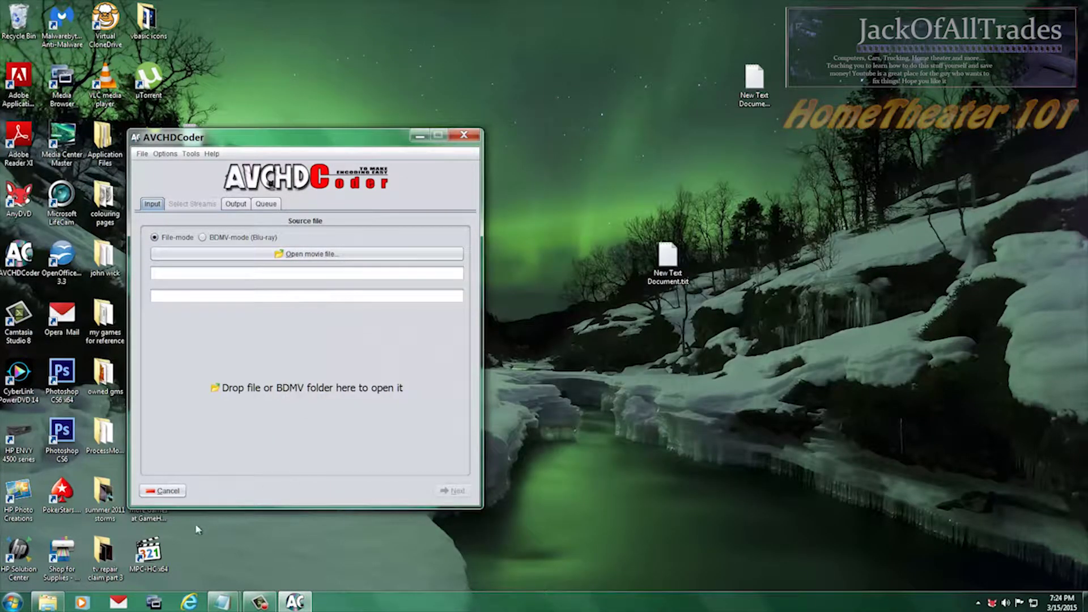
{"action": "left_click", "coordinate": [48, 602]}
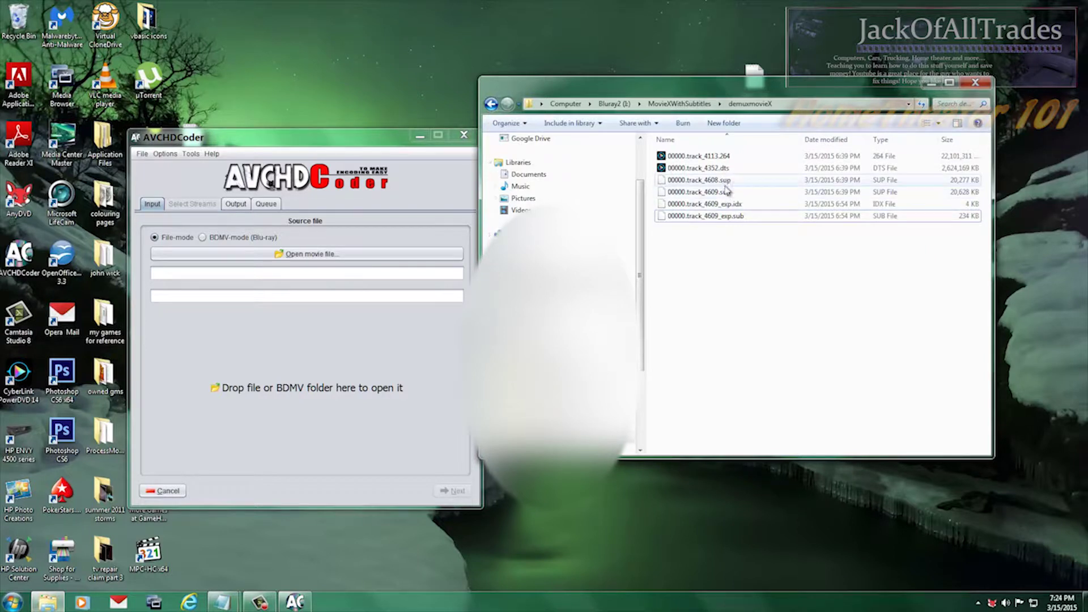
{"action": "left_click", "coordinate": [724, 208]}
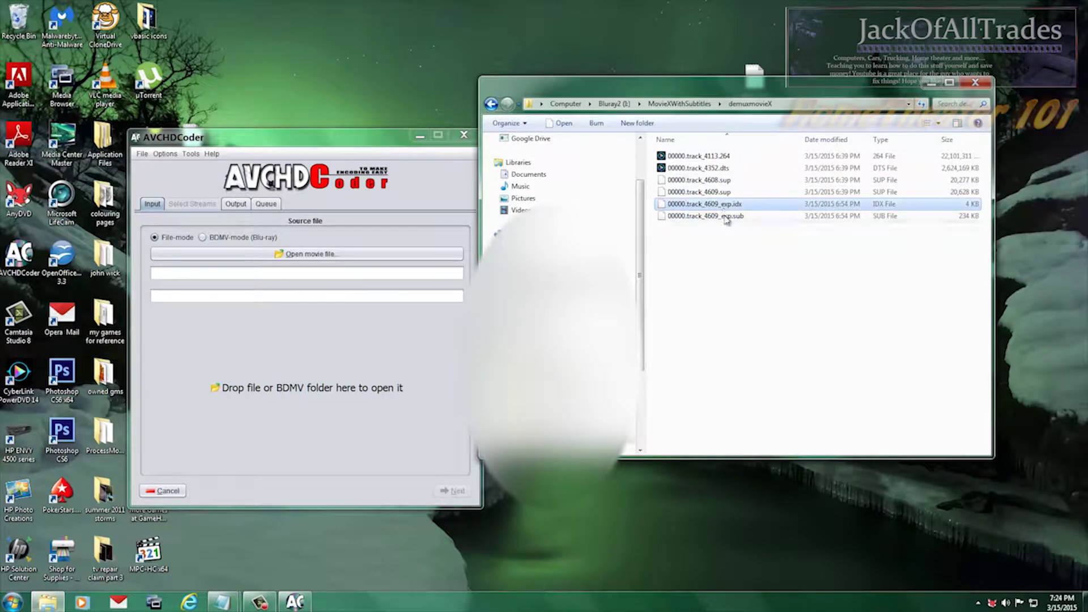
{"action": "left_click", "coordinate": [727, 218], "text": "ctrl"}
{"action": "right_click", "coordinate": [728, 220]}
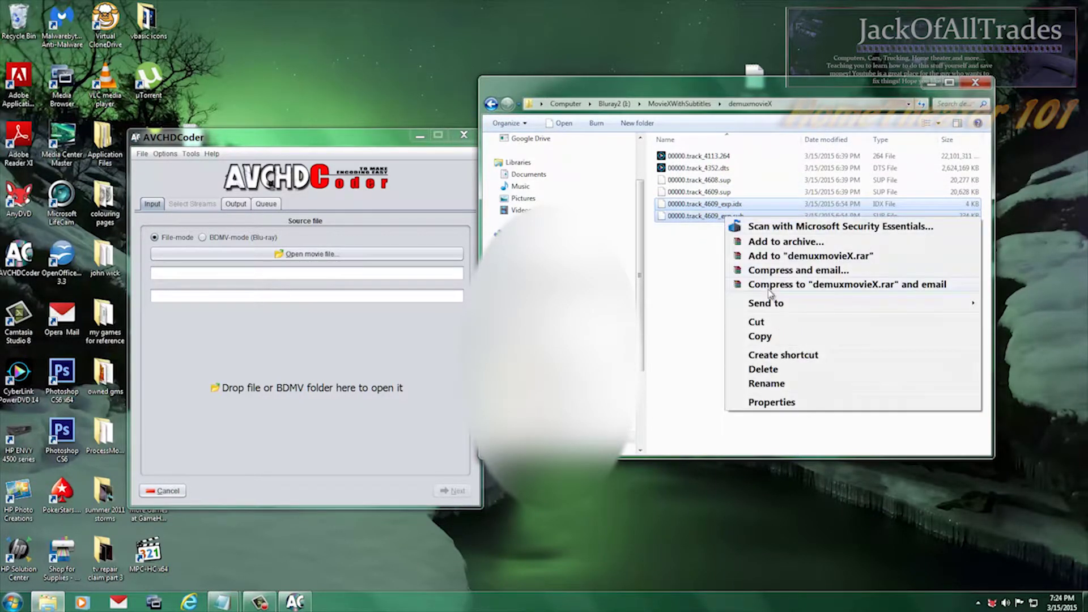
{"action": "left_click", "coordinate": [772, 370]}
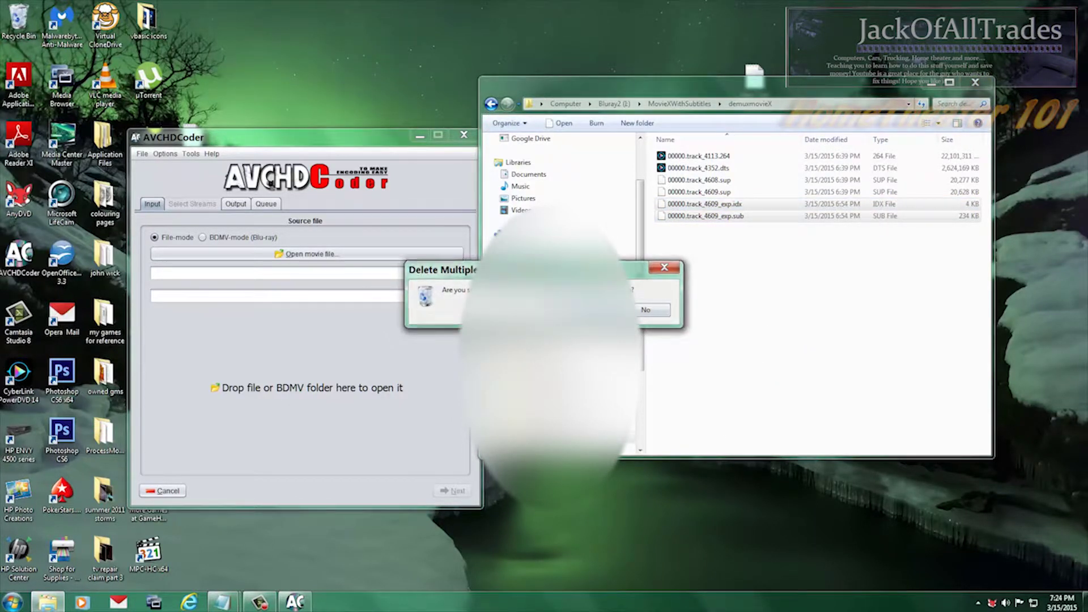
{"action": "key", "text": "Return"}
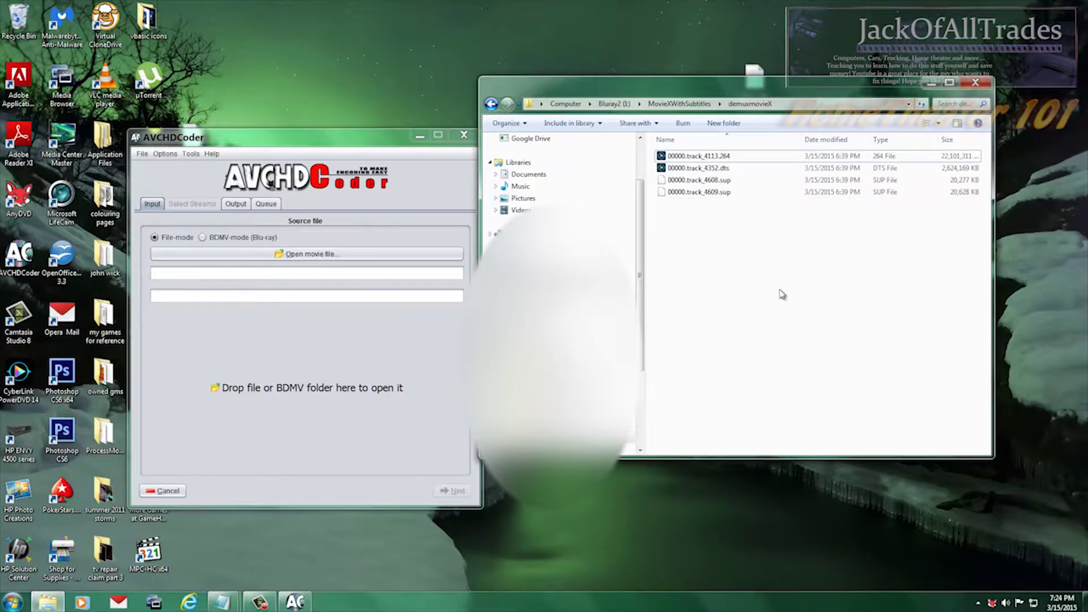
Widen the Explorer window and its file list columns, including Date modified.
{"action": "left_click", "coordinate": [724, 160]}
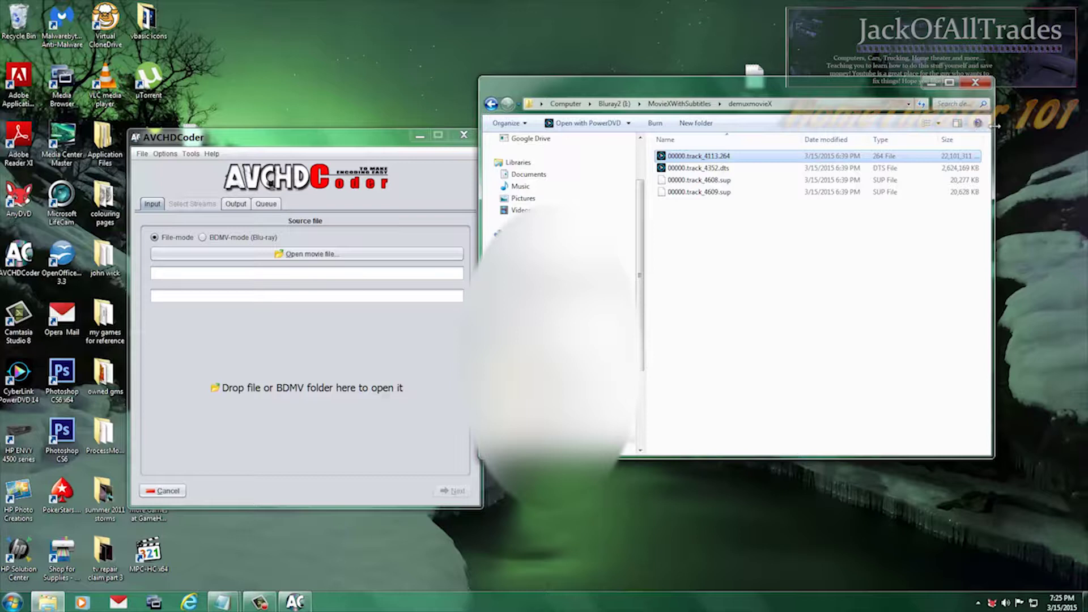
{"action": "left_click_drag", "start_coordinate": [1077, 121], "coordinate": [1077, 121]}
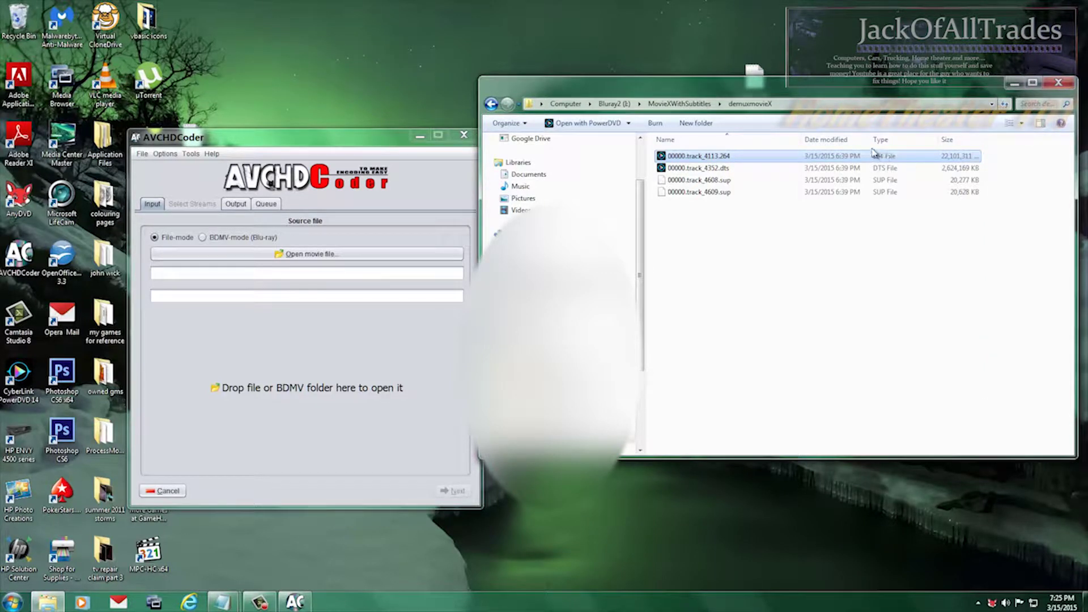
{"action": "left_click_drag", "start_coordinate": [869, 140], "coordinate": [924, 140]}
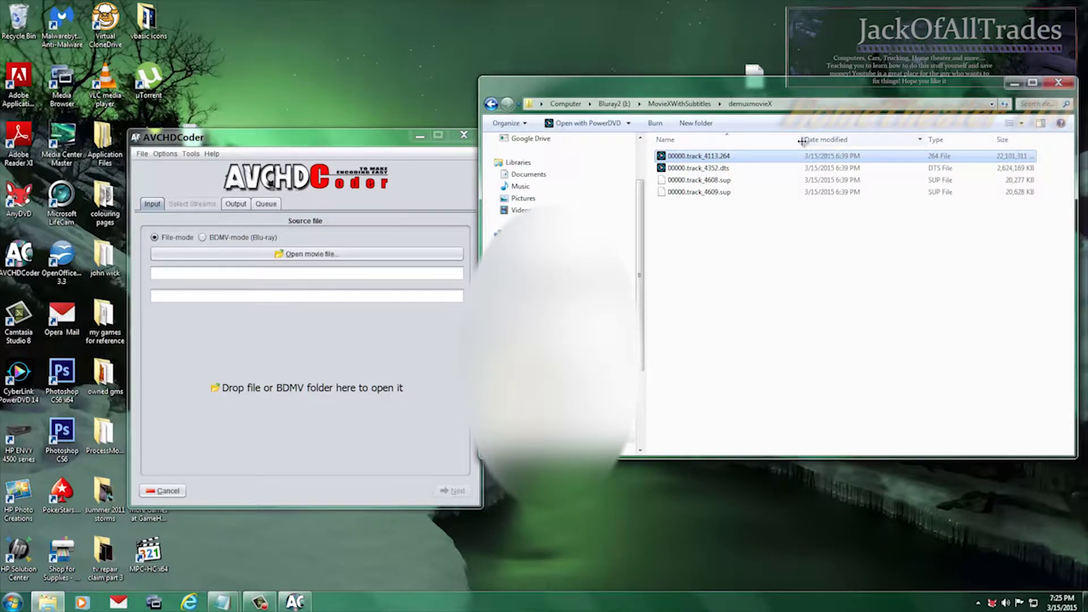
{"action": "left_click_drag", "start_coordinate": [799, 140], "coordinate": [844, 142]}
{"action": "left_click", "coordinate": [838, 155]}
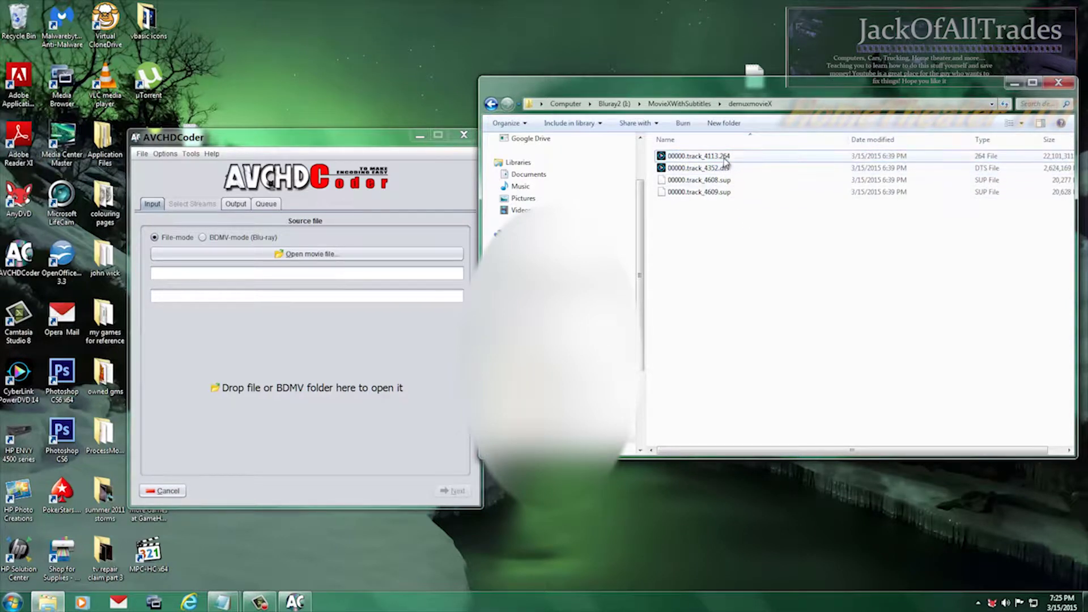
Review the demuxed .264 video, .dts audio and two .sup subtitle files.
{"action": "left_click", "coordinate": [725, 161]}
{"action": "left_click", "coordinate": [724, 169]}
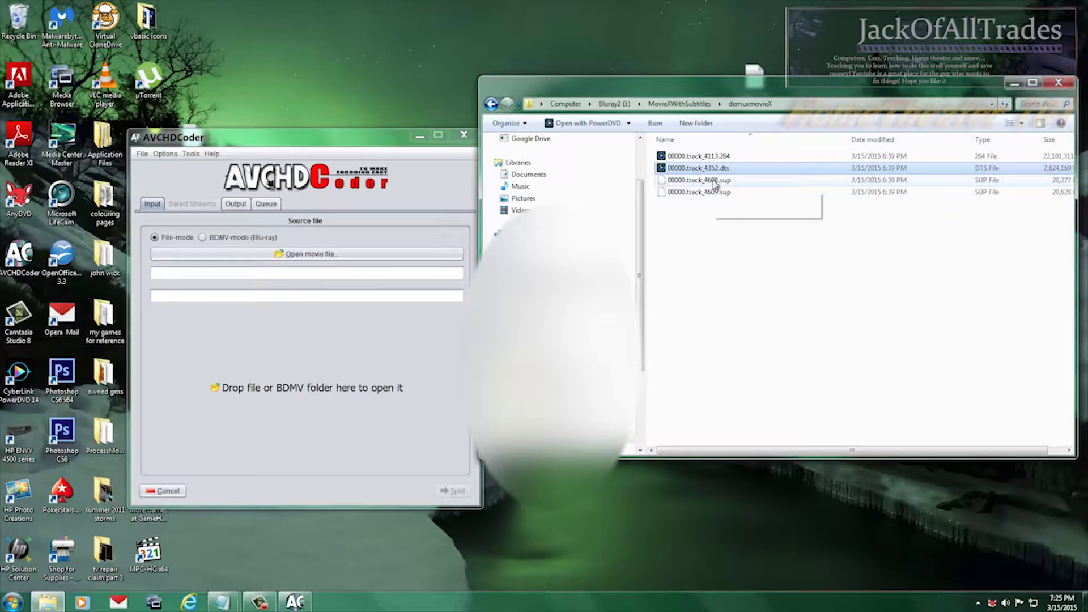
{"action": "left_click", "coordinate": [715, 180]}
{"action": "left_click", "coordinate": [713, 193]}
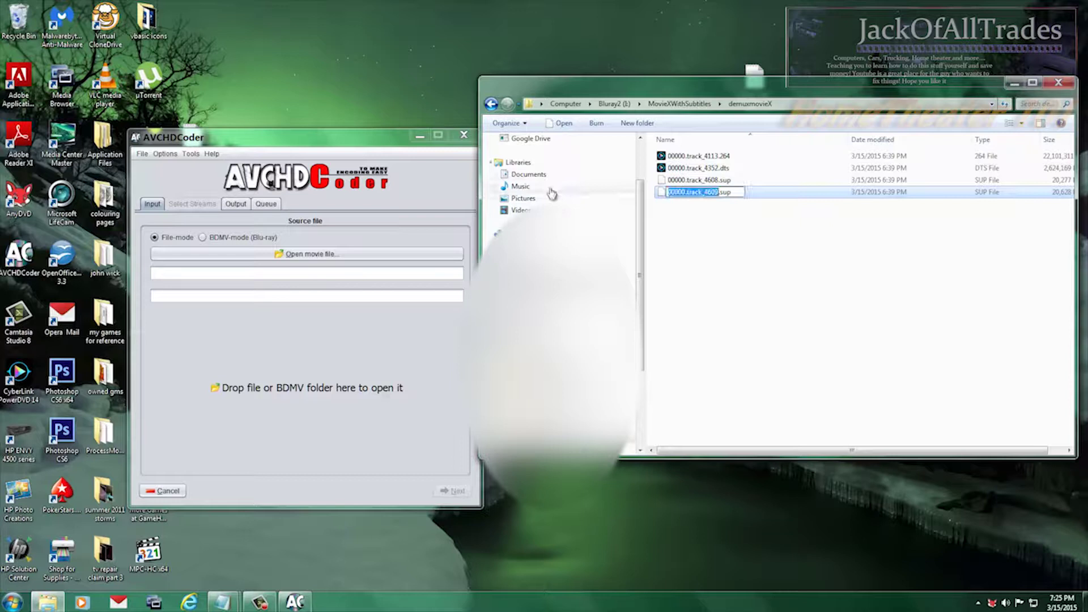
{"action": "left_click", "coordinate": [192, 154]}
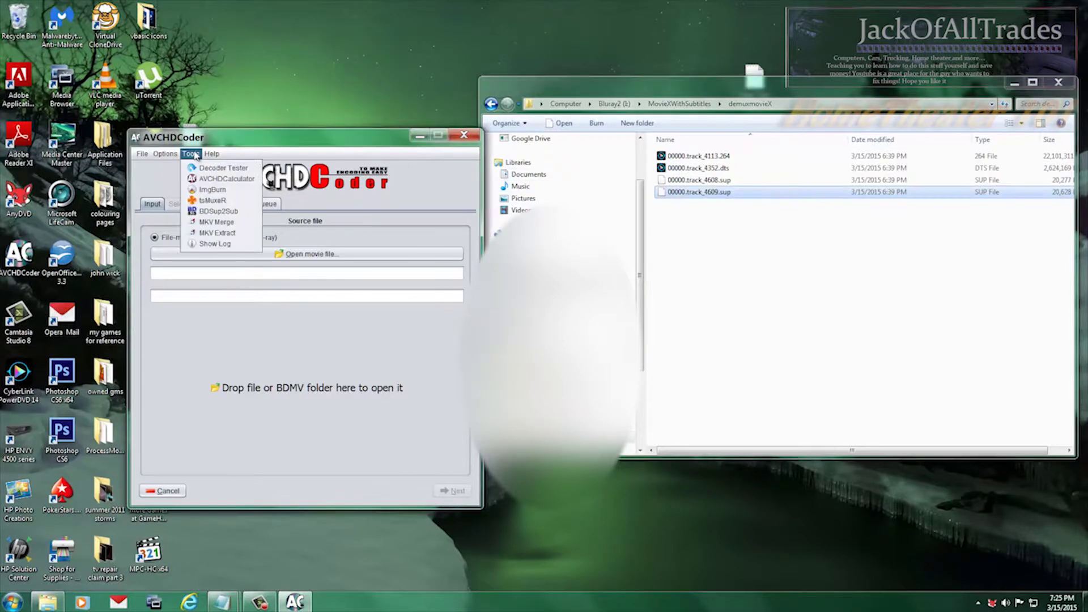
Launch BDSup2Sub and load 00000.track_4608.sup with default conversion options.
{"action": "left_click", "coordinate": [218, 212]}
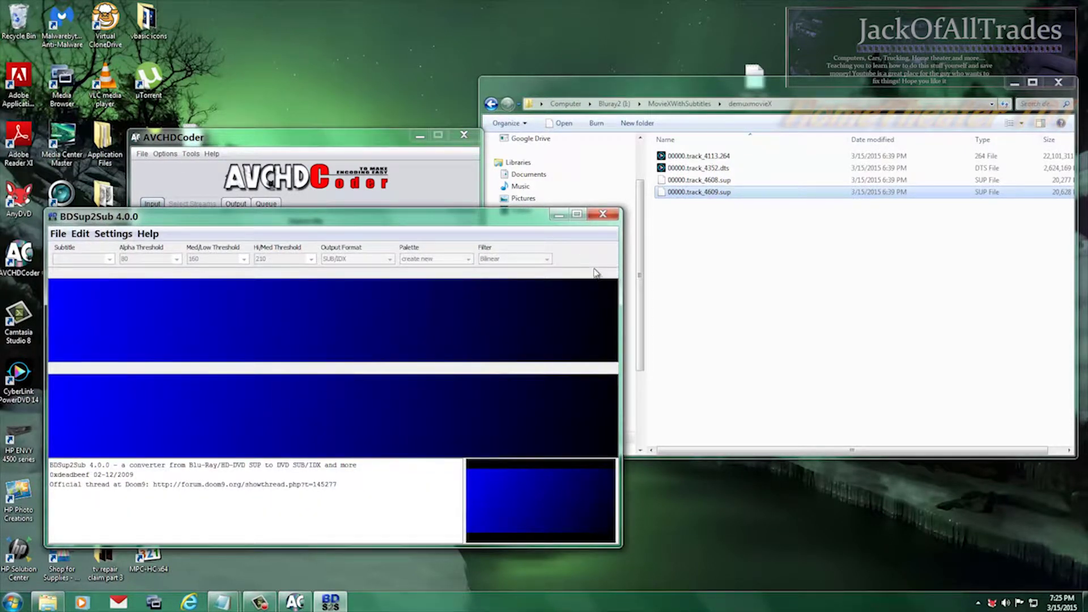
{"action": "left_click", "coordinate": [703, 181]}
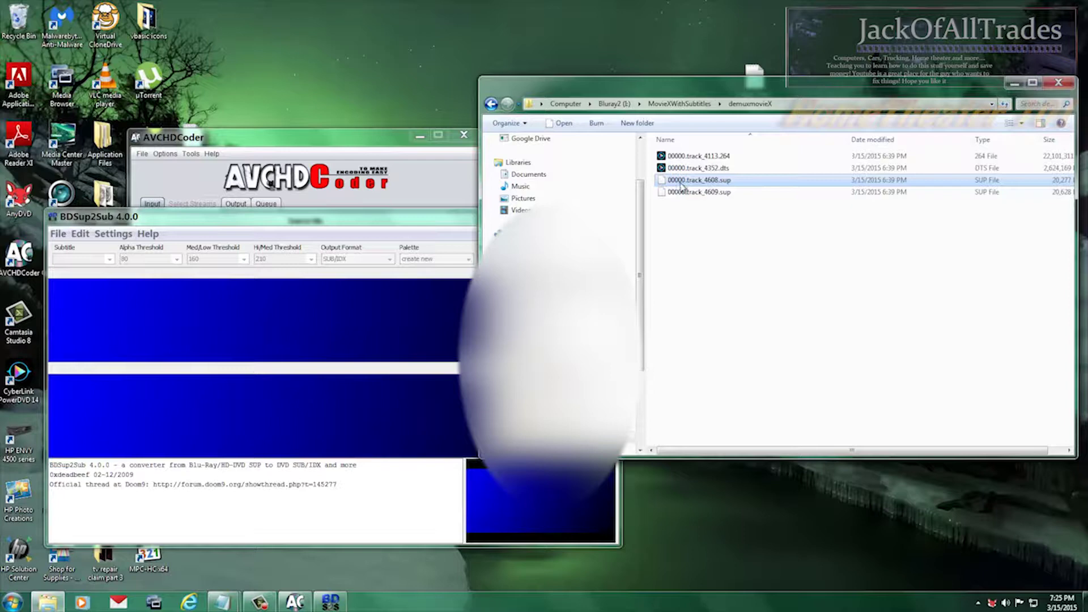
{"action": "left_click_drag", "start_coordinate": [682, 185], "coordinate": [362, 335]}
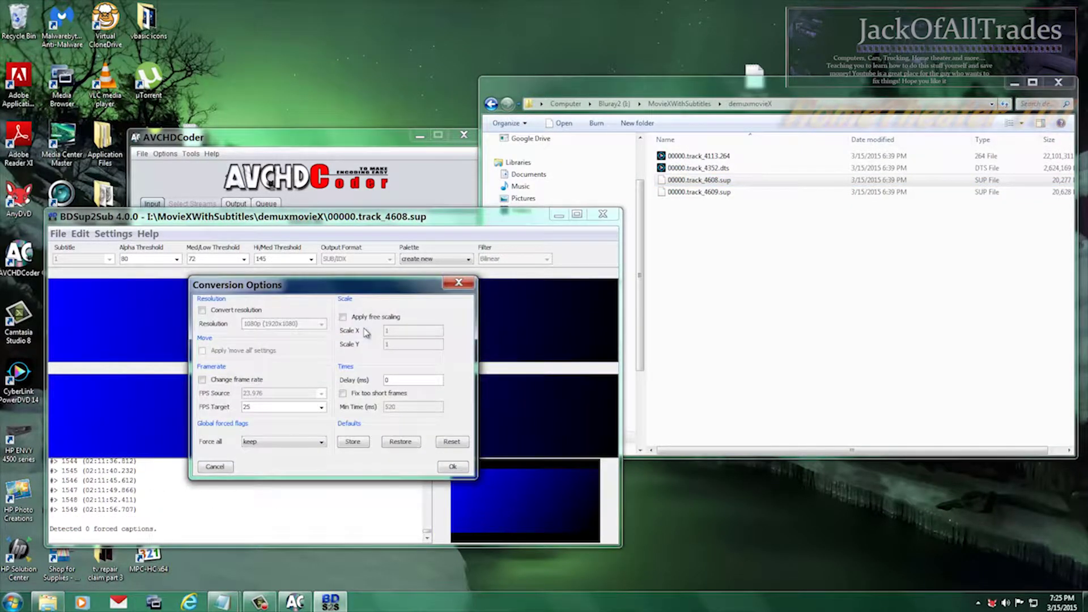
{"action": "left_click", "coordinate": [453, 466]}
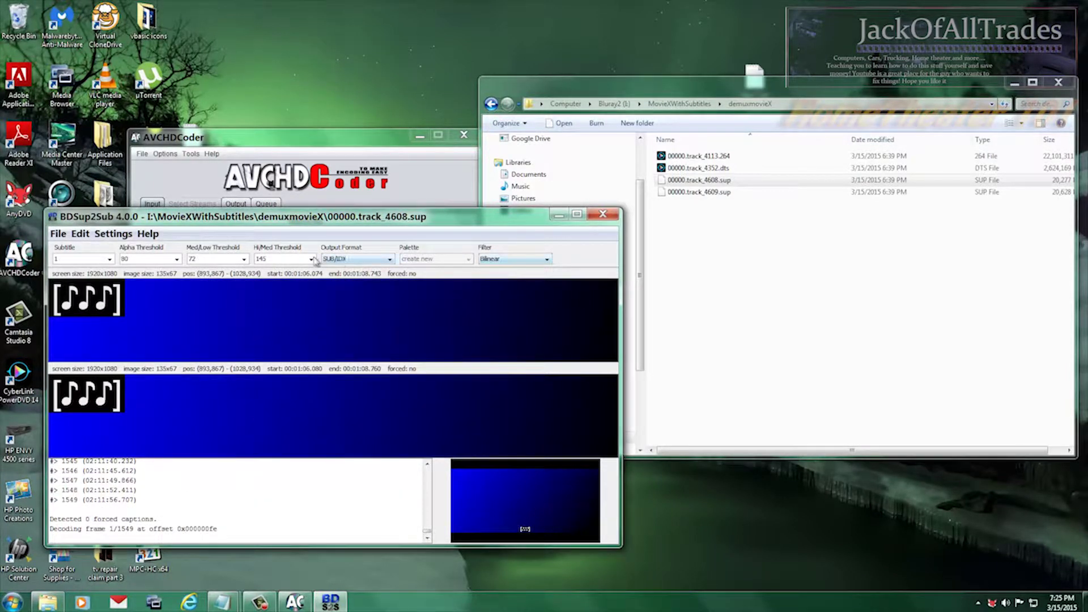
Load 00000.track_4609.sup instead, dismissing the warnings and accepting default conversion options.
{"action": "left_click", "coordinate": [694, 195]}
{"action": "left_click_drag", "start_coordinate": [702, 196], "coordinate": [332, 329]}
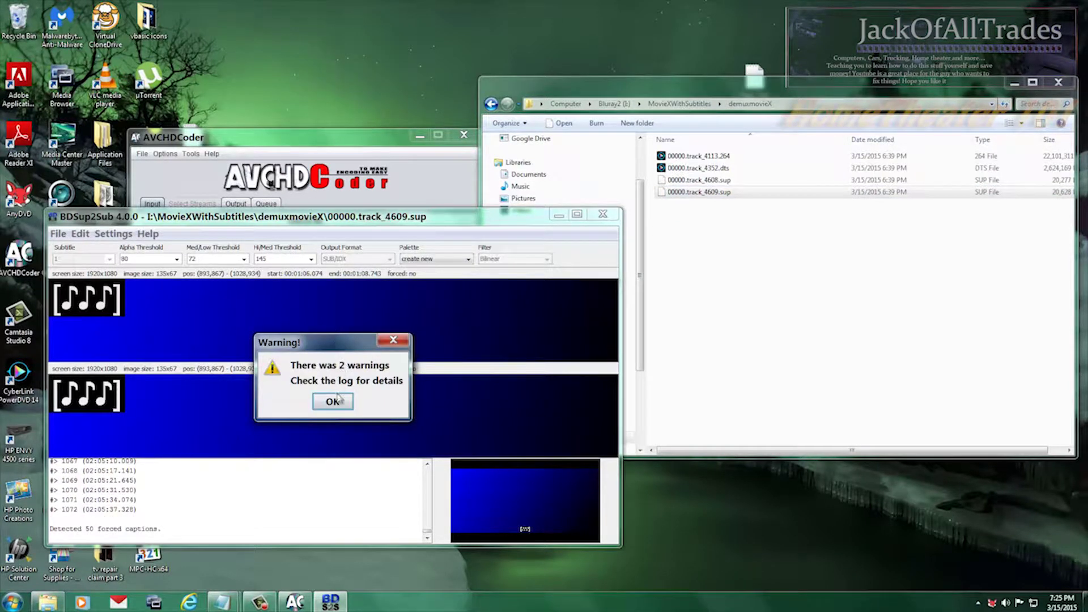
{"action": "left_click", "coordinate": [335, 403]}
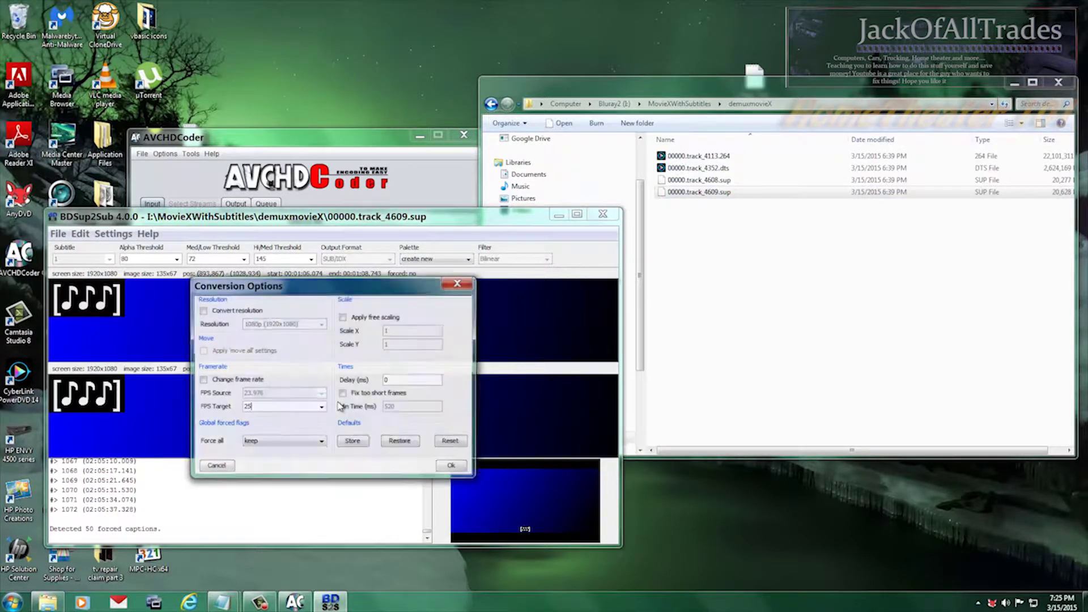
{"action": "left_click", "coordinate": [452, 467]}
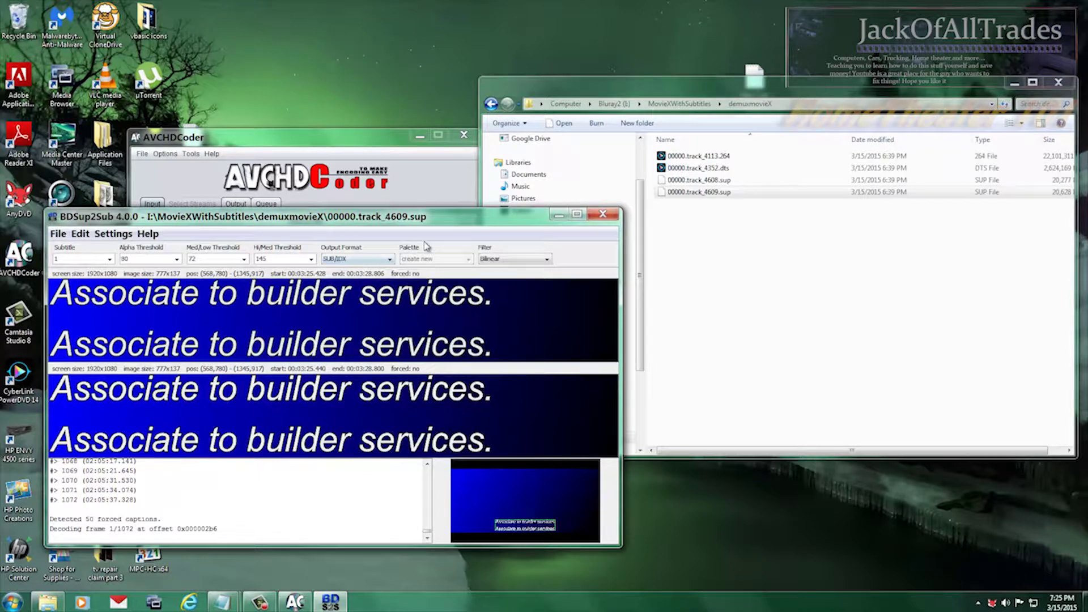
Maximize BDSup2Sub with 00000.track_4609.sup loaded and open the subtitle number list.
{"action": "left_click_drag", "start_coordinate": [441, 217], "coordinate": [479, 140]}
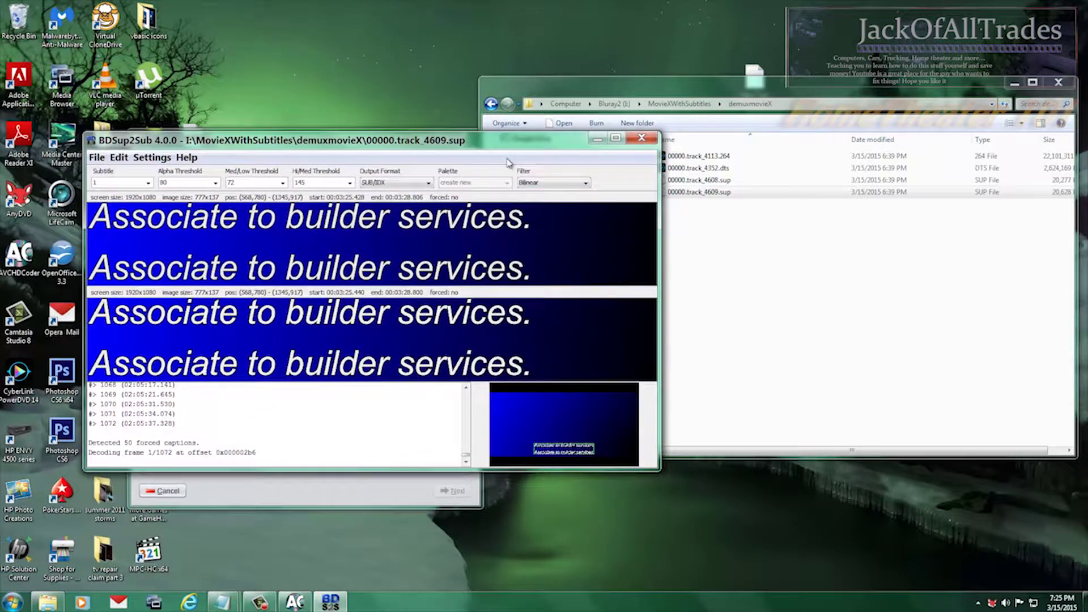
{"action": "left_click", "coordinate": [740, 181]}
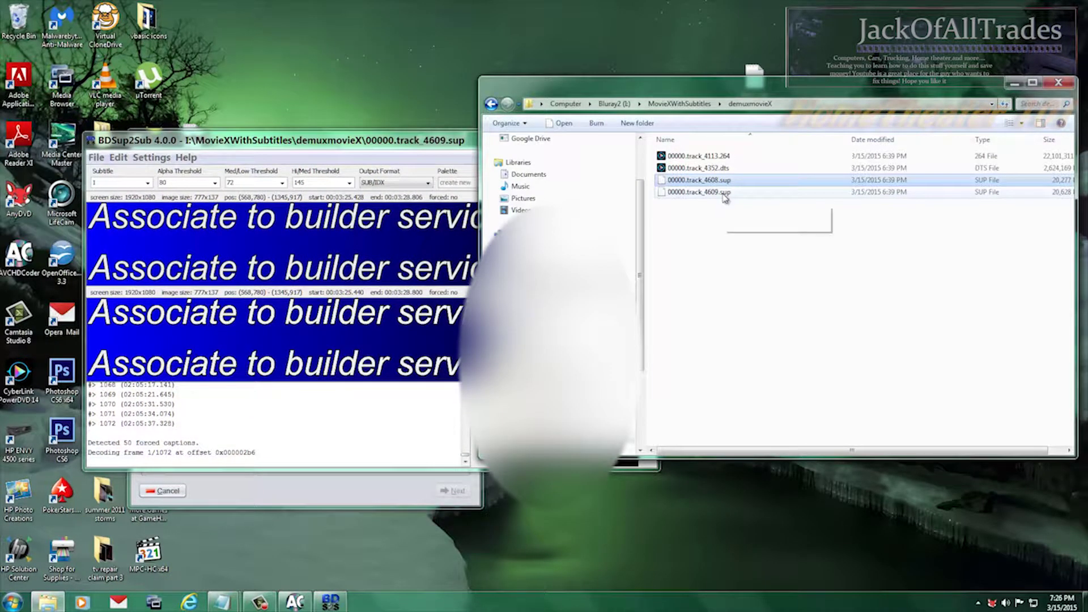
{"action": "left_click", "coordinate": [725, 194]}
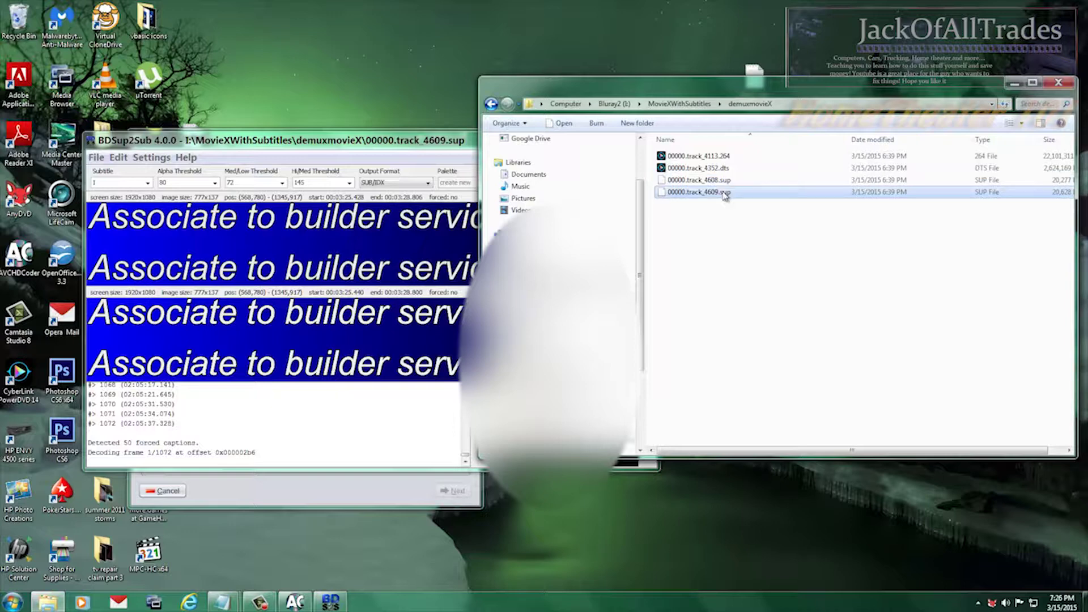
{"action": "left_click", "coordinate": [411, 147]}
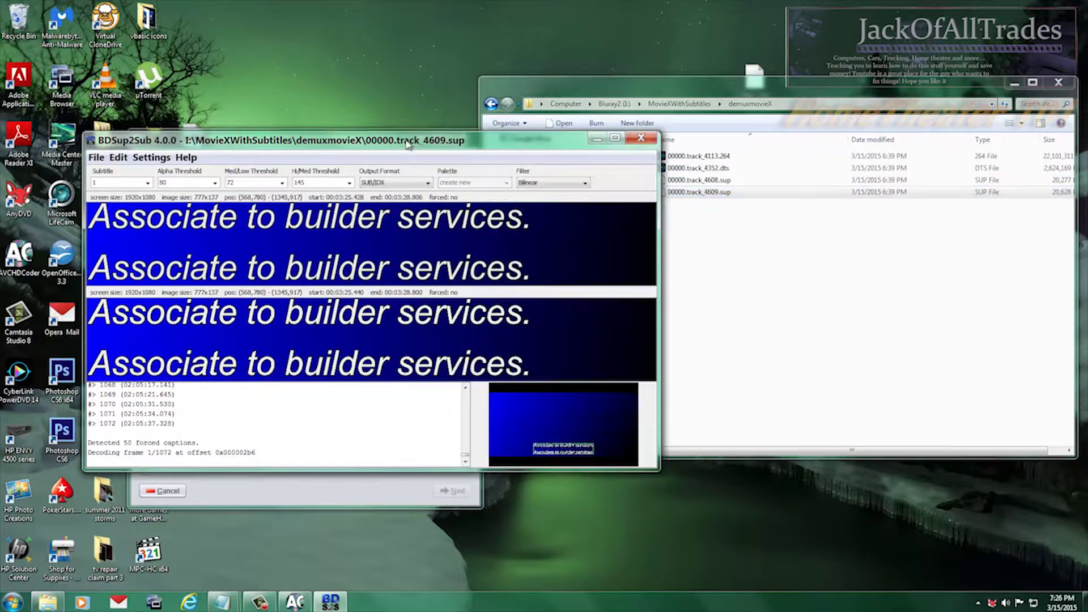
{"action": "left_click", "coordinate": [615, 138]}
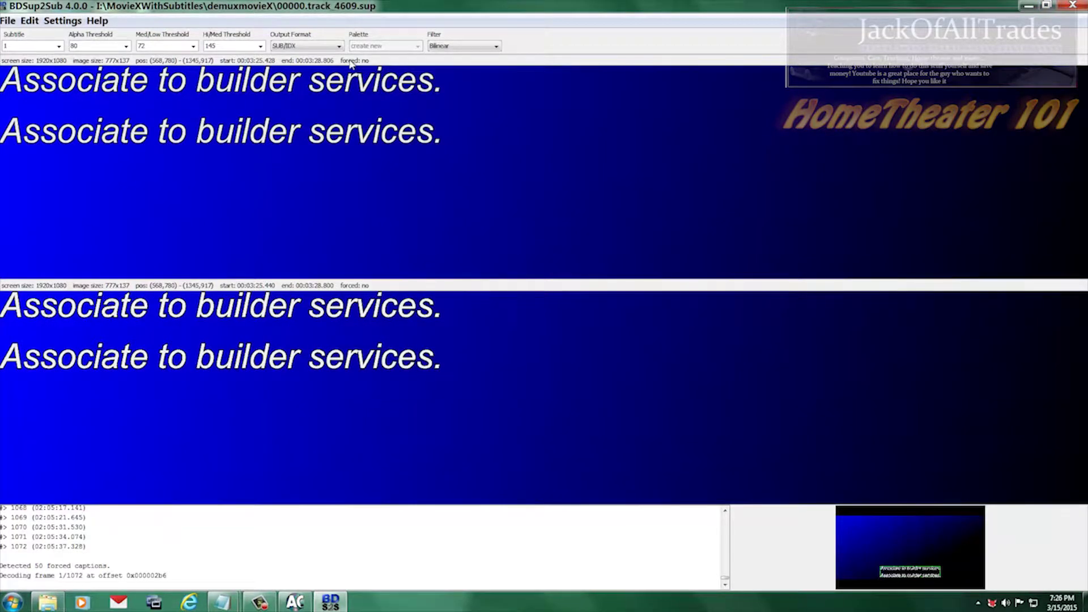
{"action": "left_click", "coordinate": [59, 45]}
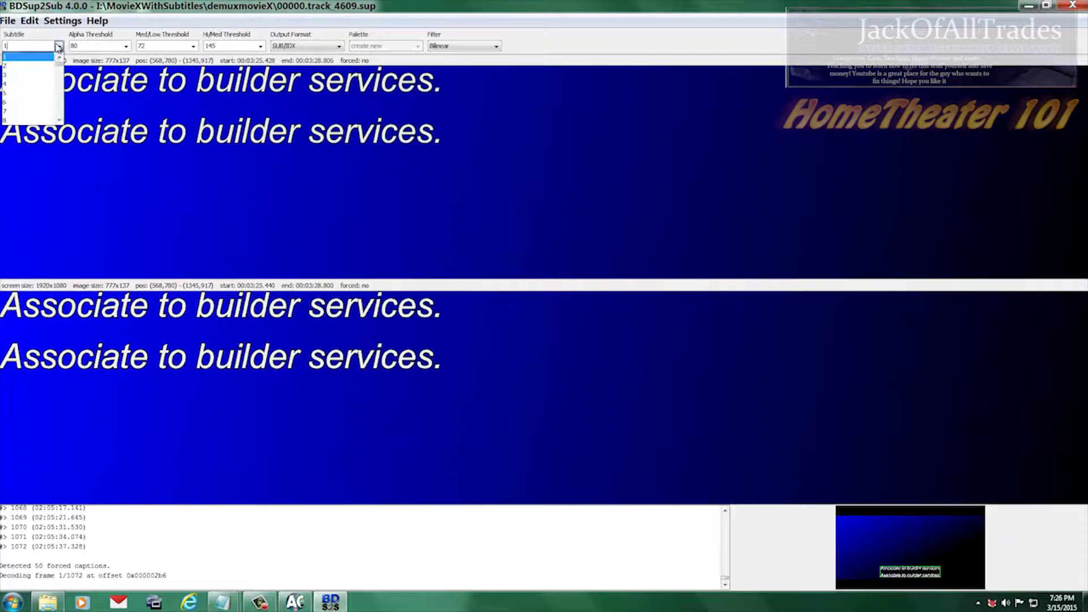
Browse subtitles from 1 to around 102, locating forced subtitle 95.
{"action": "left_click", "coordinate": [37, 58]}
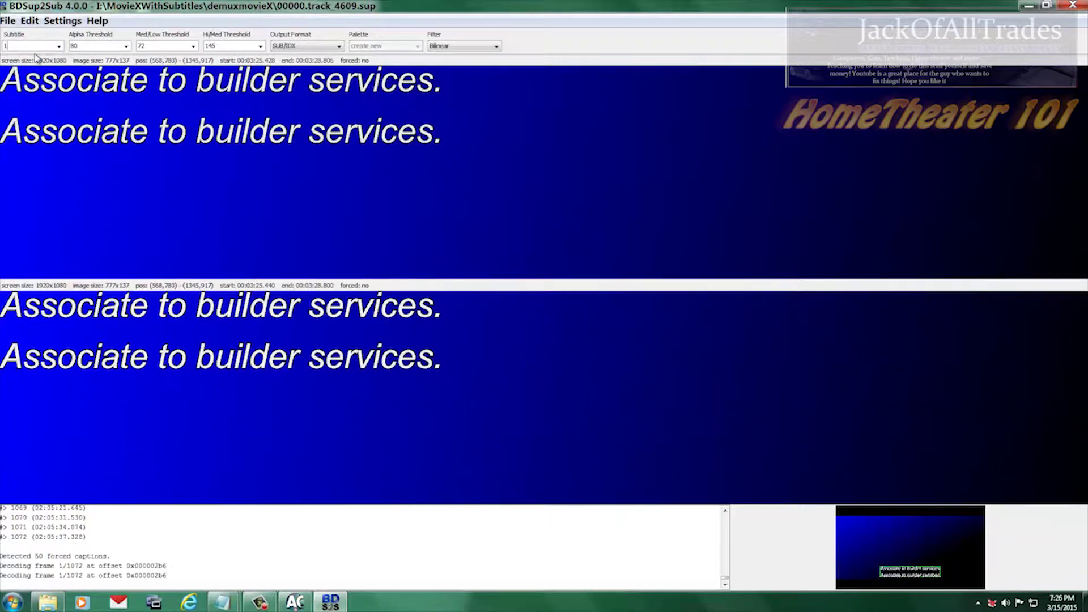
{"action": "key", "text": "Down"}
{"action": "key", "text": "Down"}
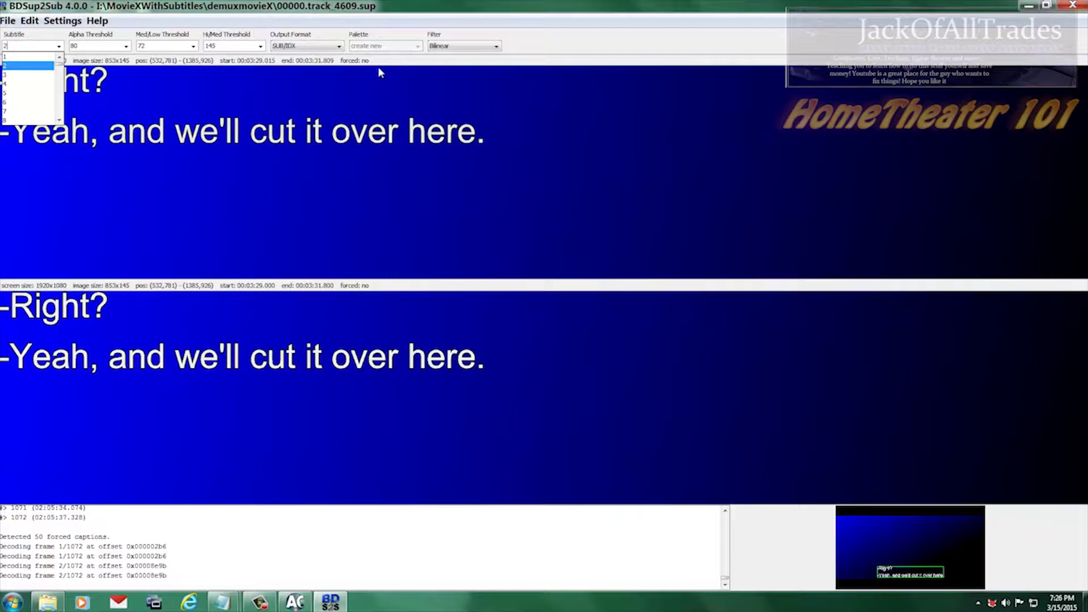
{"action": "key", "text": "Down"}
{"action": "key", "text": "Down"}
{"action": "key", "text": "Down"}
{"action": "key", "text": "Down"}
{"action": "key", "text": "Down"}
{"action": "key", "text": "Down"}
{"action": "key", "text": "Down"}
{"action": "key", "text": "Down"}
{"action": "key", "text": "Down"}
{"action": "key", "text": "Down"}
{"action": "key", "text": "Down"}
{"action": "key", "text": "Down"}
{"action": "key", "text": "Down"}
{"action": "key", "text": "Down"}
{"action": "key", "text": "Down"}
{"action": "key", "text": "Down"}
{"action": "key", "text": "Down"}
{"action": "key", "text": "Down"}
{"action": "key", "text": "Down"}
{"action": "key", "text": "Down"}
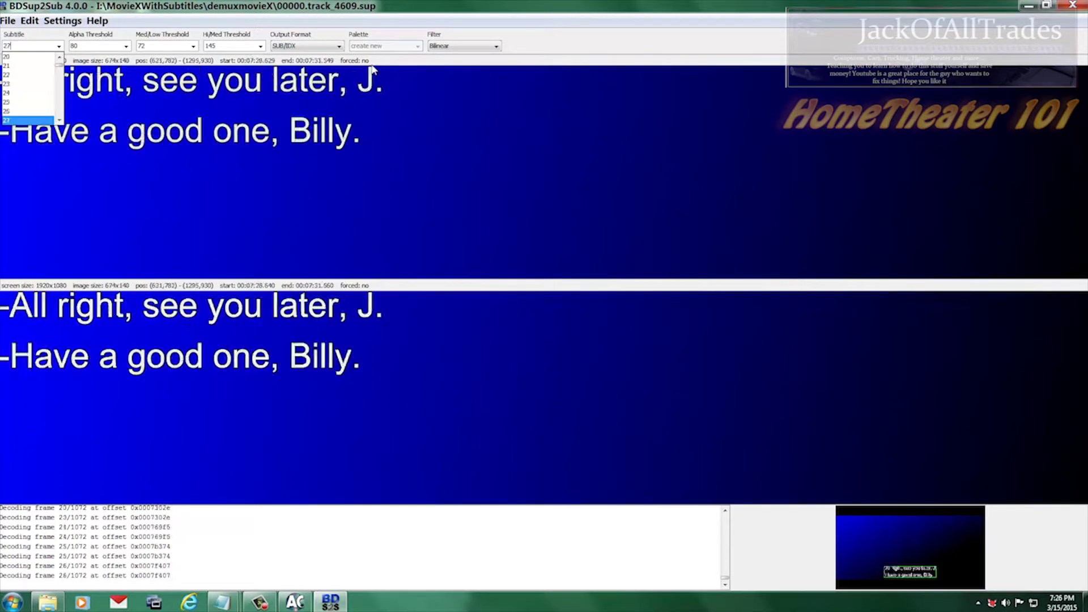
{"action": "key", "text": "Down"}
{"action": "key", "text": "Down"}
{"action": "key", "text": "Down"}
{"action": "key", "text": "Down"}
{"action": "key", "text": "Down"}
{"action": "key", "text": "Down"}
{"action": "key", "text": "Down"}
{"action": "key", "text": "Down"}
{"action": "key", "text": "Down"}
{"action": "key", "text": "Down"}
{"action": "key", "text": "Down"}
{"action": "key", "text": "Down"}
{"action": "key", "text": "Down"}
{"action": "key", "text": "Down"}
{"action": "key", "text": "Down"}
{"action": "key", "text": "Down"}
{"action": "key", "text": "Down"}
{"action": "key", "text": "Down"}
{"action": "key", "text": "Down"}
{"action": "key", "text": "Down"}
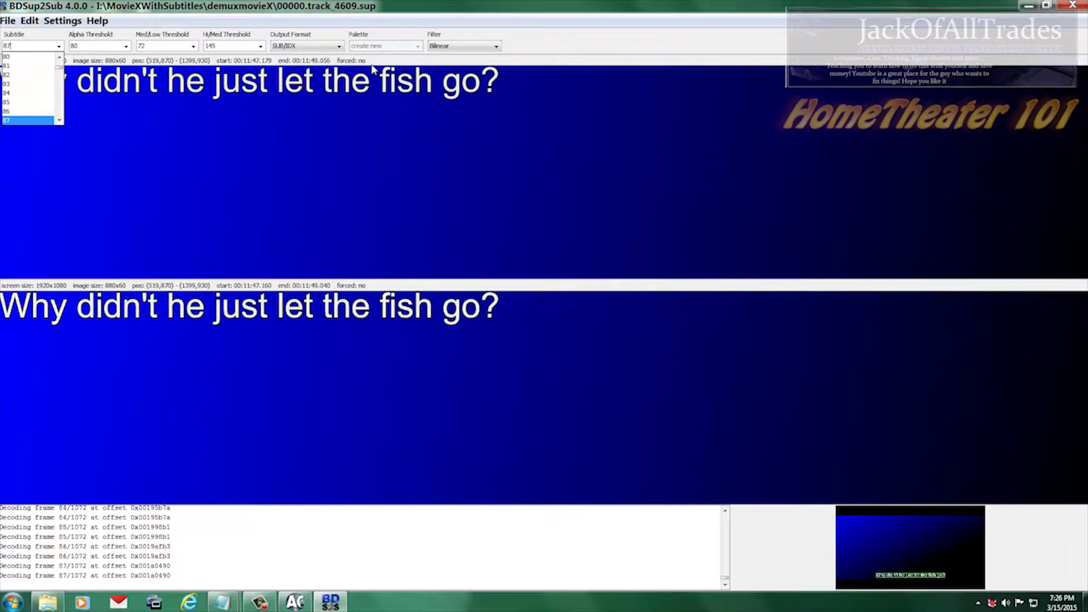
{"action": "key", "text": "Down"}
{"action": "key", "text": "Down"}
{"action": "key", "text": "Down"}
{"action": "key", "text": "Down"}
{"action": "key", "text": "Down"}
{"action": "key", "text": "Down"}
{"action": "key", "text": "Down"}
{"action": "key", "text": "Down"}
{"action": "key", "text": "Up"}
{"action": "key", "text": "Up"}
{"action": "key", "text": "Up"}
{"action": "key", "text": "Up"}
{"action": "key", "text": "Up"}
{"action": "key", "text": "Up"}
{"action": "key", "text": "Up"}
{"action": "key", "text": "Up"}
{"action": "key", "text": "Up"}
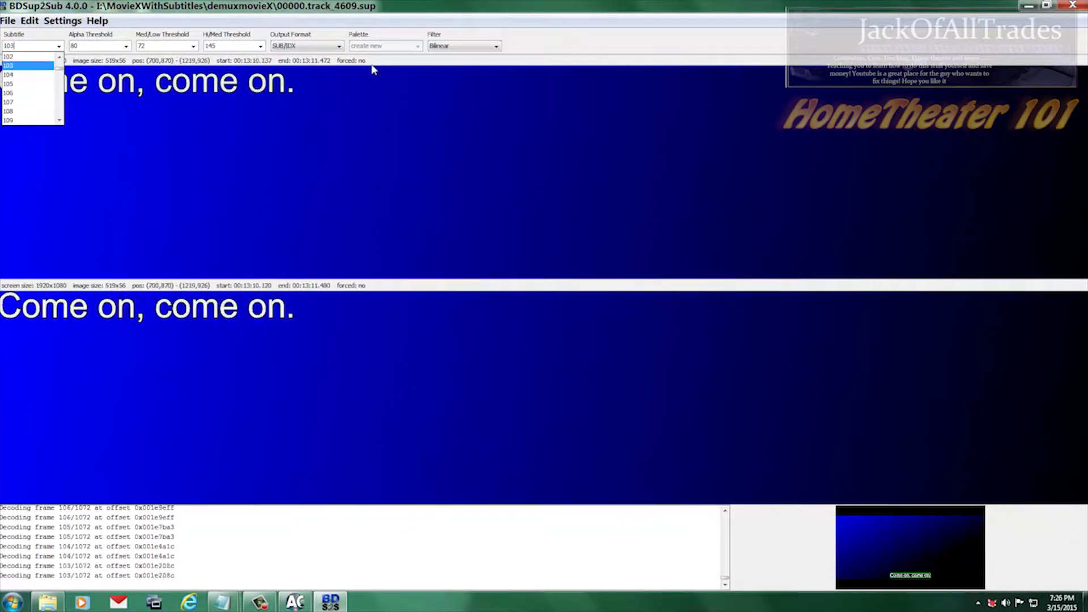
{"action": "key", "text": "Up"}
{"action": "key", "text": "Up"}
{"action": "key", "text": "Up"}
{"action": "key", "text": "Up"}
{"action": "key", "text": "Up"}
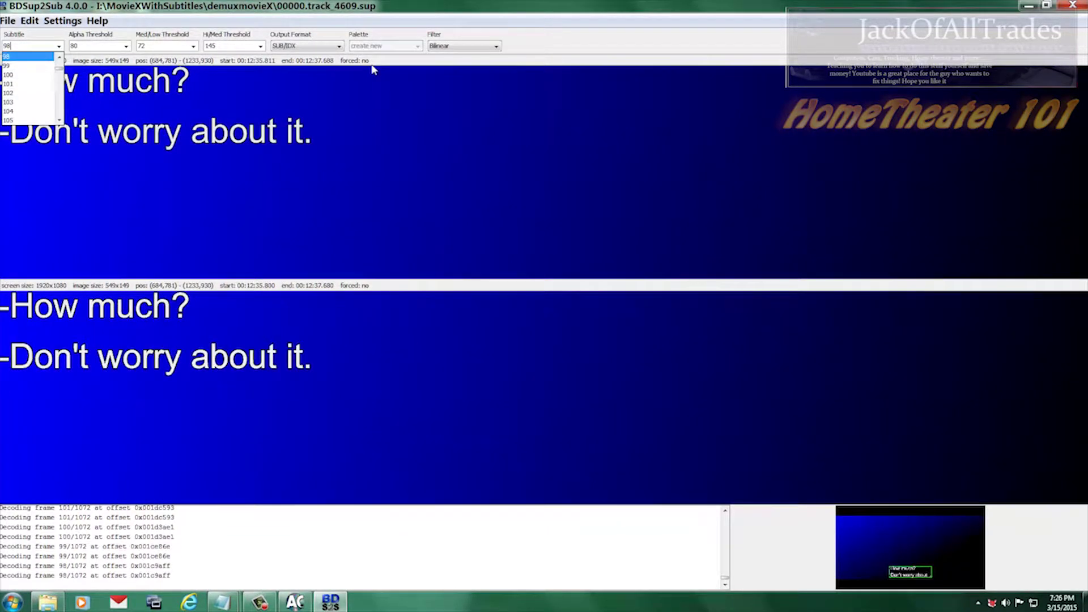
{"action": "key", "text": "Down"}
{"action": "key", "text": "Up"}
{"action": "key", "text": "Up"}
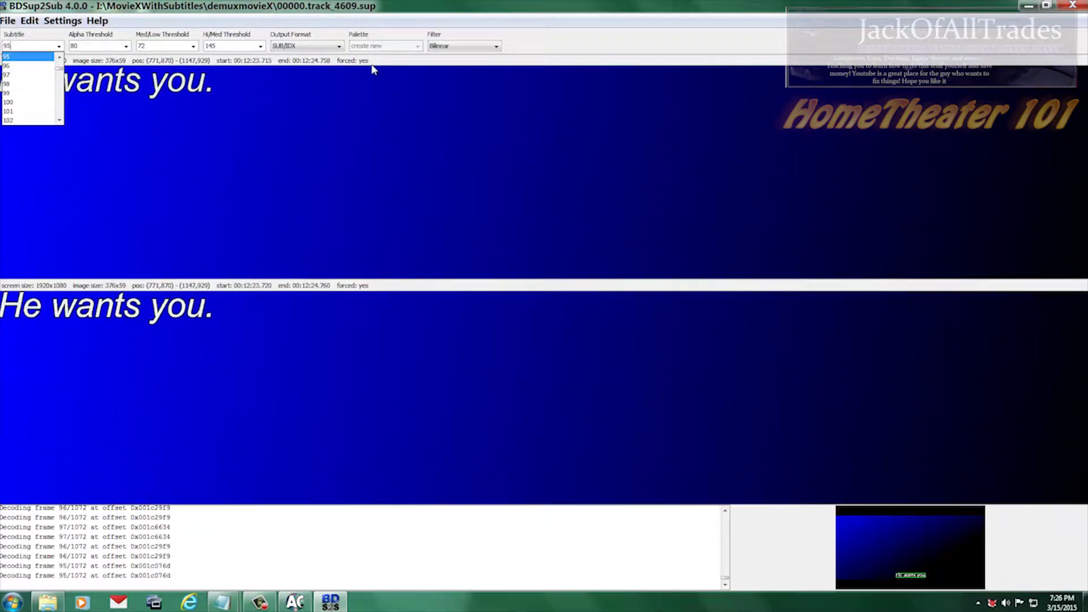
Step through subtitles 96 to 116 and back, settling on forced subtitle 91.
{"action": "key", "text": "Down"}
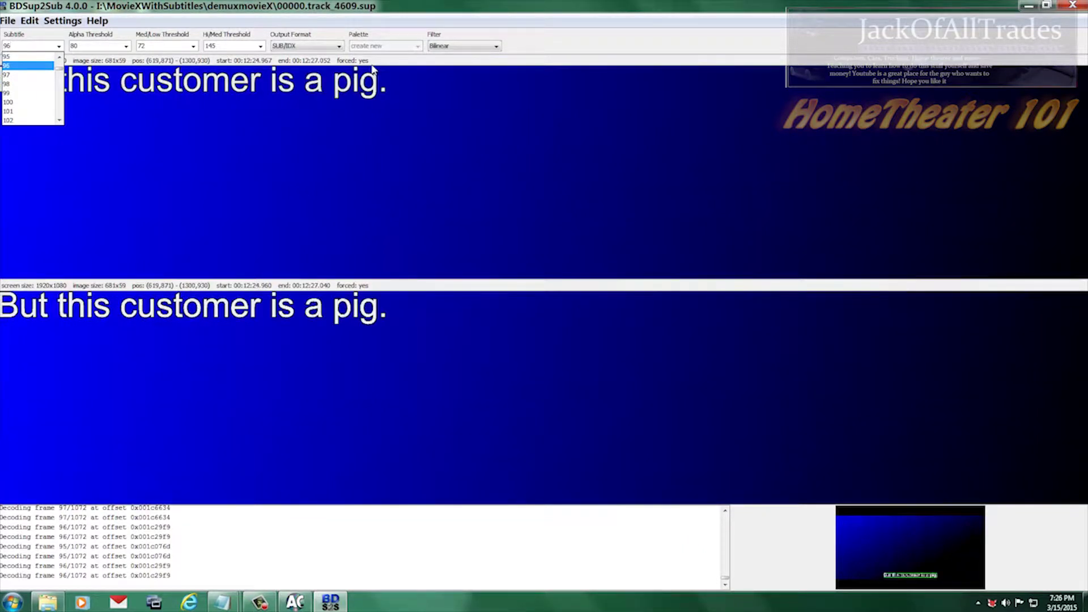
{"action": "key", "text": "Down"}
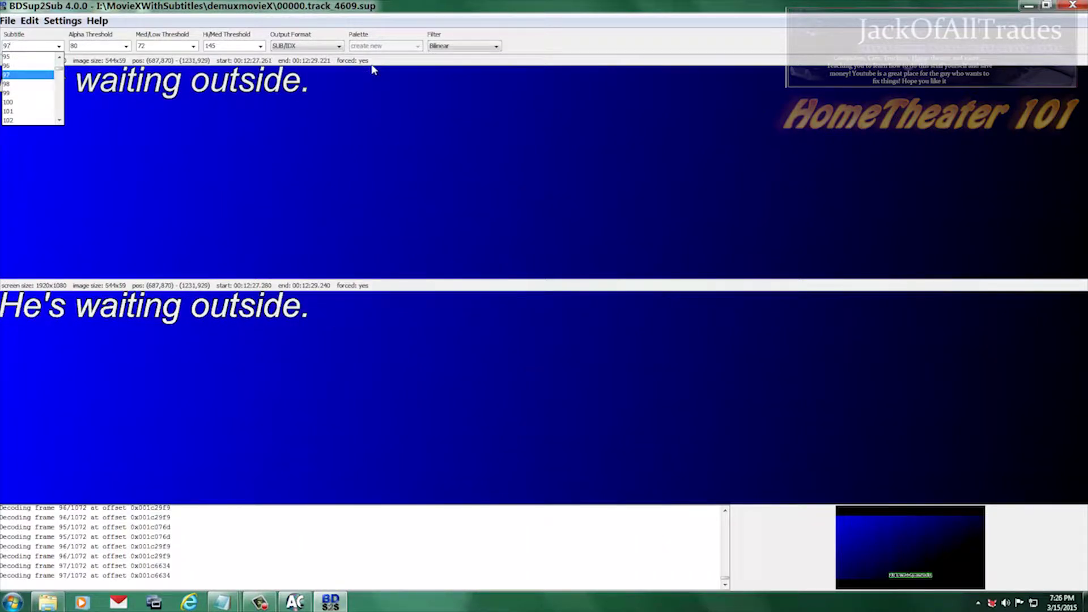
{"action": "key", "text": "Down"}
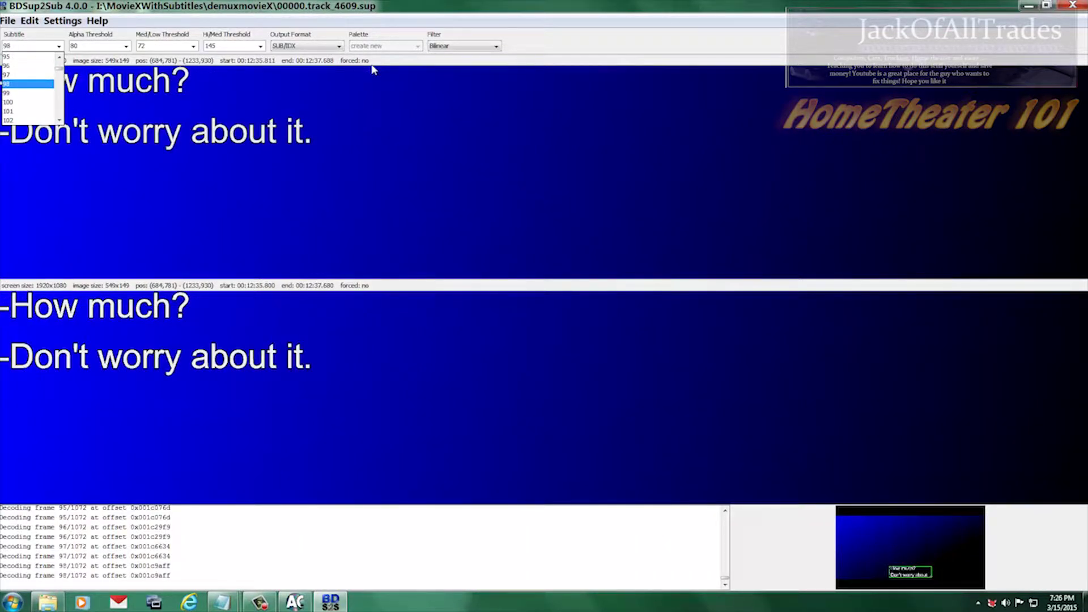
{"action": "key", "text": "Down"}
{"action": "key", "text": "Down"}
{"action": "key", "text": "Down"}
{"action": "key", "text": "Down"}
{"action": "key", "text": "Down"}
{"action": "key", "text": "Down"}
{"action": "key", "text": "Down"}
{"action": "key", "text": "Down"}
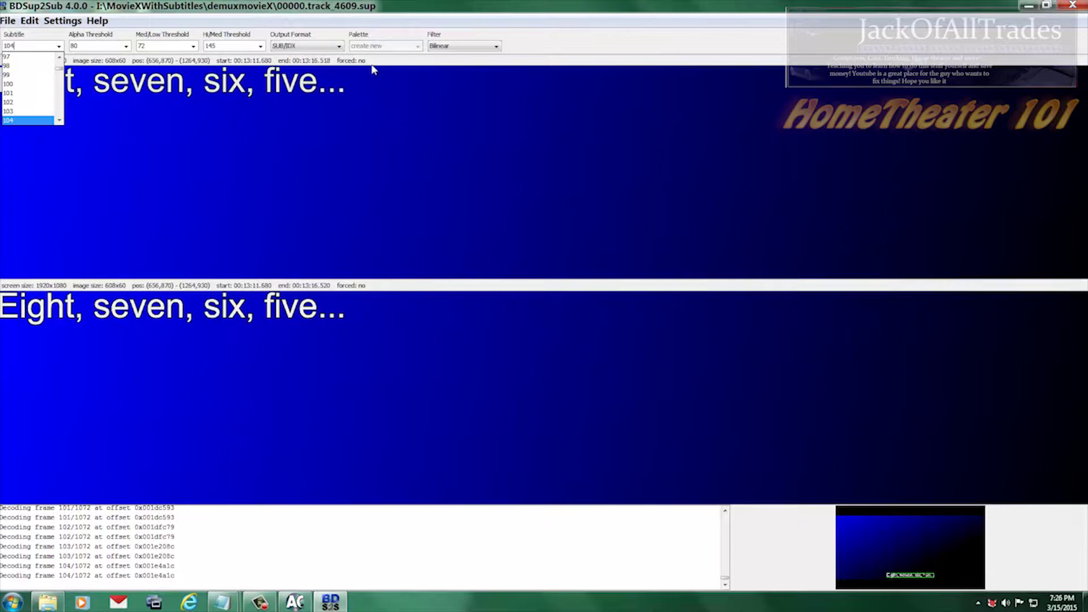
{"action": "key", "text": "Down"}
{"action": "key", "text": "Down"}
{"action": "key", "text": "Down"}
{"action": "key", "text": "Down"}
{"action": "key", "text": "Down"}
{"action": "key", "text": "Down"}
{"action": "key", "text": "Down"}
{"action": "key", "text": "Down"}
{"action": "key", "text": "Down"}
{"action": "key", "text": "Down"}
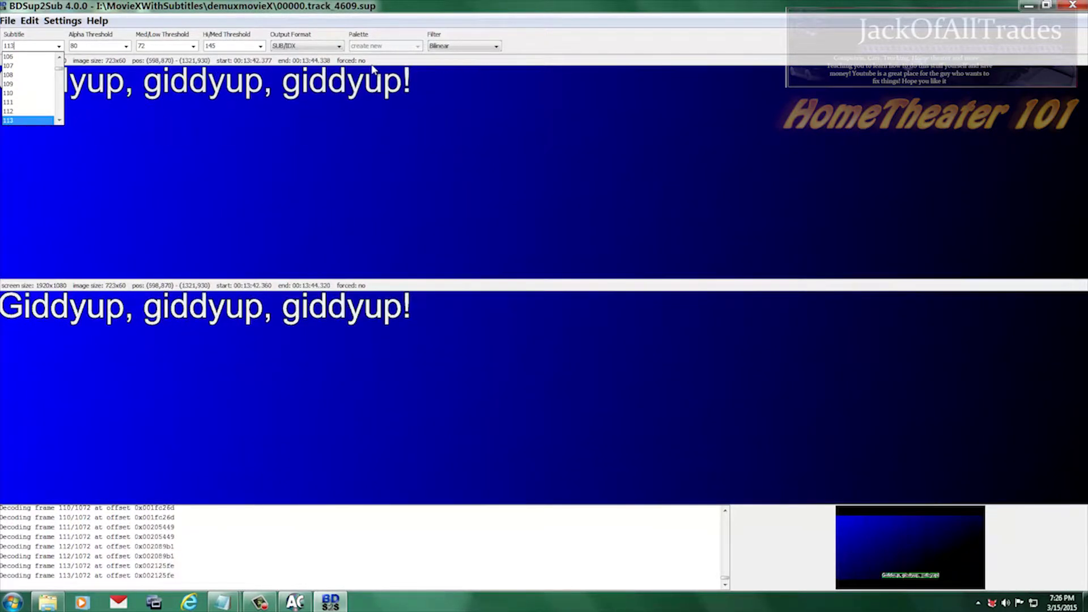
{"action": "key", "text": "Up"}
{"action": "key", "text": "Up"}
{"action": "key", "text": "Up"}
{"action": "key", "text": "Up"}
{"action": "key", "text": "Up"}
{"action": "key", "text": "Up"}
{"action": "key", "text": "Up"}
{"action": "key", "text": "Up"}
{"action": "key", "text": "Up"}
{"action": "key", "text": "Up"}
{"action": "key", "text": "Up"}
{"action": "key", "text": "Up"}
{"action": "key", "text": "Up"}
{"action": "key", "text": "Up"}
{"action": "key", "text": "Up"}
{"action": "key", "text": "Up"}
{"action": "key", "text": "Up"}
{"action": "key", "text": "Up"}
{"action": "key", "text": "Up"}
{"action": "key", "text": "Up"}
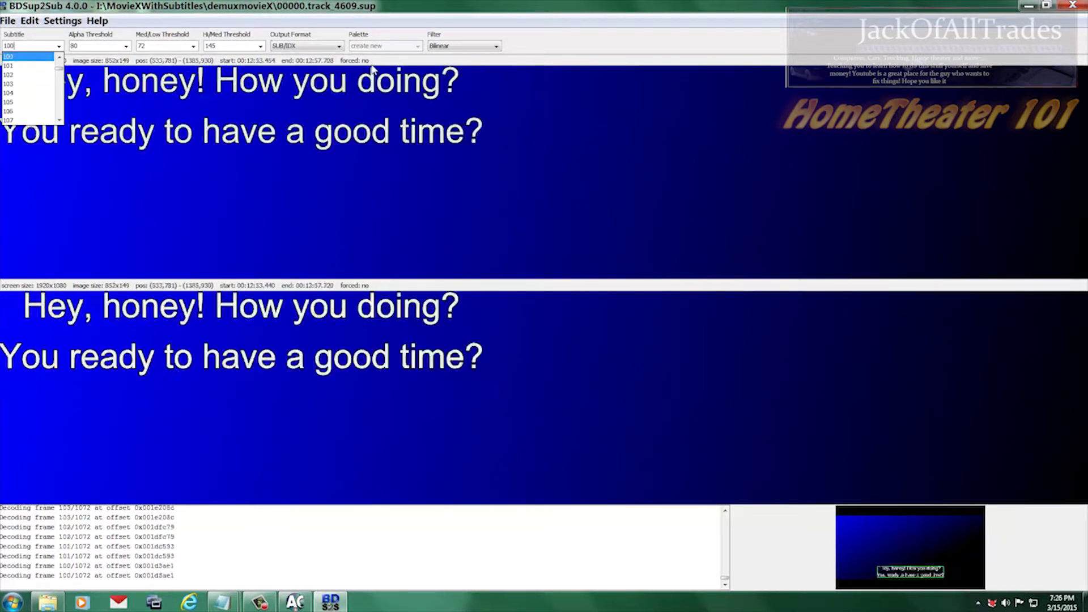
{"action": "key", "text": "Down"}
{"action": "key", "text": "Down"}
{"action": "key", "text": "Down"}
{"action": "key", "text": "Down"}
{"action": "key", "text": "Down"}
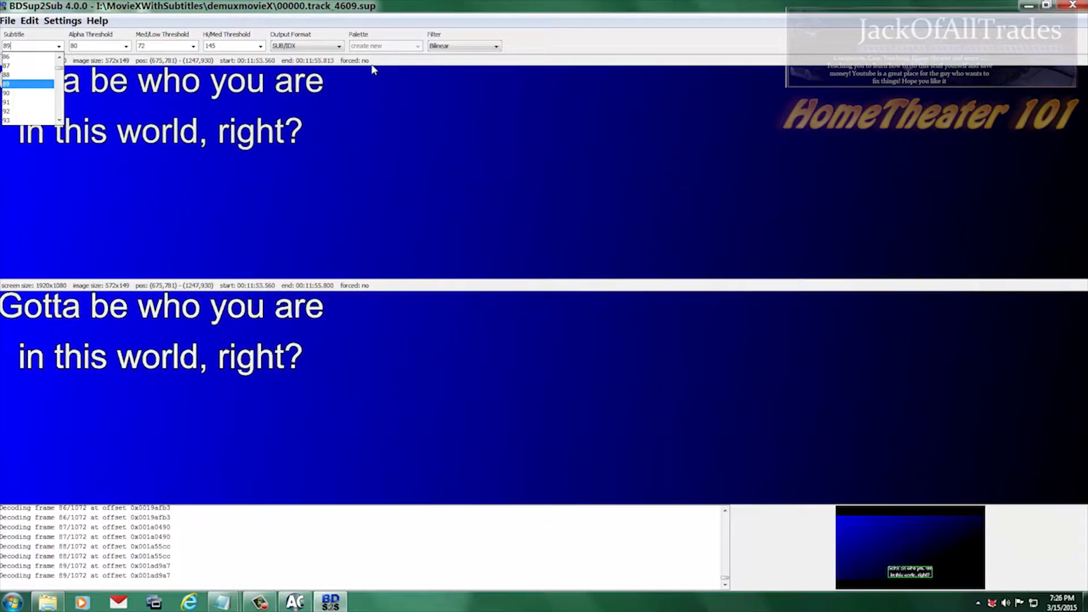
{"action": "key", "text": "Up"}
{"action": "key", "text": "Up"}
{"action": "key", "text": "Up"}
{"action": "key", "text": "Down"}
{"action": "key", "text": "Down"}
{"action": "key", "text": "Down"}
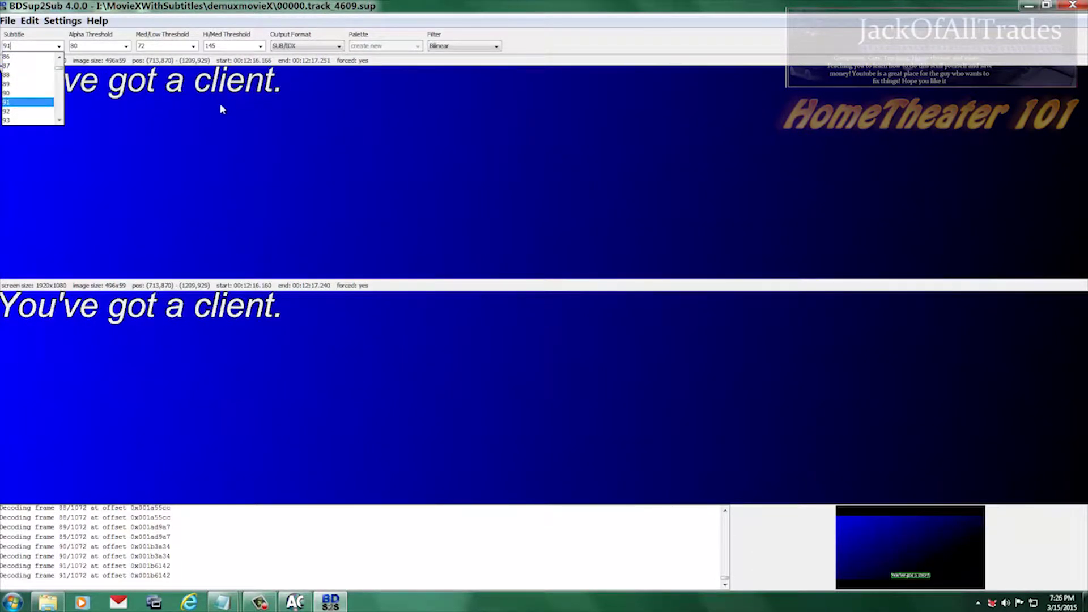
{"action": "key", "text": "Return"}
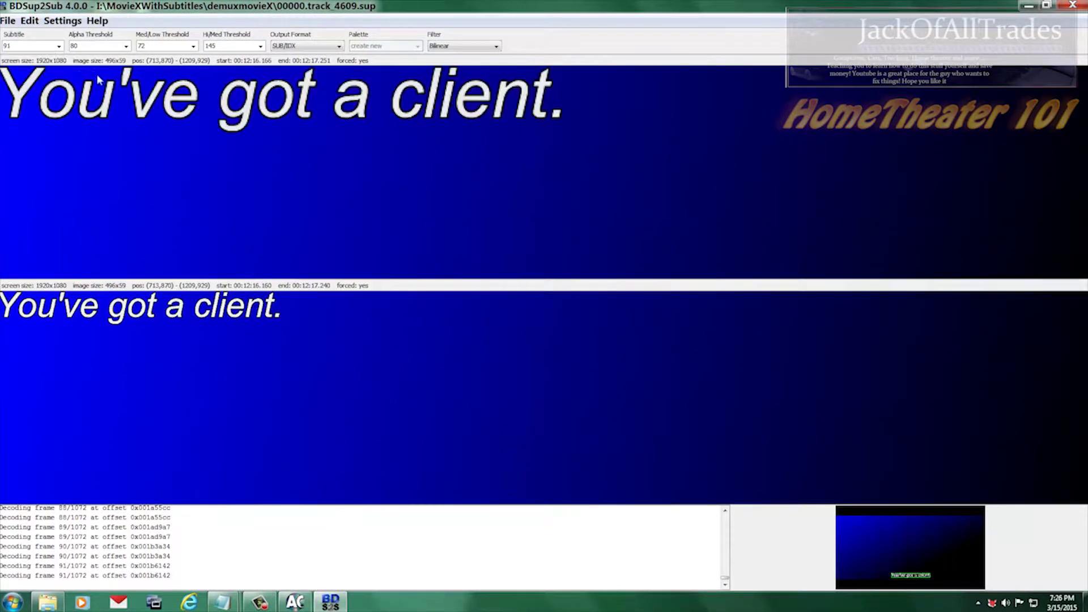
Reopen the subtitle list and scroll back to subtitle 1.
{"action": "left_click", "coordinate": [59, 46]}
{"action": "scroll", "coordinate": [59, 85], "scroll_direction": "down", "scroll_amount": 5}
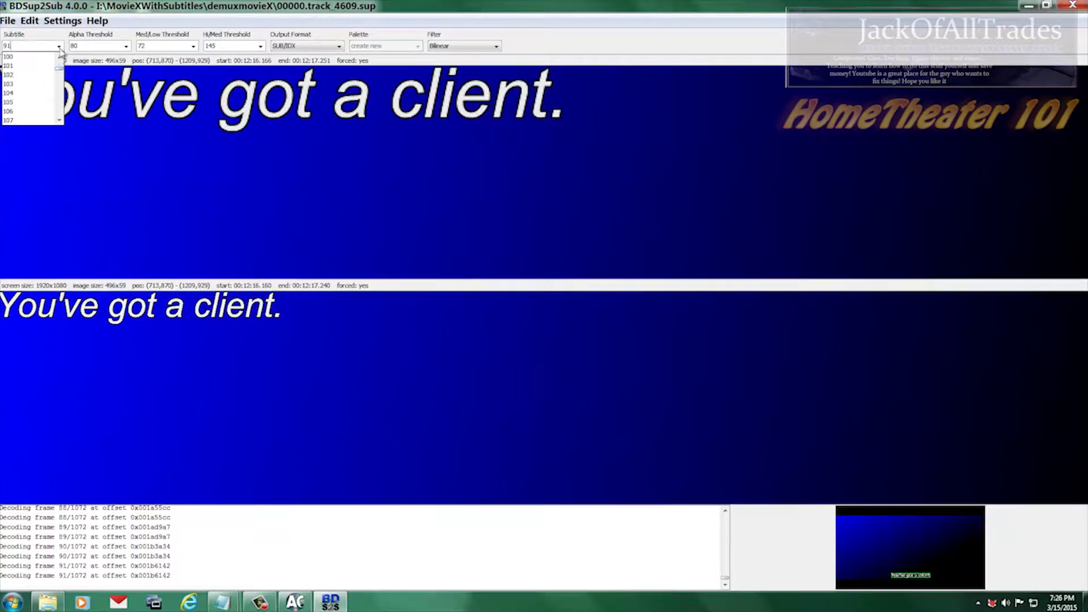
{"action": "left_click_drag", "start_coordinate": [61, 67], "coordinate": [59, 55]}
Export only forced captions as English VobSub 00000.track_4609_exp.idx, then close BDSup2Sub.
{"action": "left_click", "coordinate": [47, 59]}
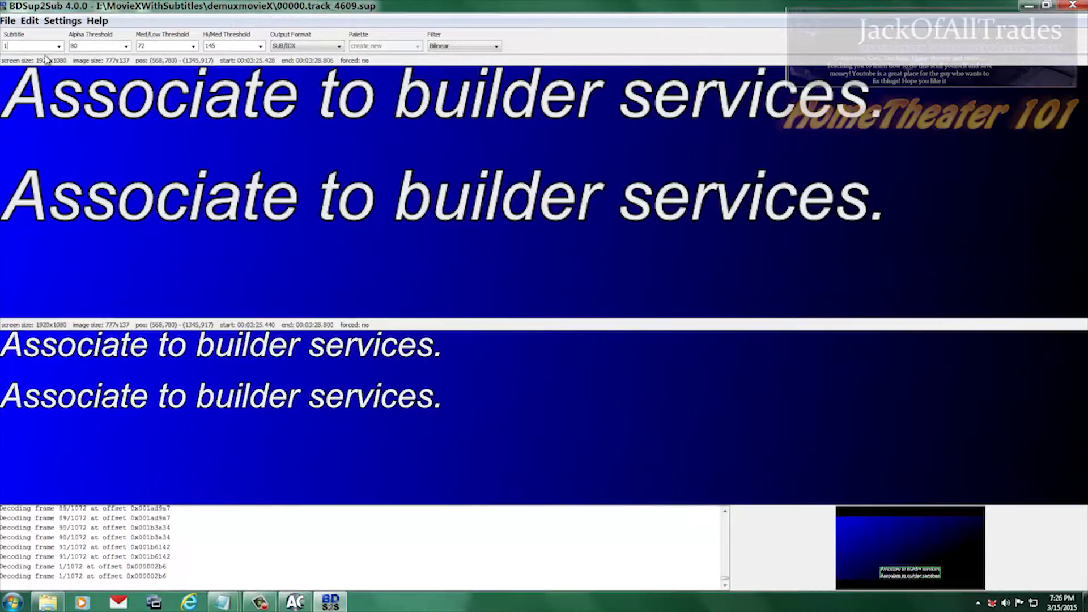
{"action": "left_click", "coordinate": [8, 21]}
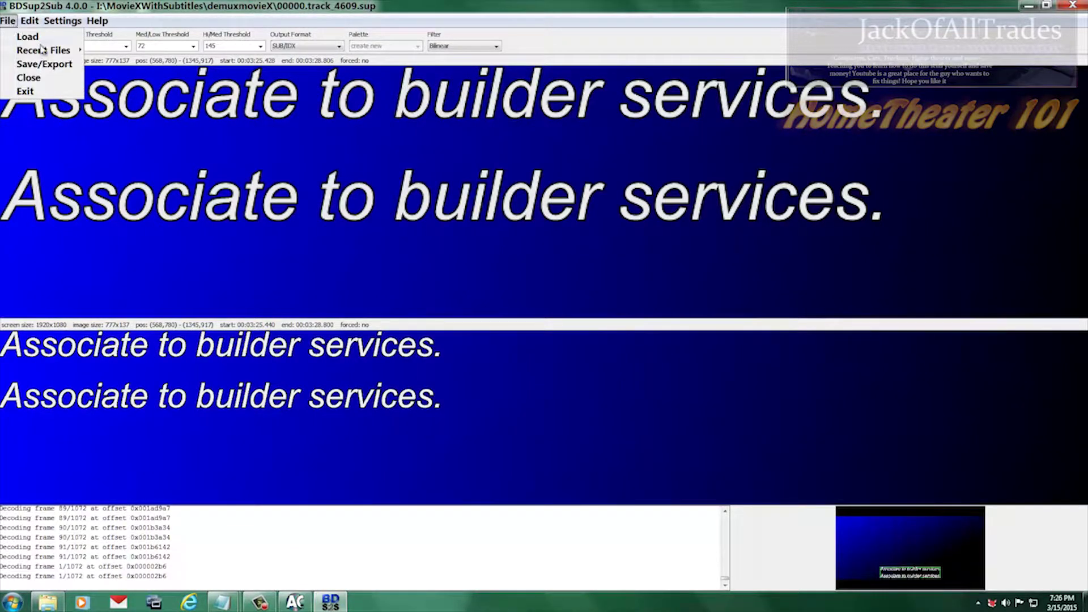
{"action": "left_click", "coordinate": [50, 64]}
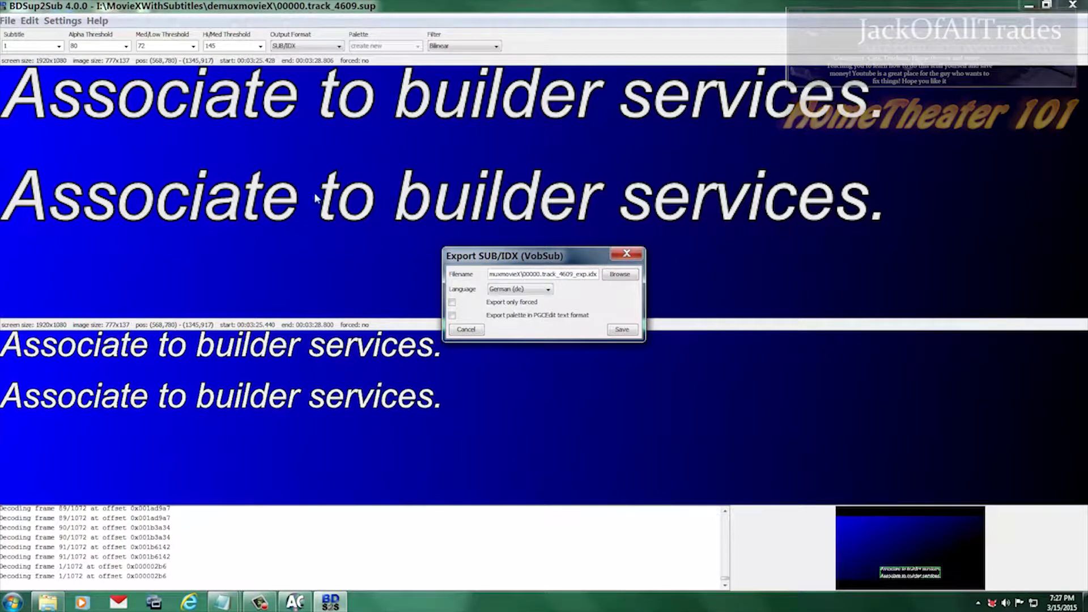
{"action": "left_click", "coordinate": [547, 290]}
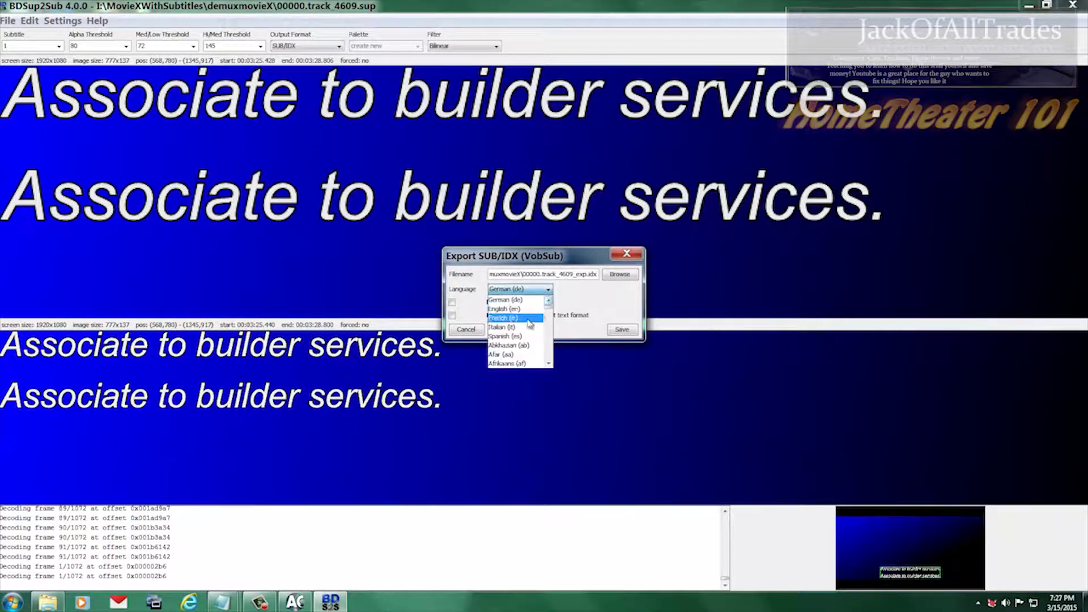
{"action": "left_click", "coordinate": [504, 309]}
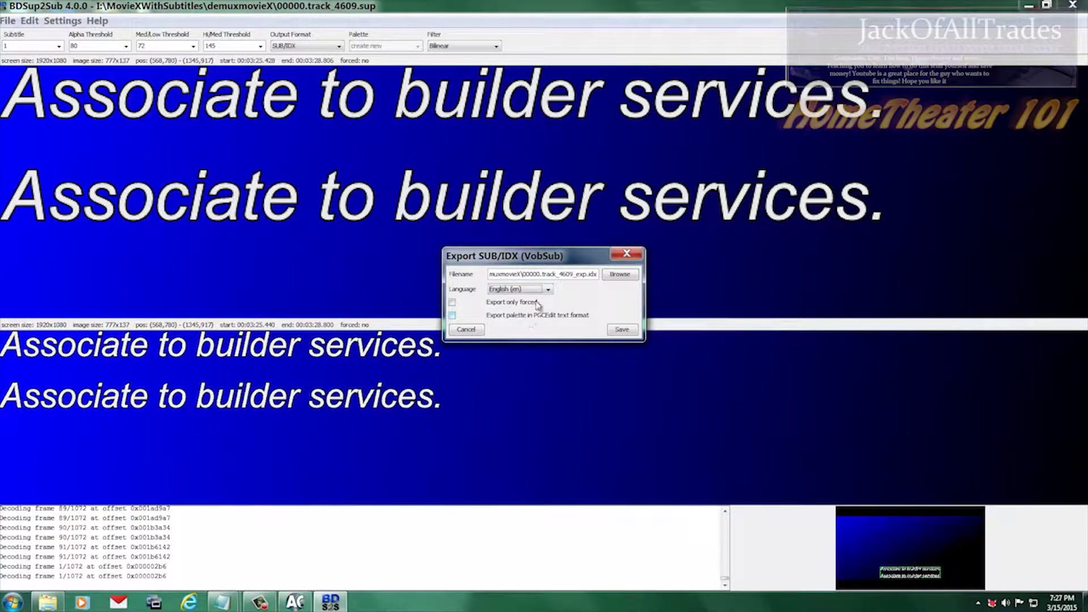
{"action": "left_click", "coordinate": [453, 302]}
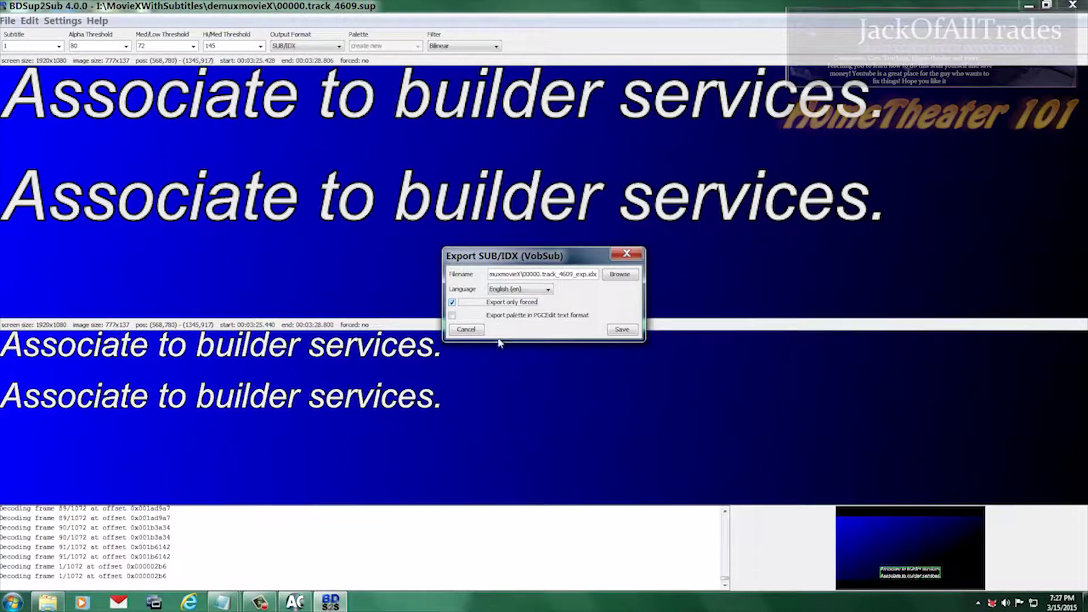
{"action": "left_click", "coordinate": [622, 331]}
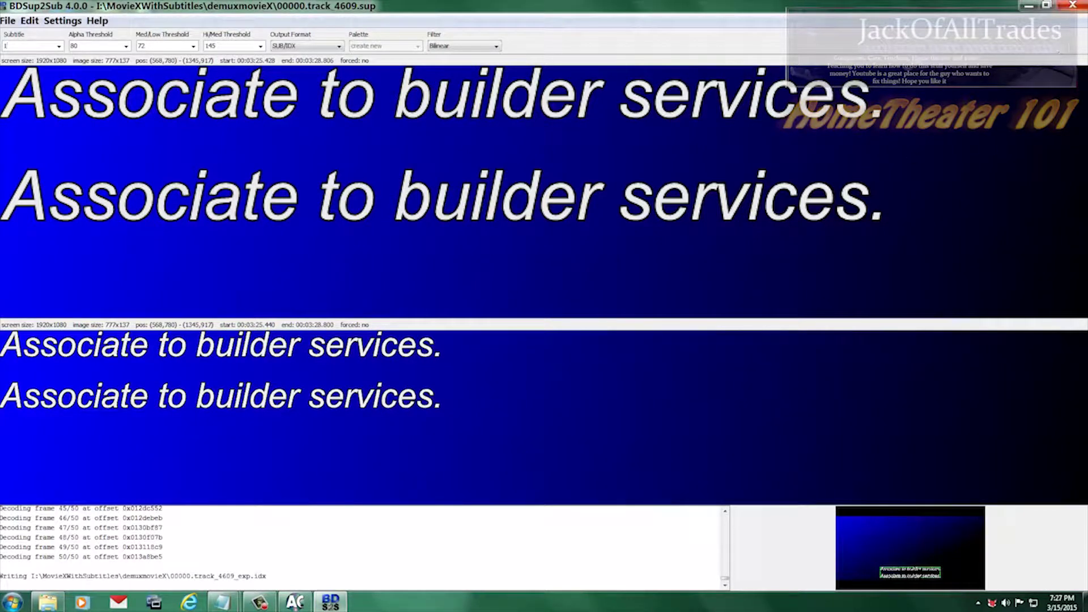
{"action": "left_click", "coordinate": [1075, 6]}
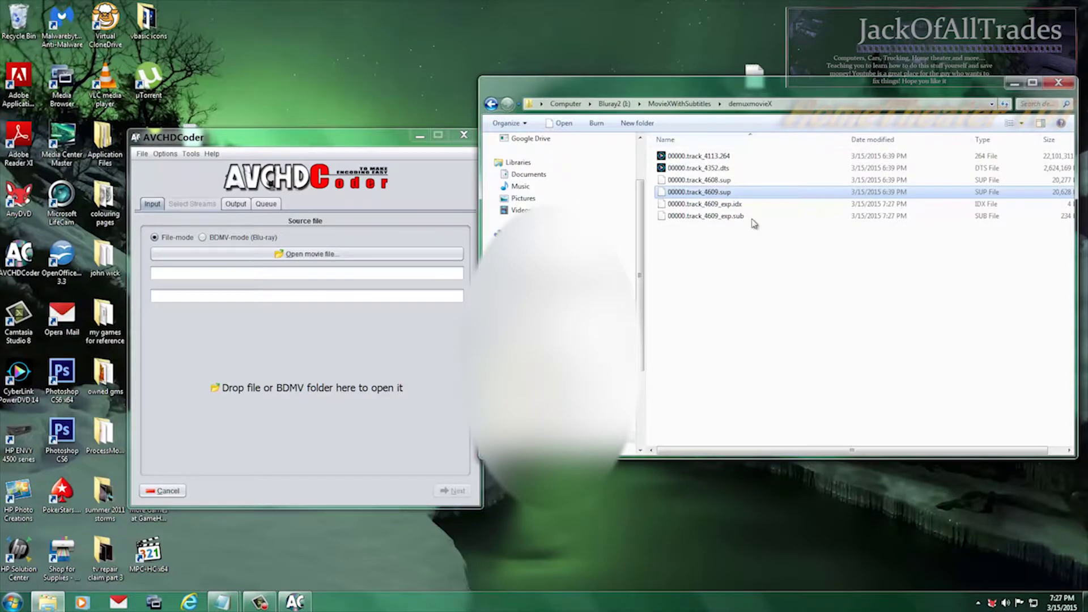
Inspect the new 00000.track_4609_exp.idx and .sub files in demuxmovieX.
{"action": "left_click", "coordinate": [712, 205]}
{"action": "left_click", "coordinate": [709, 217]}
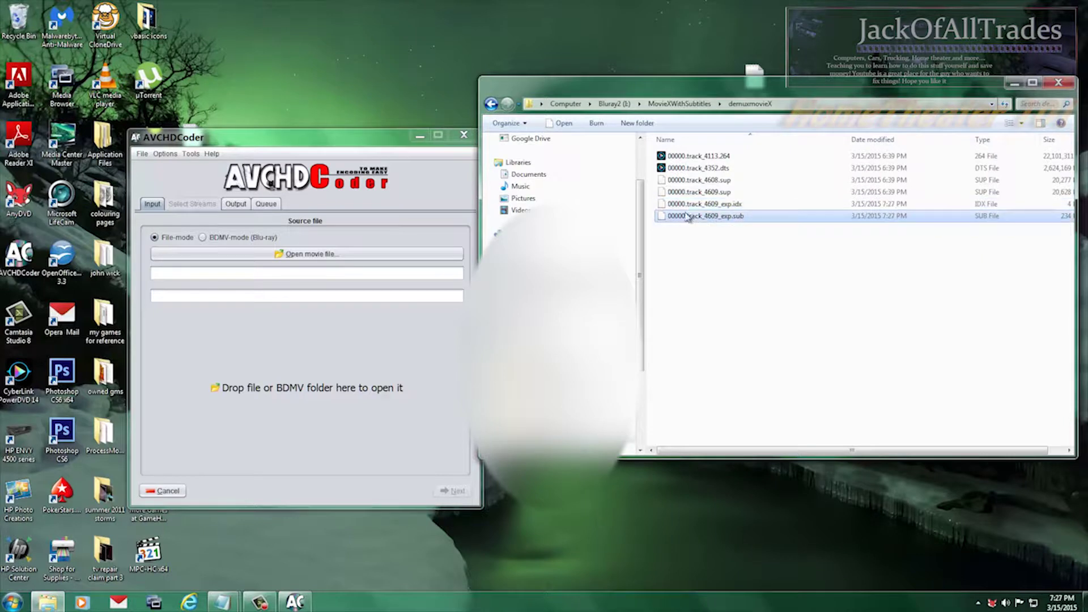
{"action": "left_click", "coordinate": [728, 207]}
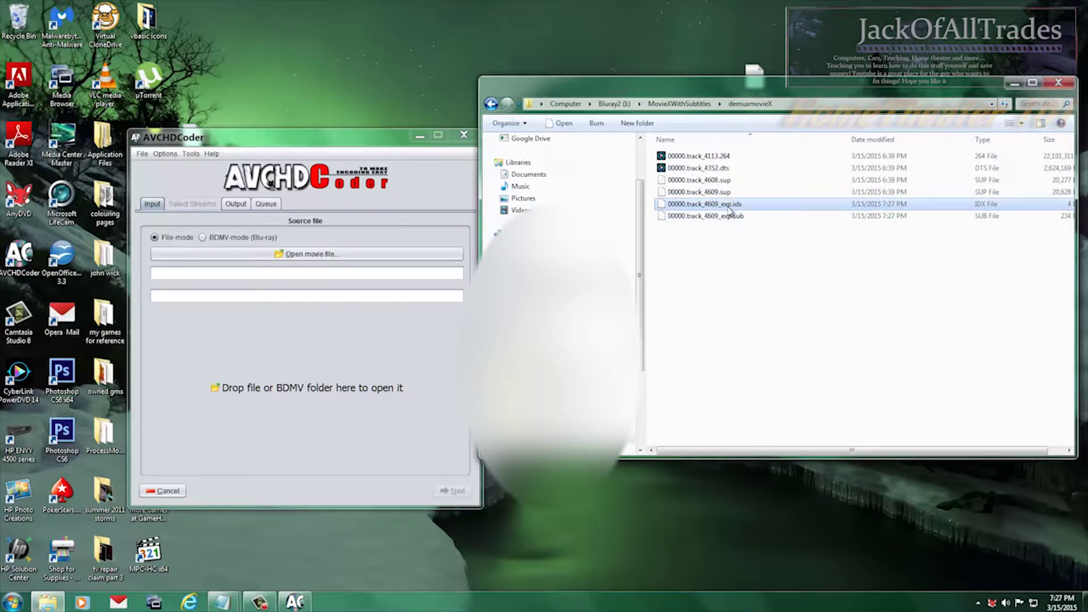
{"action": "left_click", "coordinate": [729, 220]}
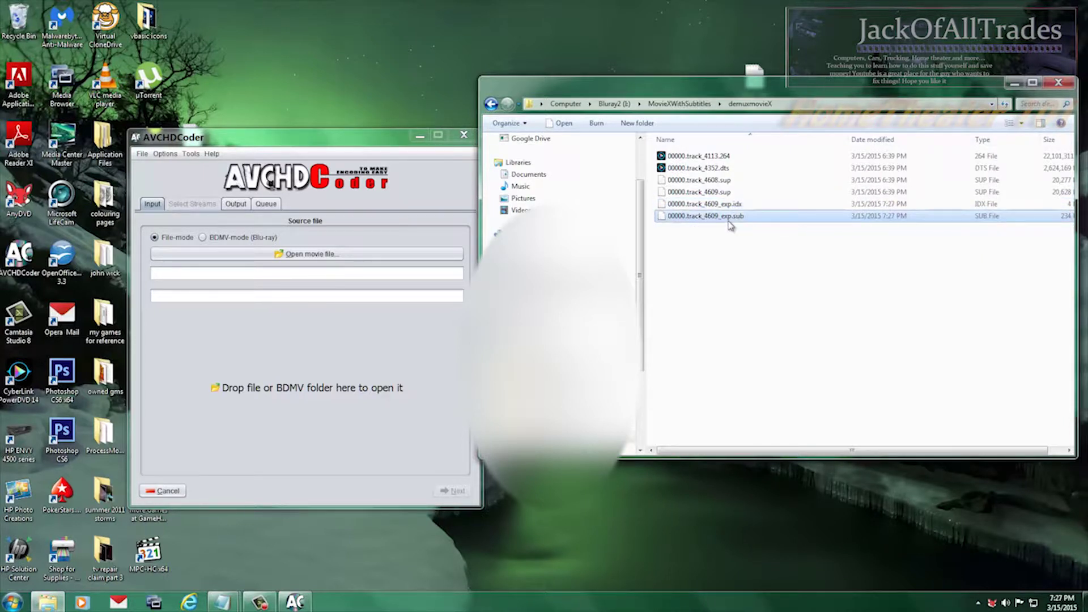
{"action": "left_click", "coordinate": [728, 205]}
{"action": "left_click", "coordinate": [729, 220]}
Deselect the files and launch mkvmerge GUI from AVCHDCoder's tools.
{"action": "left_click", "coordinate": [728, 205]}
{"action": "left_click", "coordinate": [729, 219]}
{"action": "left_click", "coordinate": [725, 264]}
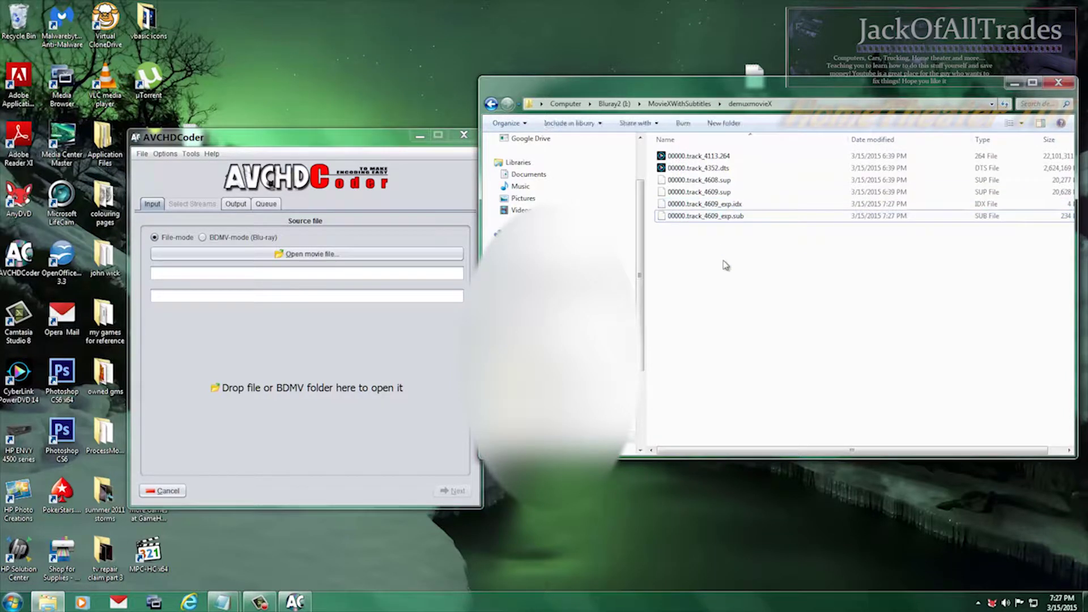
{"action": "left_click", "coordinate": [190, 155]}
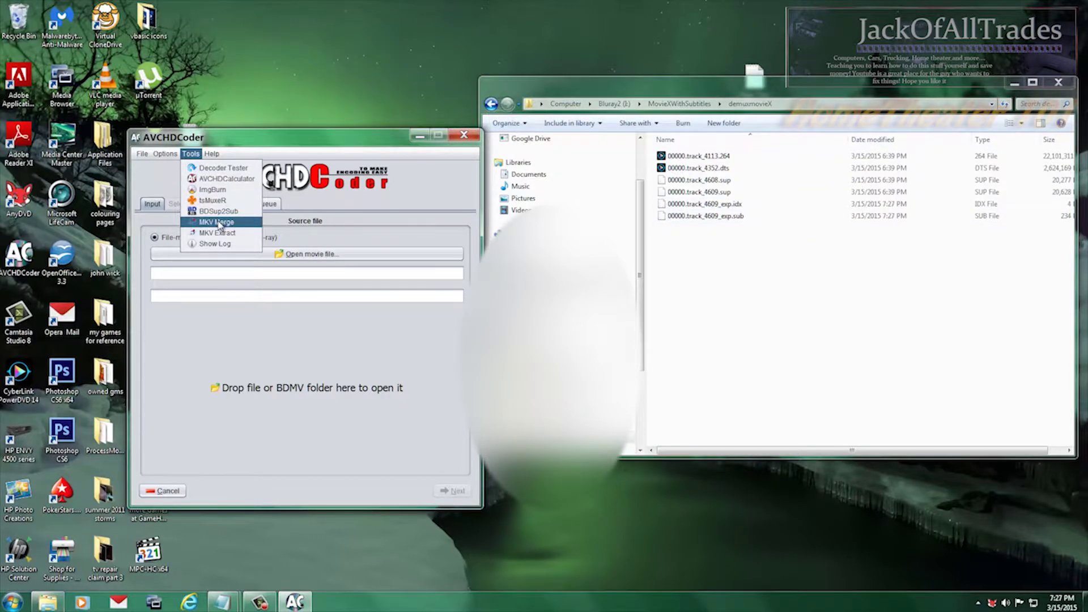
{"action": "left_click", "coordinate": [218, 222]}
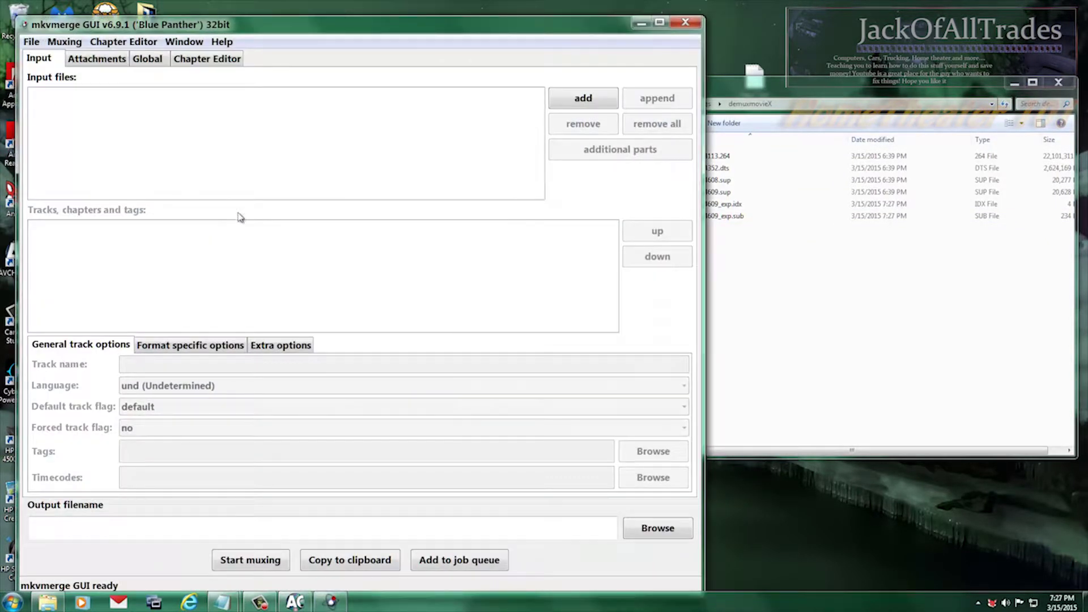
Add 00000.track_4113.264, 00000.track_4352.dts and 00000.track_4609_exp.idx as mkvmerge inputs.
{"action": "left_click", "coordinate": [561, 108]}
{"action": "left_click", "coordinate": [267, 130]}
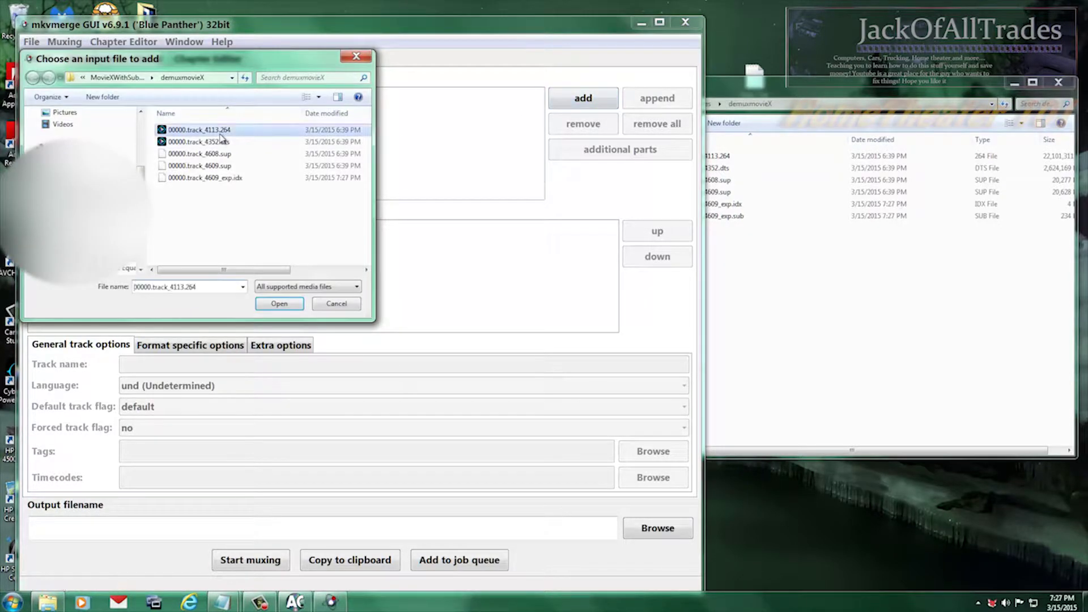
{"action": "left_click", "coordinate": [274, 304]}
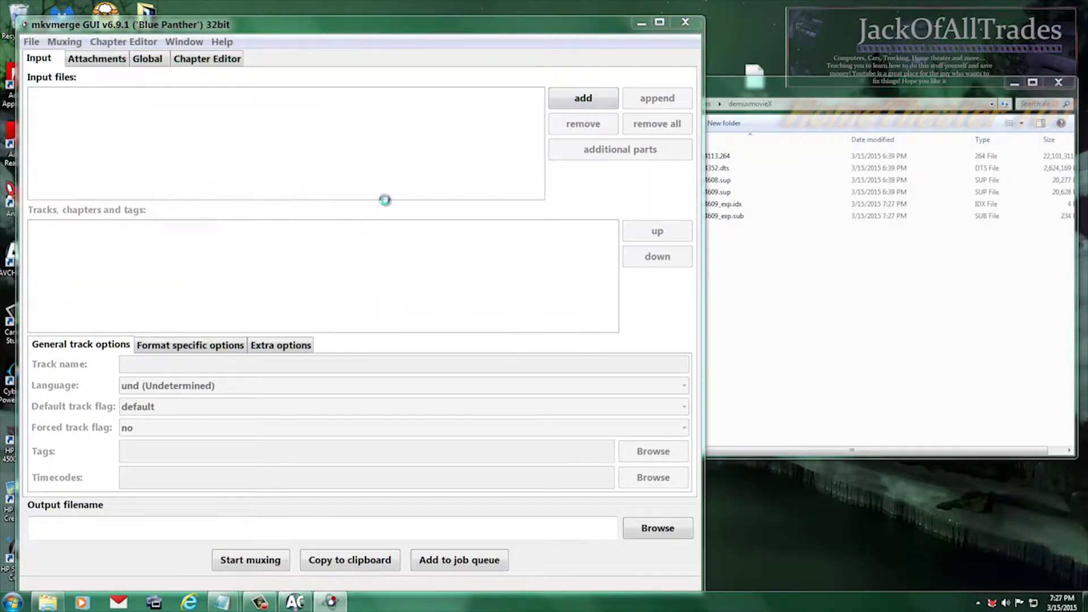
{"action": "left_click", "coordinate": [579, 100]}
{"action": "left_click", "coordinate": [263, 143]}
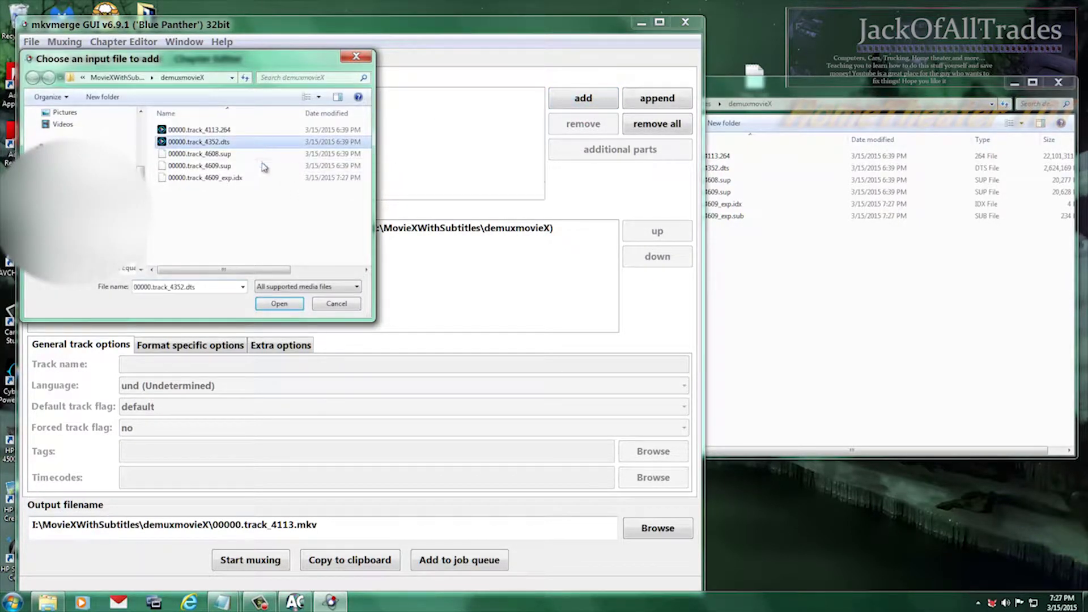
{"action": "left_click", "coordinate": [284, 303]}
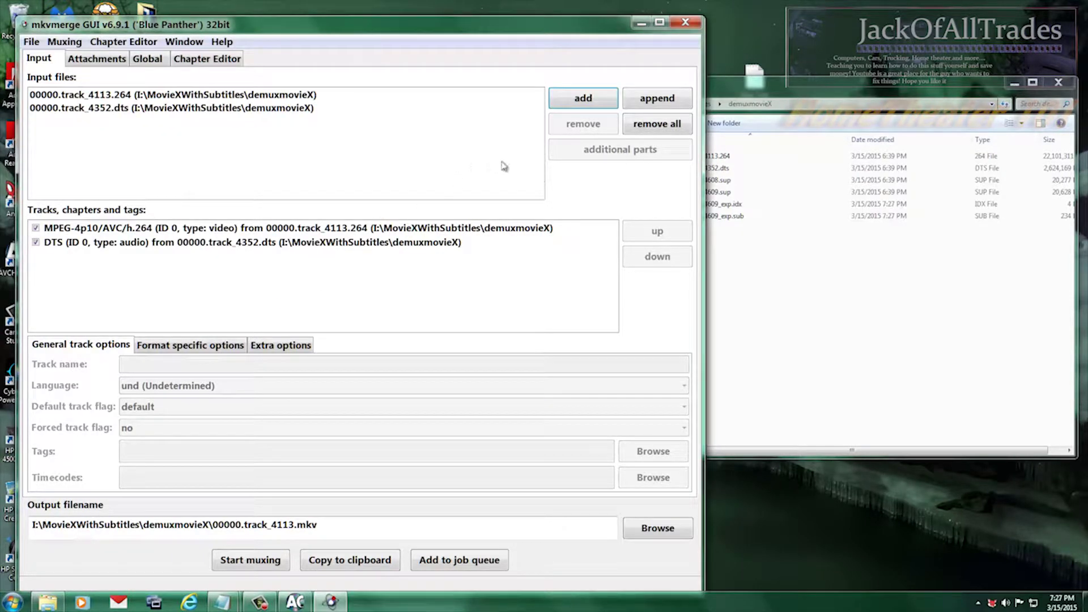
{"action": "left_click", "coordinate": [590, 108]}
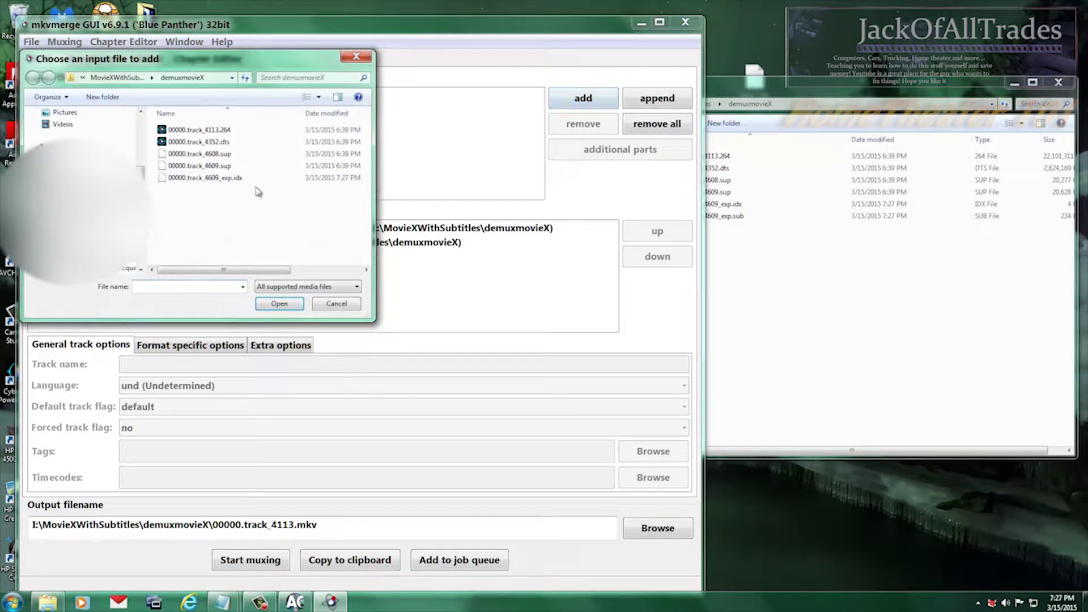
{"action": "left_click", "coordinate": [215, 179]}
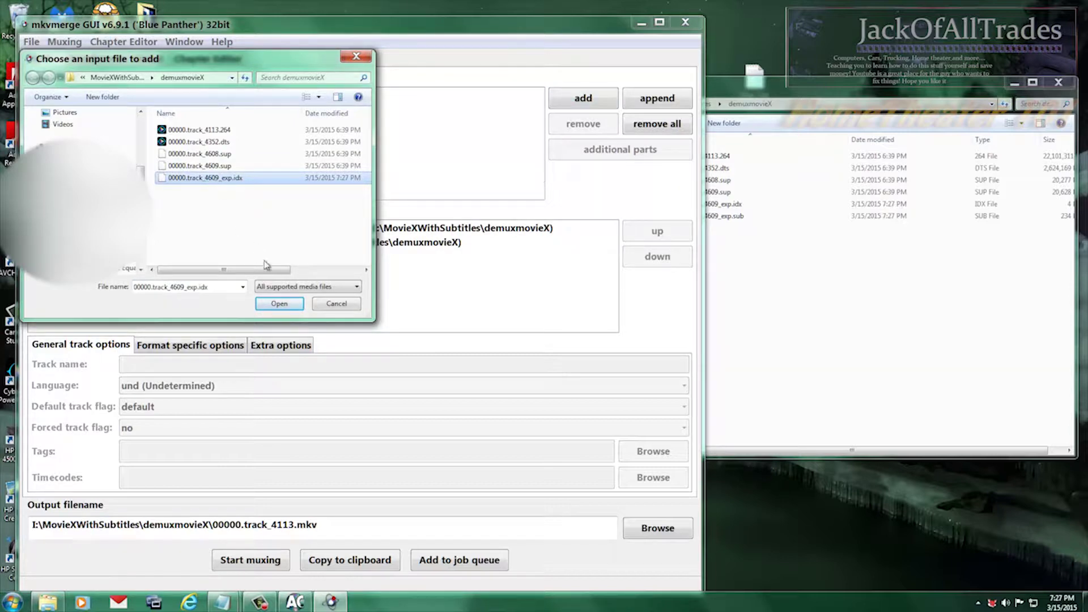
{"action": "left_click", "coordinate": [279, 304]}
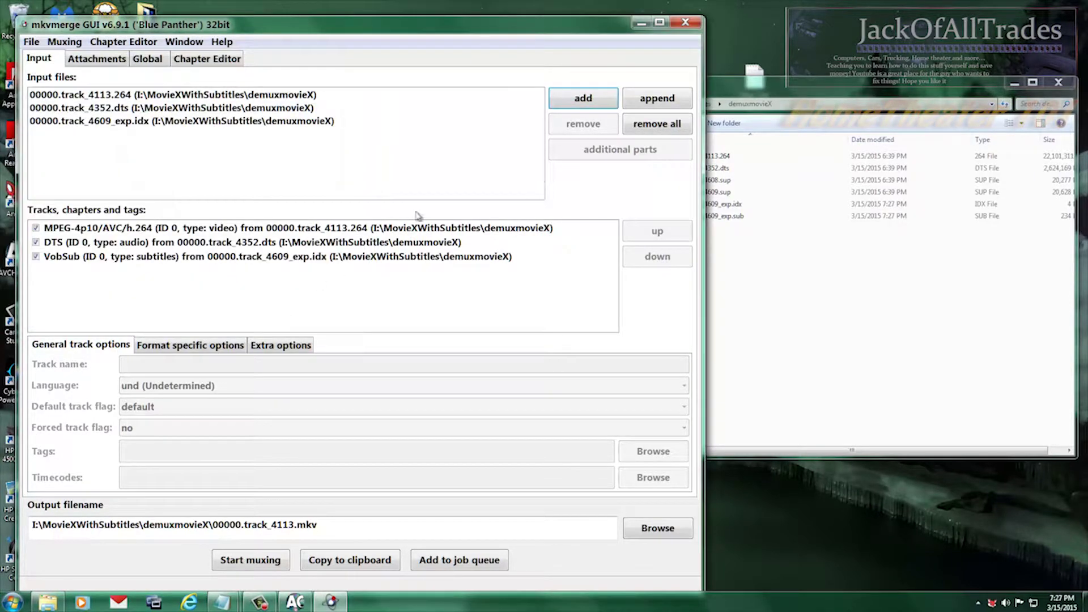
{"action": "left_click_drag", "start_coordinate": [541, 33], "coordinate": [724, 28]}
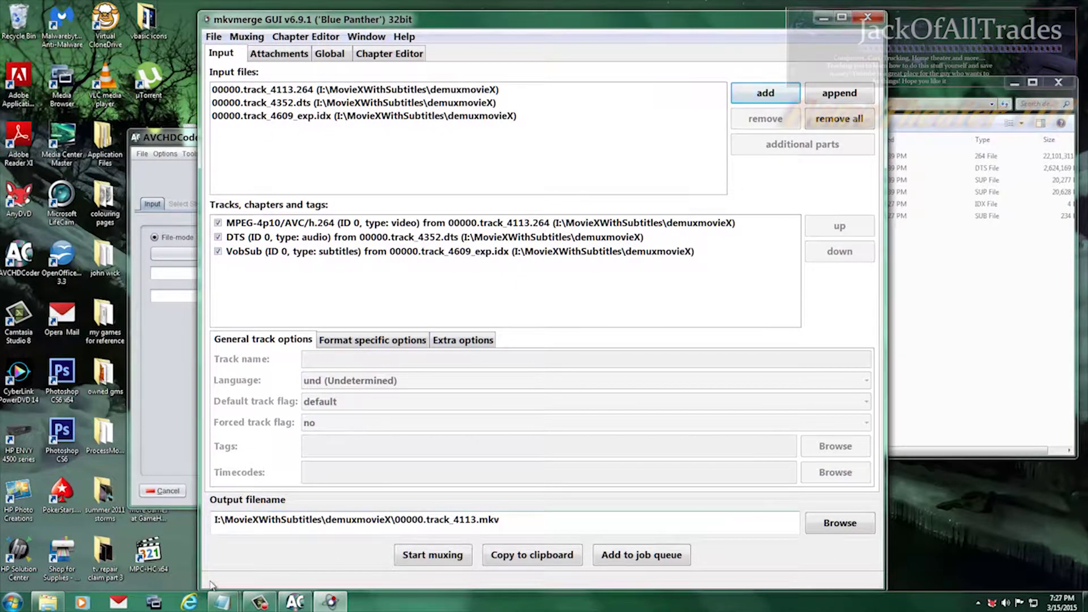
Review the tsMuxeR stream info notes, highlighting the 1920:1080 resolution and 23.976 frame rate.
{"action": "mouse_move", "coordinate": [214, 598]}
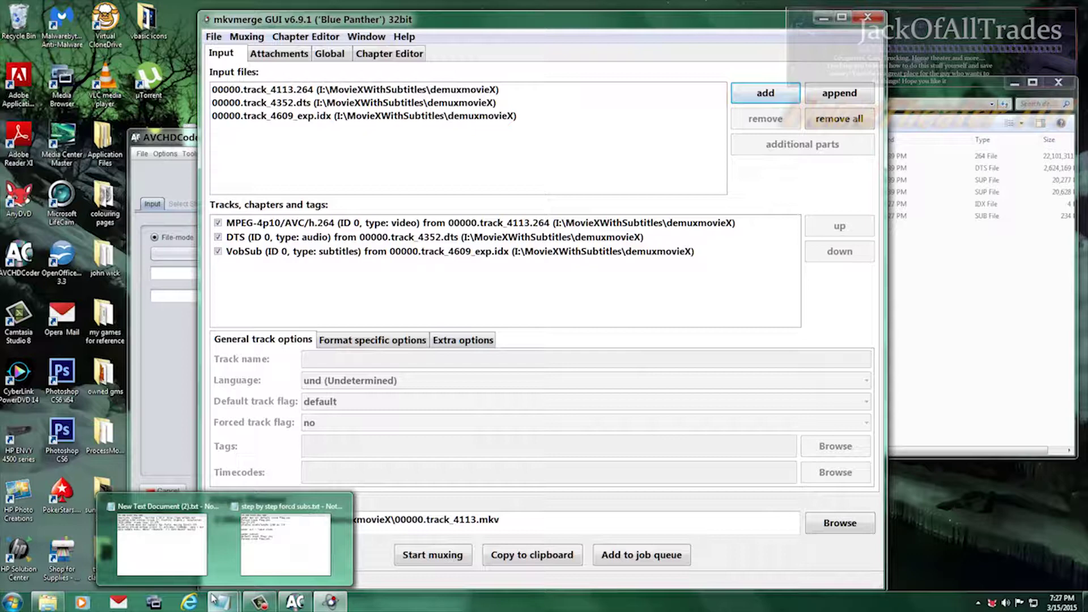
{"action": "left_click", "coordinate": [161, 538]}
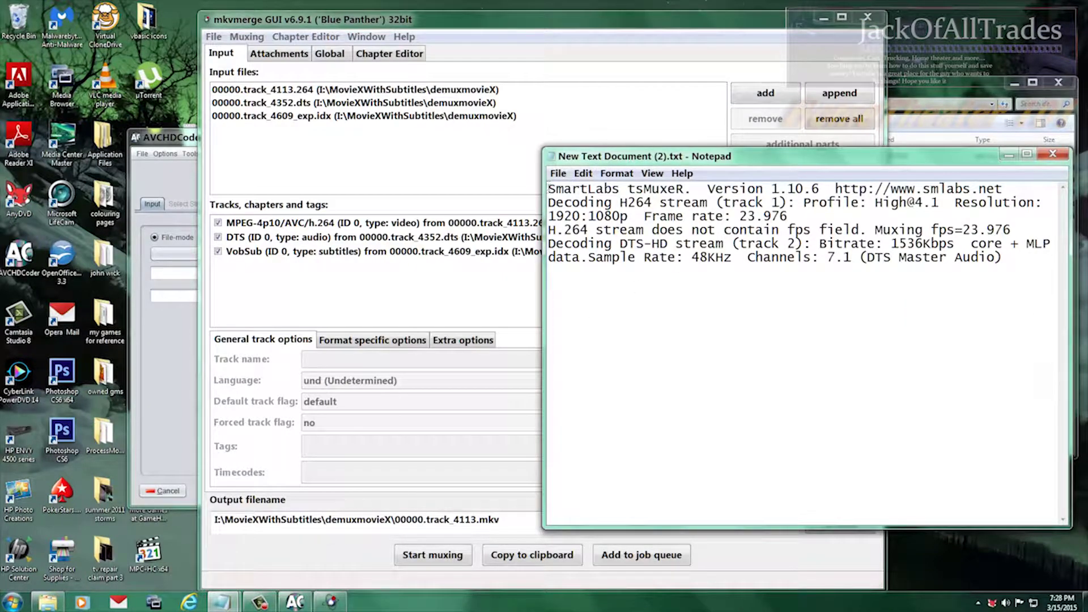
{"action": "left_click_drag", "start_coordinate": [547, 189], "coordinate": [1034, 276]}
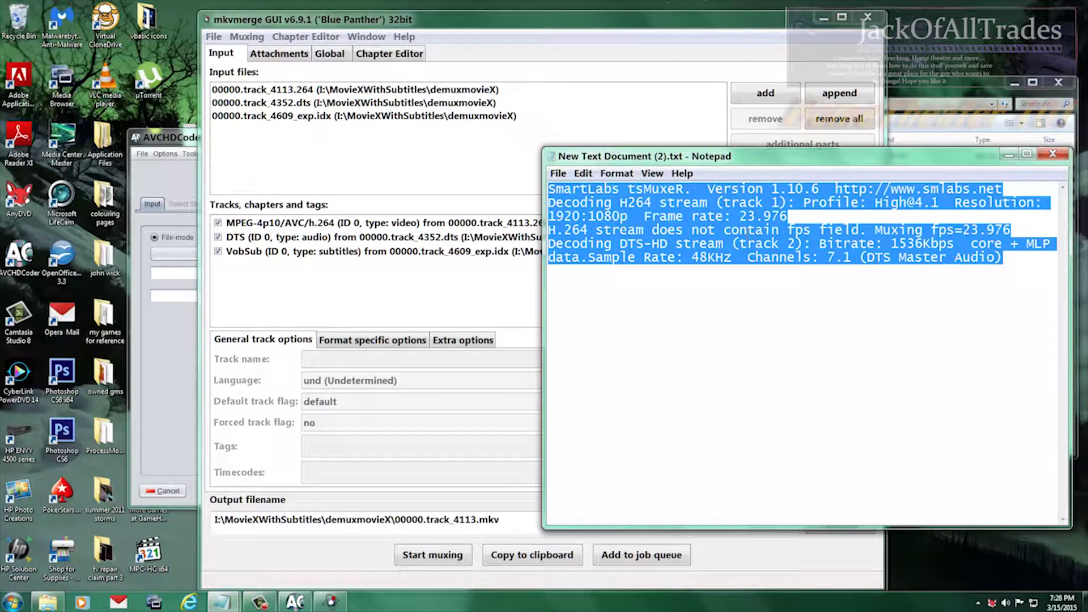
{"action": "left_click", "coordinate": [620, 229]}
{"action": "left_click_drag", "start_coordinate": [549, 216], "coordinate": [622, 216]}
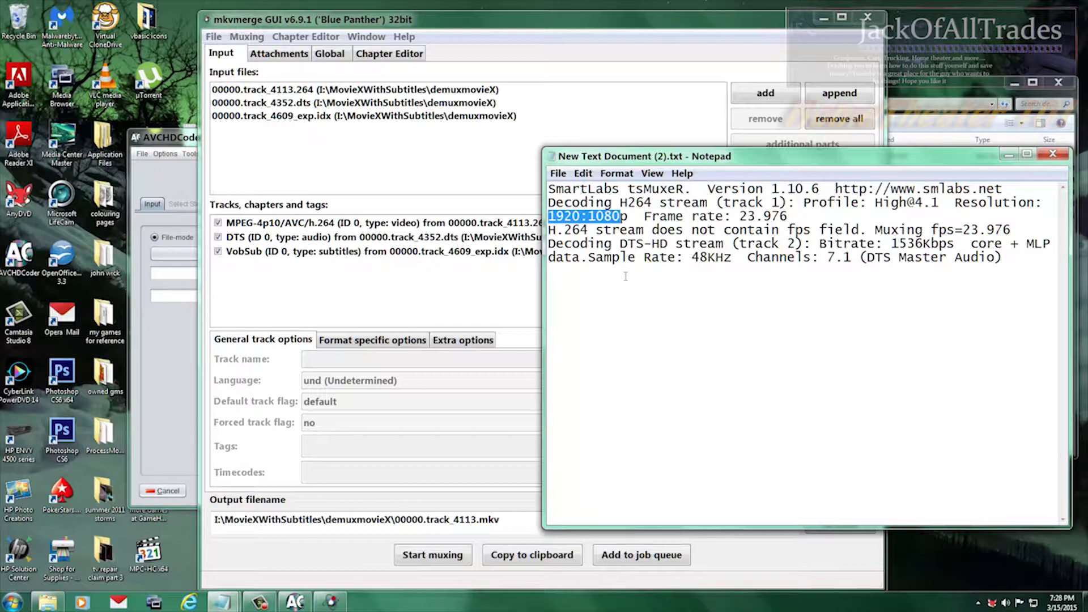
{"action": "left_click_drag", "start_coordinate": [739, 216], "coordinate": [789, 218]}
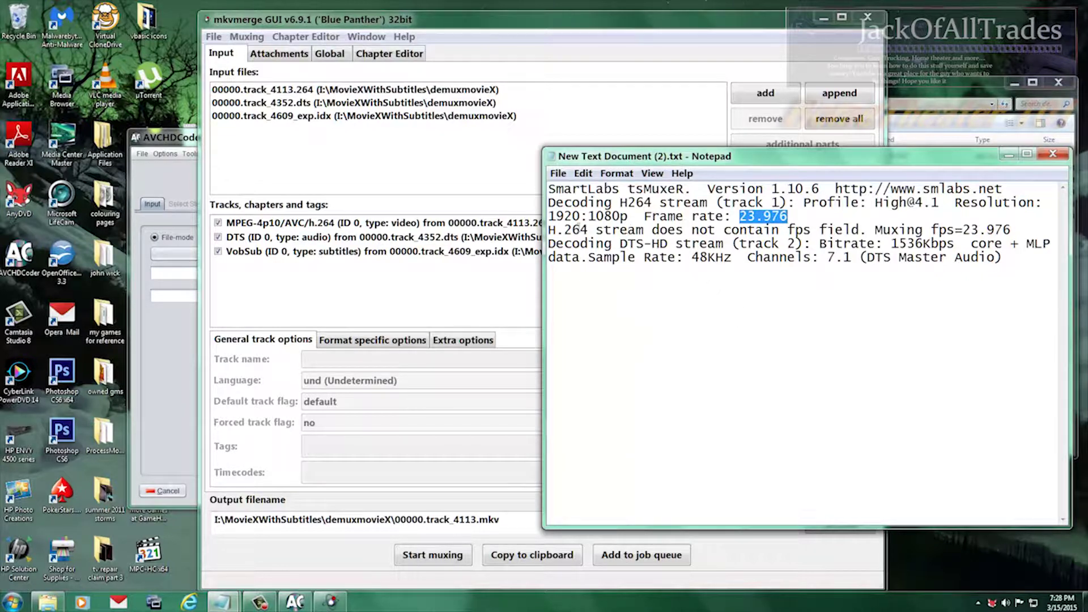
{"action": "left_click_drag", "start_coordinate": [556, 216], "coordinate": [788, 216]}
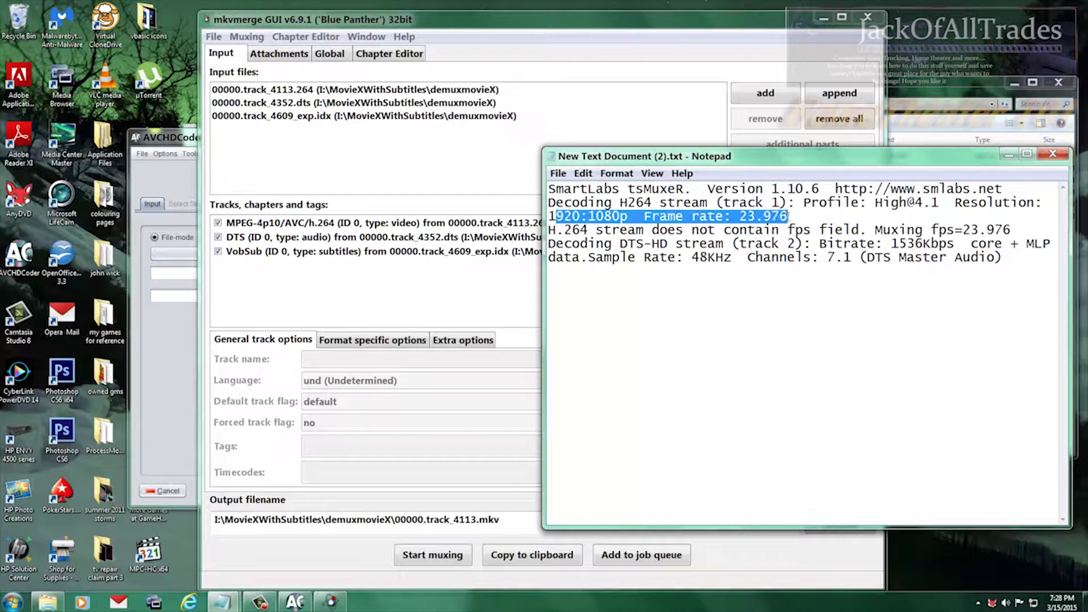
Bring the forced-subs notes forward and locate the old 1280 by 720 value.
{"action": "left_click", "coordinate": [1009, 158]}
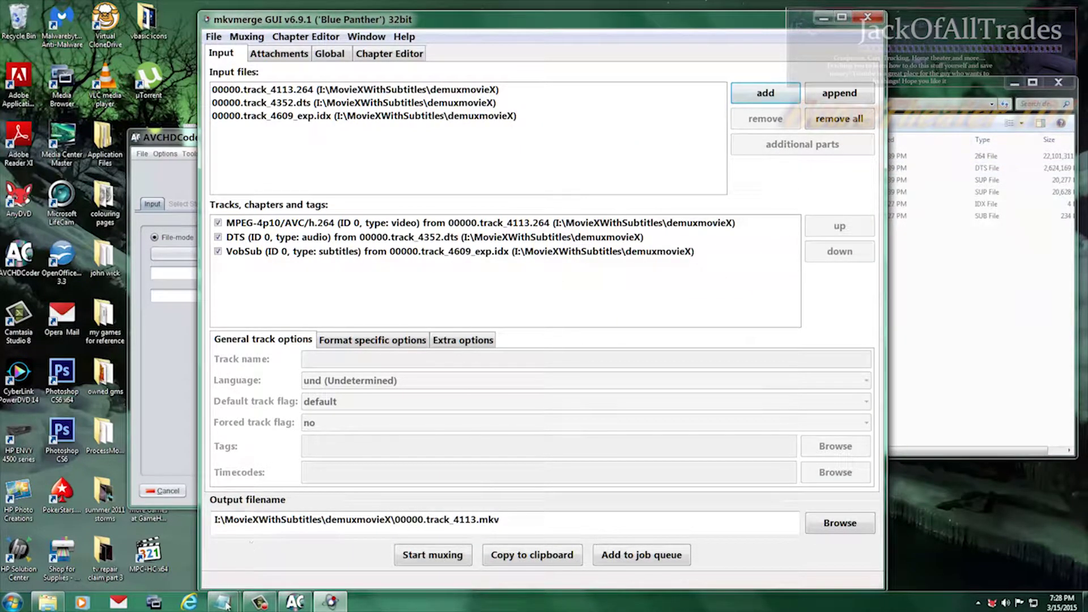
{"action": "mouse_move", "coordinate": [224, 601]}
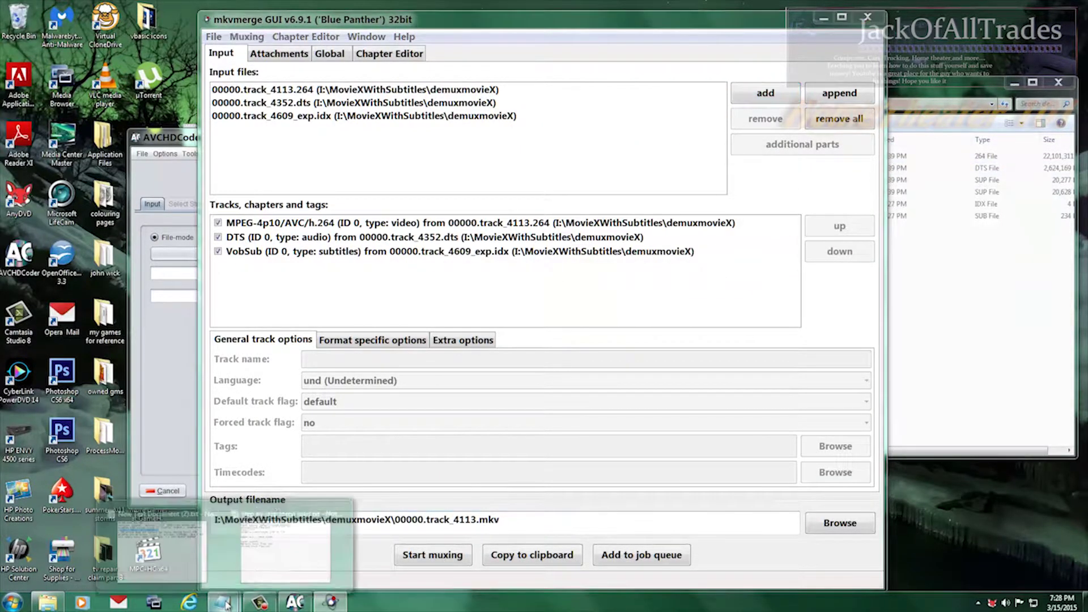
{"action": "left_click", "coordinate": [282, 557]}
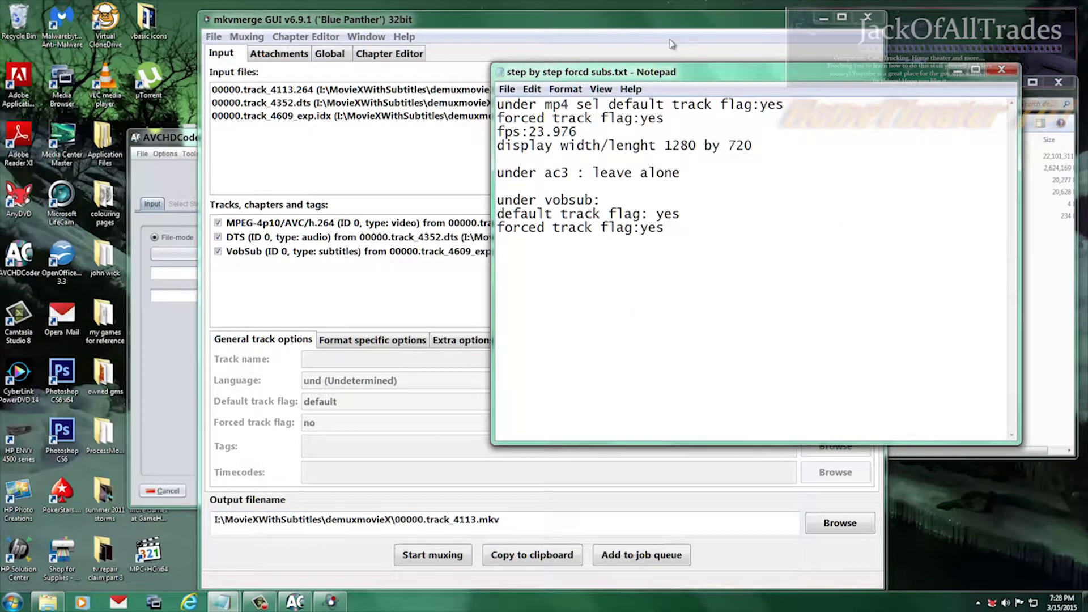
{"action": "left_click_drag", "start_coordinate": [683, 72], "coordinate": [752, 70]}
{"action": "left_click_drag", "start_coordinate": [849, 76], "coordinate": [976, 78]}
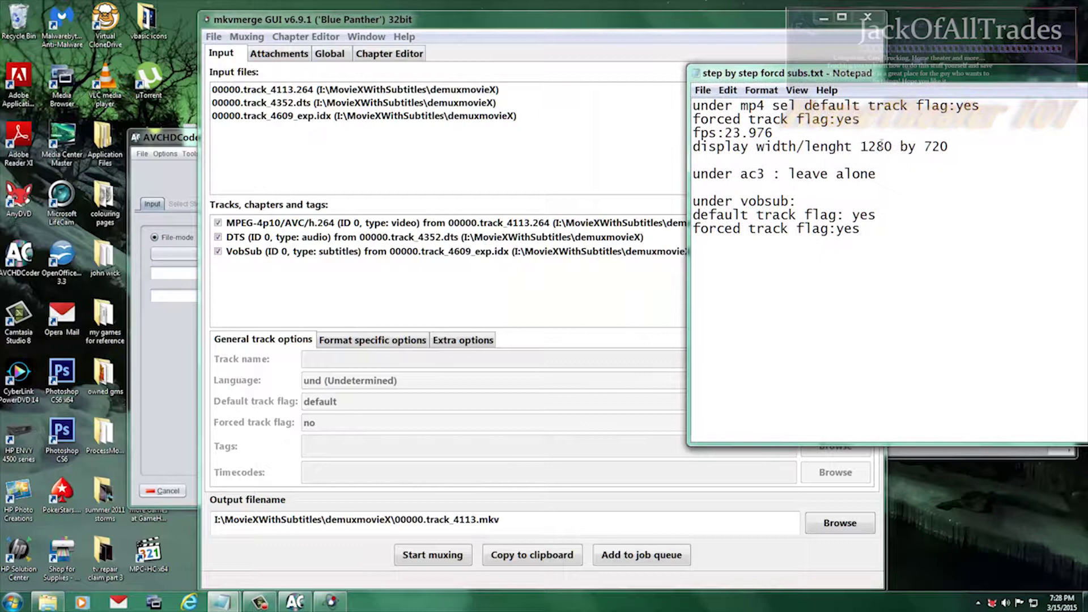
{"action": "left_click_drag", "start_coordinate": [861, 147], "coordinate": [957, 149]}
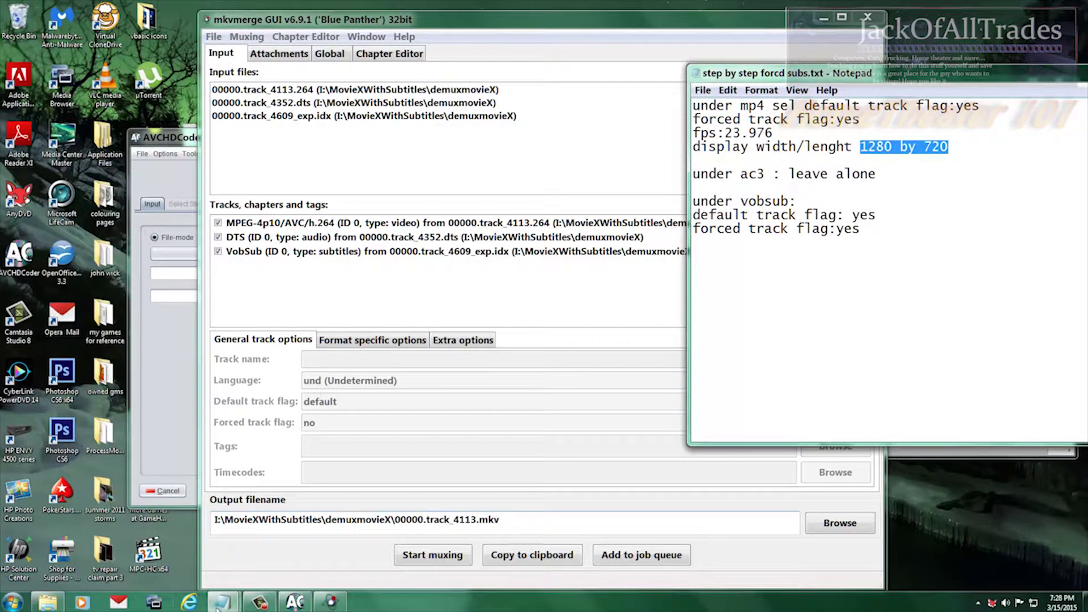
Copy the 1920:1080p resolution from the tsMuxeR stream info.
{"action": "mouse_move", "coordinate": [219, 607]}
{"action": "left_click", "coordinate": [161, 544]}
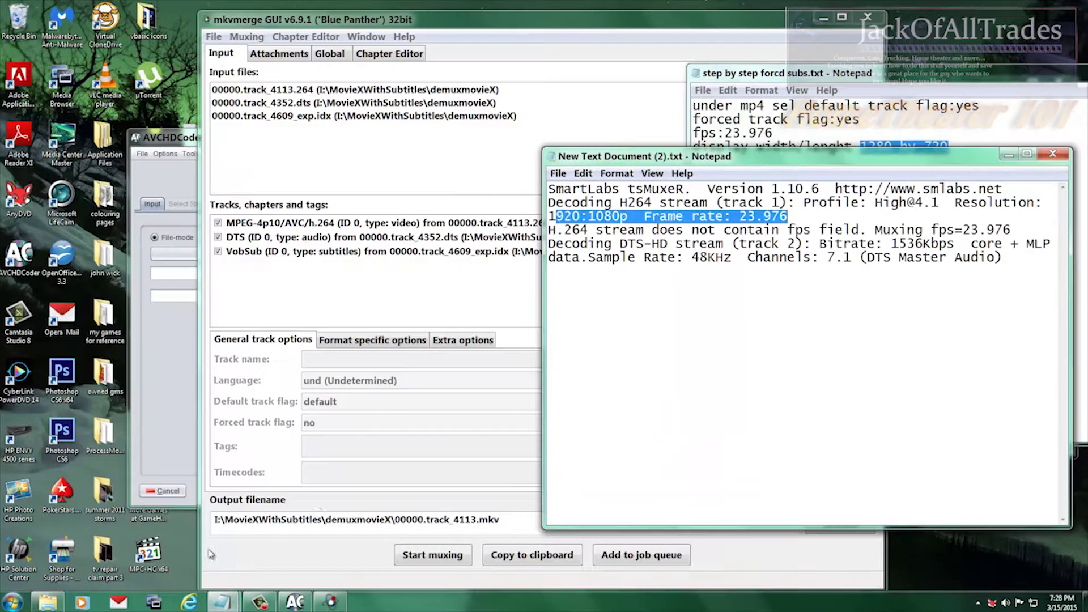
{"action": "left_click_drag", "start_coordinate": [660, 257], "coordinate": [653, 258]}
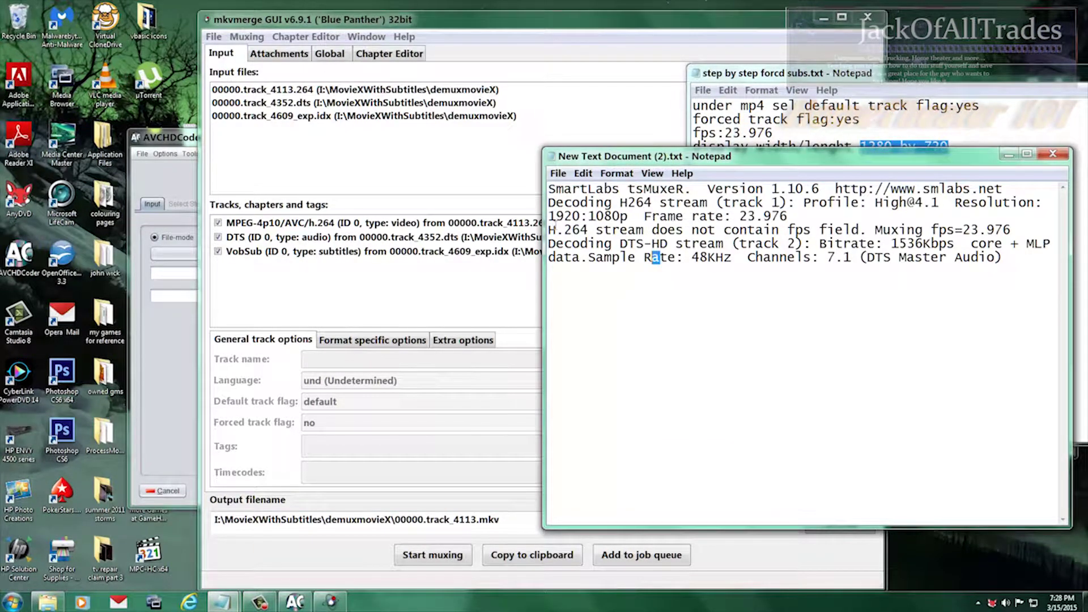
{"action": "left_click_drag", "start_coordinate": [550, 216], "coordinate": [628, 216]}
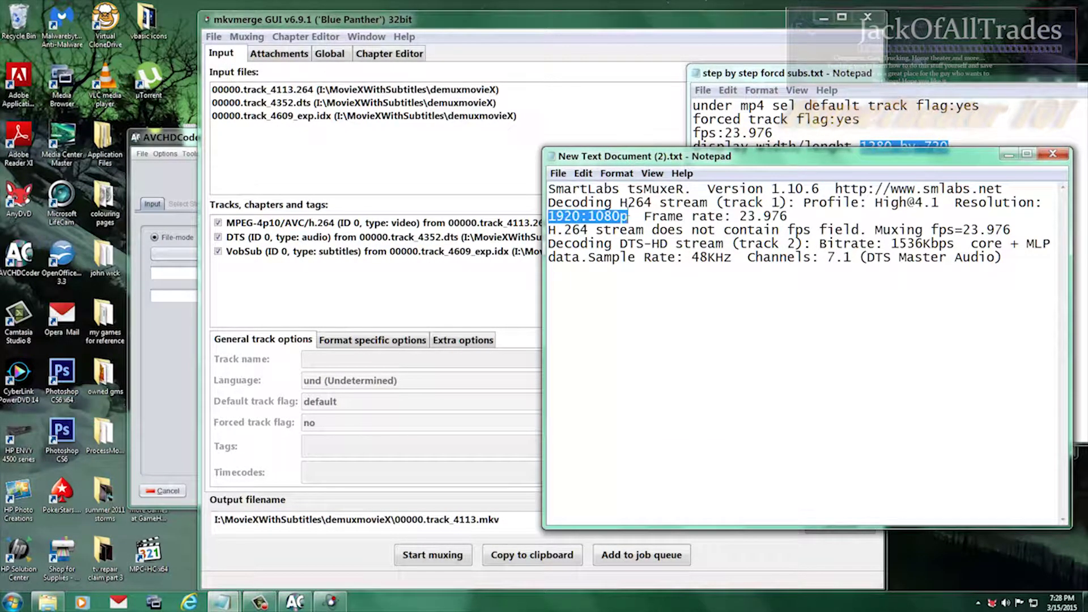
{"action": "right_click", "coordinate": [627, 214]}
{"action": "left_click", "coordinate": [658, 252]}
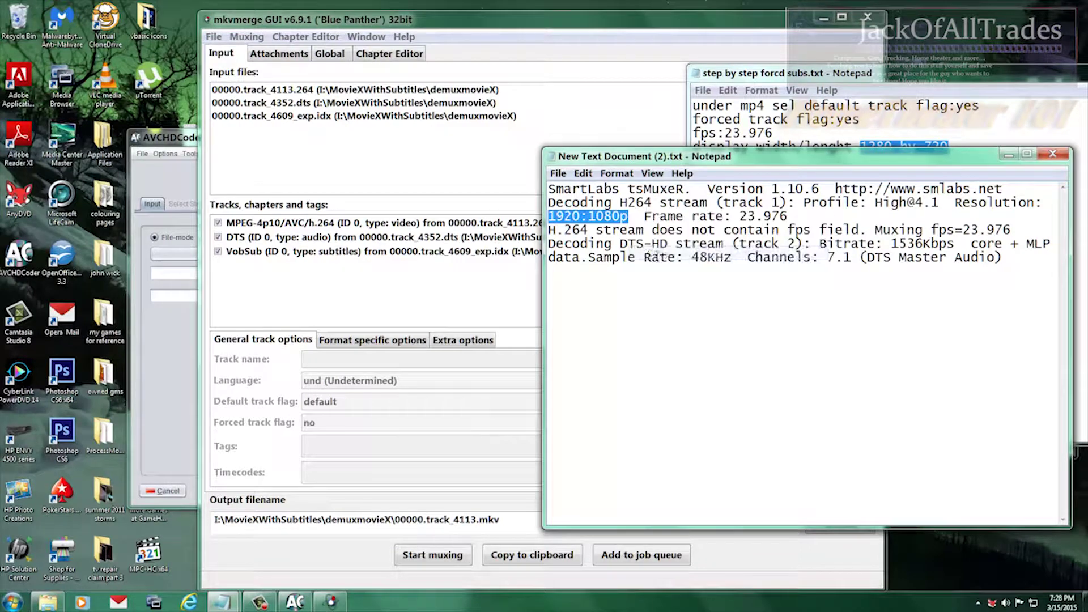
Paste 1920:1080p over 1280 by 720 on the notes' display width line.
{"action": "left_click", "coordinate": [865, 124]}
{"action": "left_click_drag", "start_coordinate": [861, 147], "coordinate": [947, 148]}
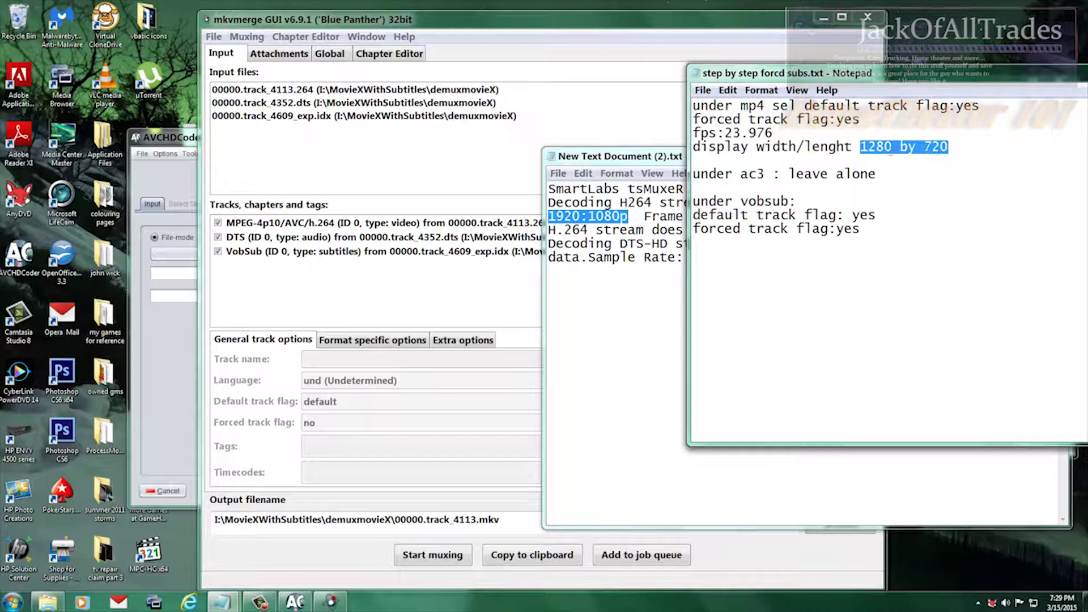
{"action": "right_click", "coordinate": [887, 144]}
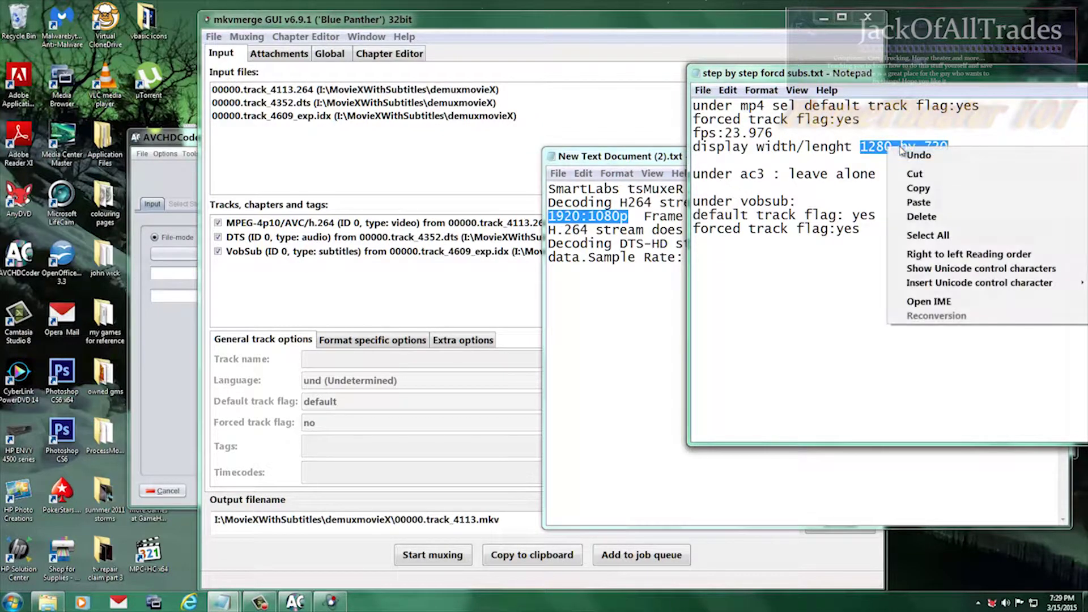
{"action": "left_click", "coordinate": [920, 202]}
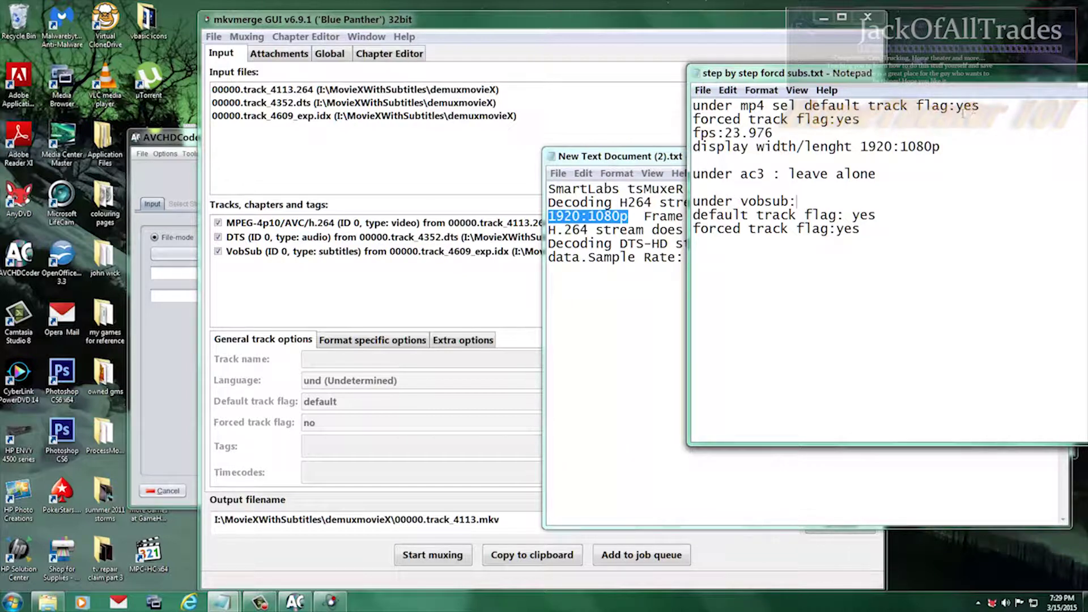
Set the H.264 video track's Forced track flag to yes.
{"action": "left_click", "coordinate": [307, 228]}
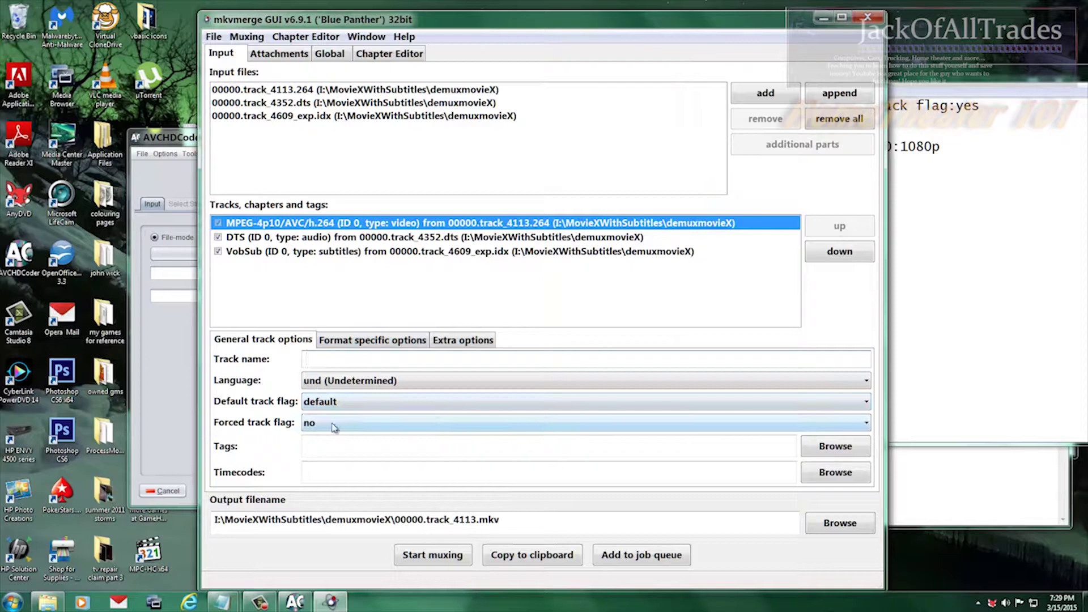
{"action": "left_click", "coordinate": [973, 205]}
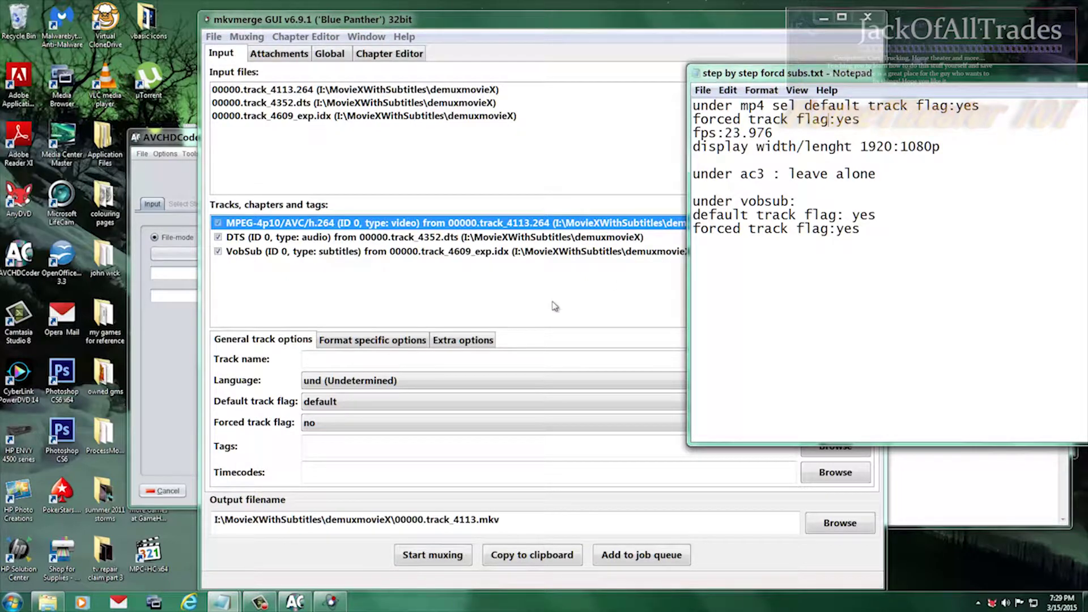
{"action": "key", "text": "alt+Tab"}
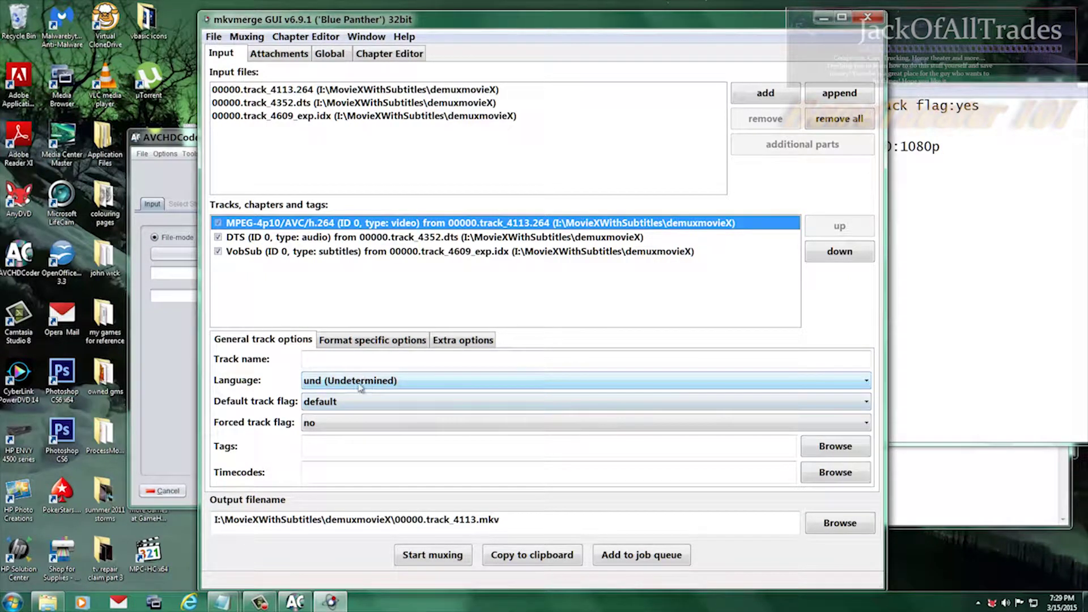
{"action": "left_click", "coordinate": [325, 424]}
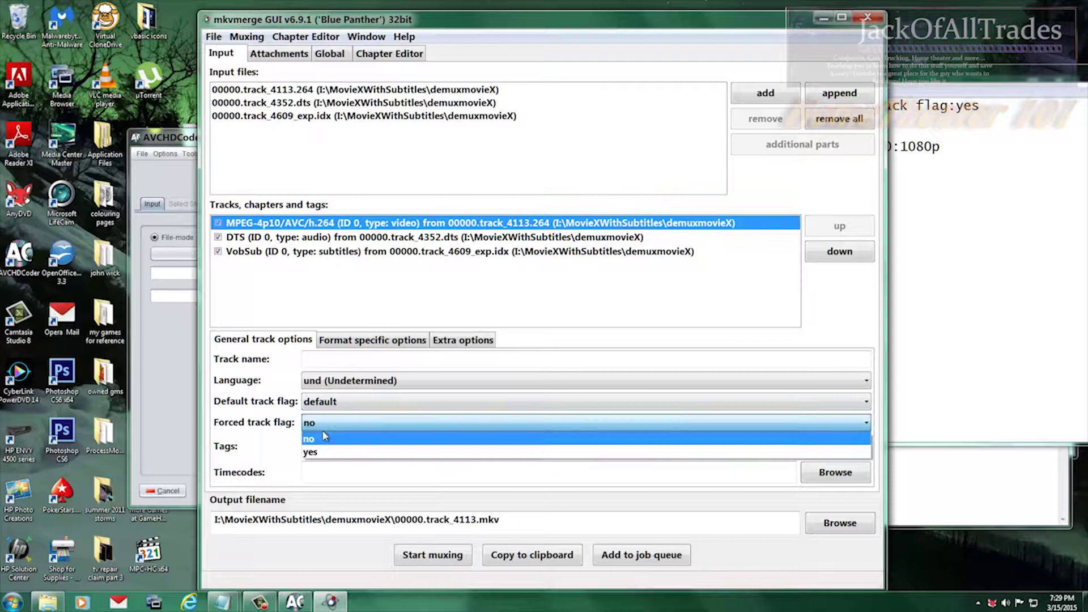
{"action": "left_click", "coordinate": [323, 452]}
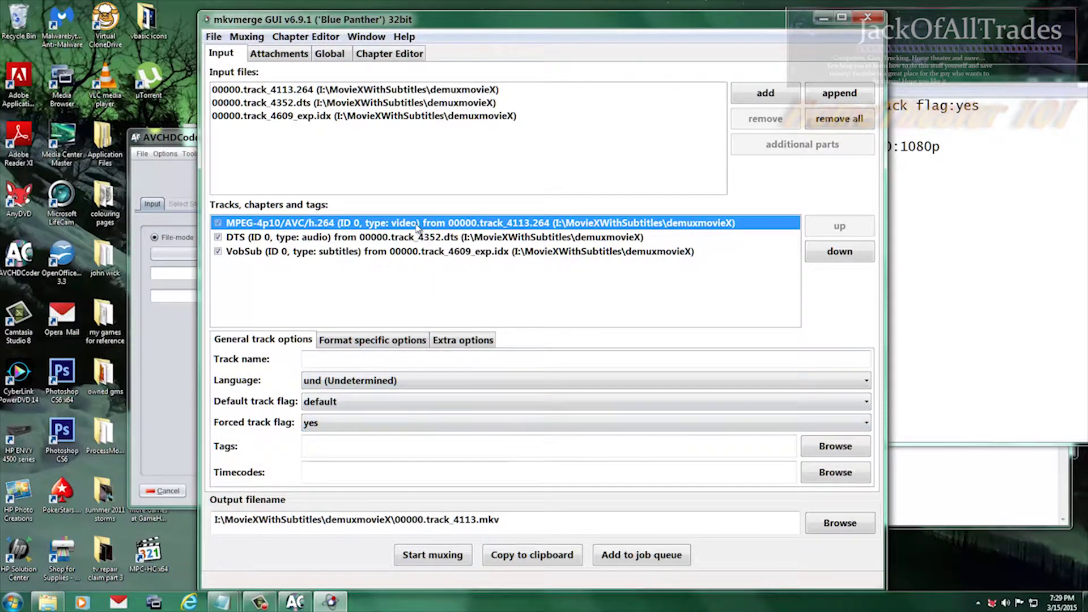
Give the video track display width/height 1920x1080 and FPS 23.976 in its format-specific options.
{"action": "left_click", "coordinate": [420, 343]}
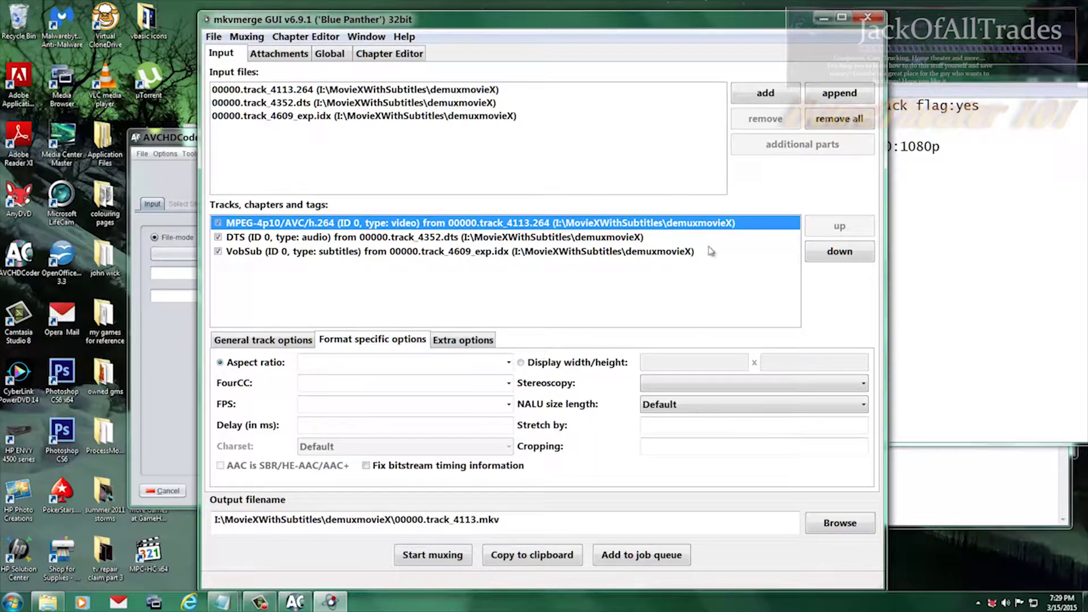
{"action": "left_click_drag", "start_coordinate": [692, 29], "coordinate": [475, 26]}
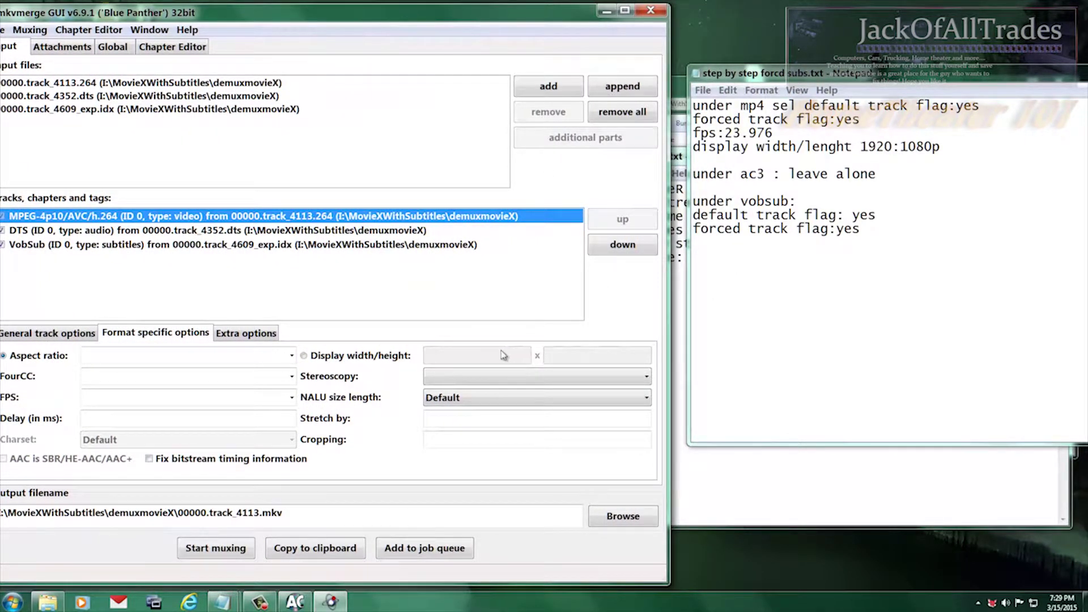
{"action": "left_click", "coordinate": [304, 357]}
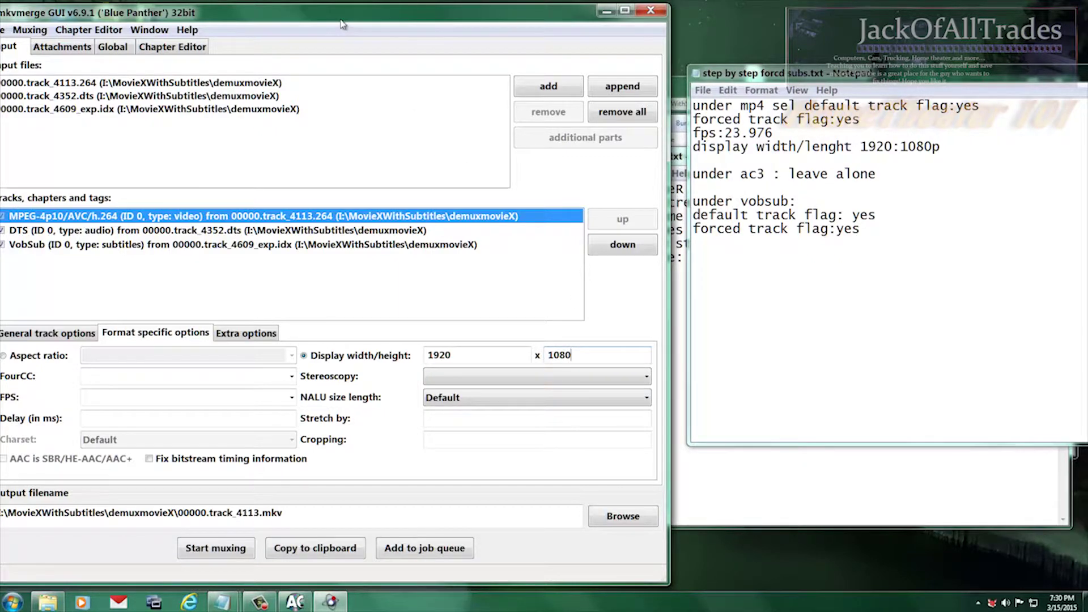
{"action": "left_click_drag", "start_coordinate": [342, 24], "coordinate": [400, 19]}
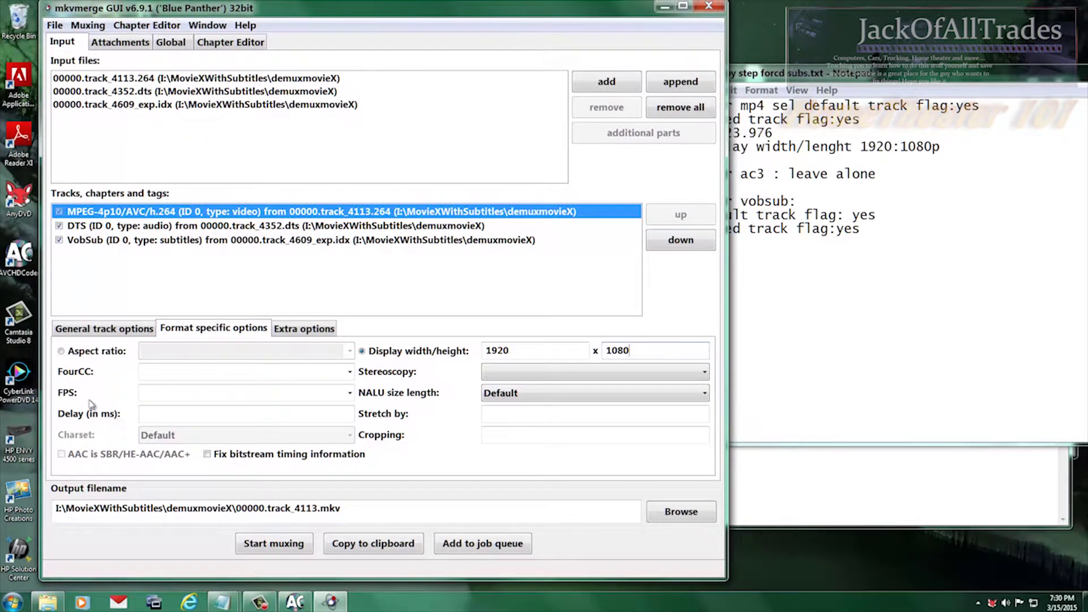
{"action": "left_click", "coordinate": [199, 396]}
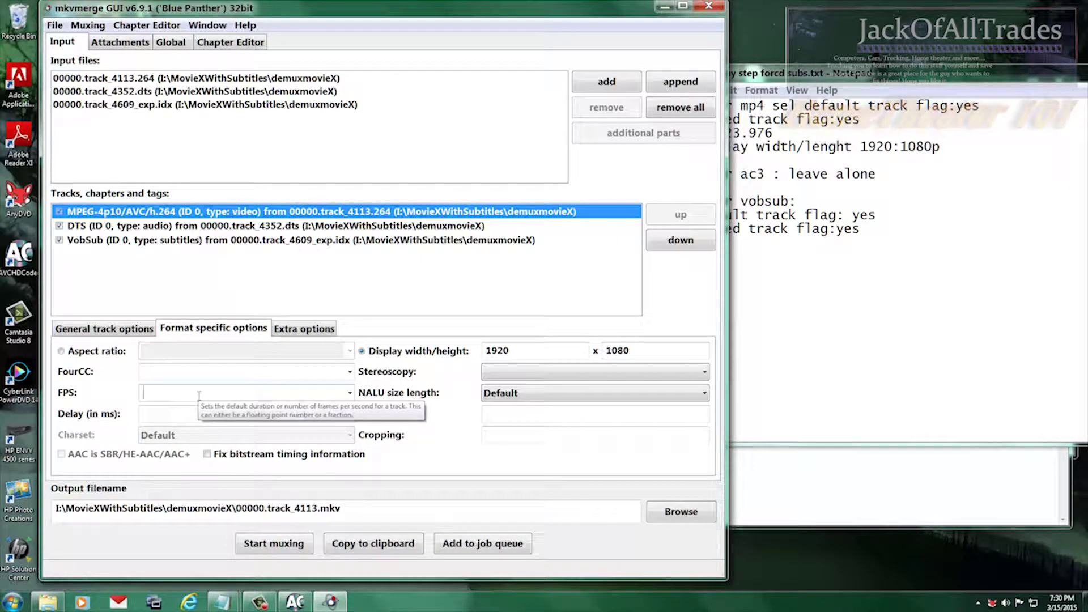
{"action": "left_click", "coordinate": [812, 146]}
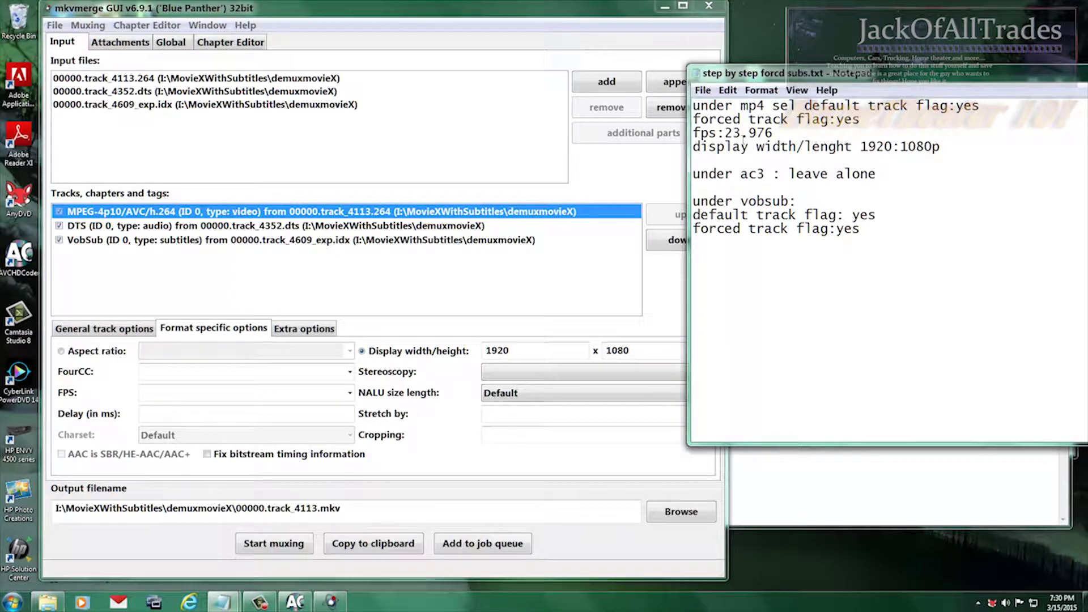
{"action": "left_click", "coordinate": [161, 394]}
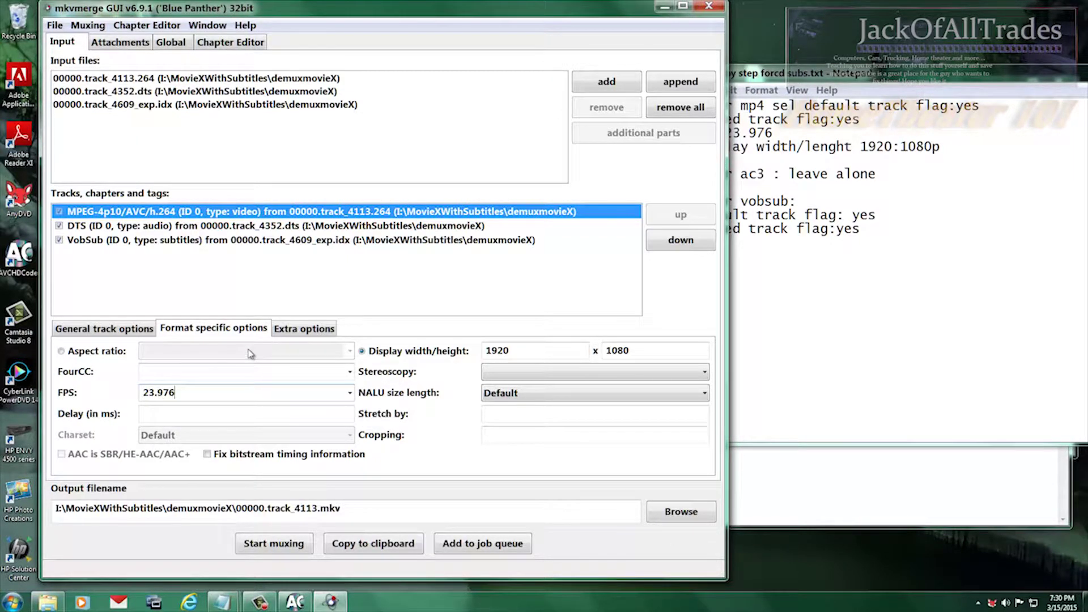
Leave the DTS audio as is and set the English VobSub track's default and forced flags to yes.
{"action": "left_click", "coordinate": [121, 337]}
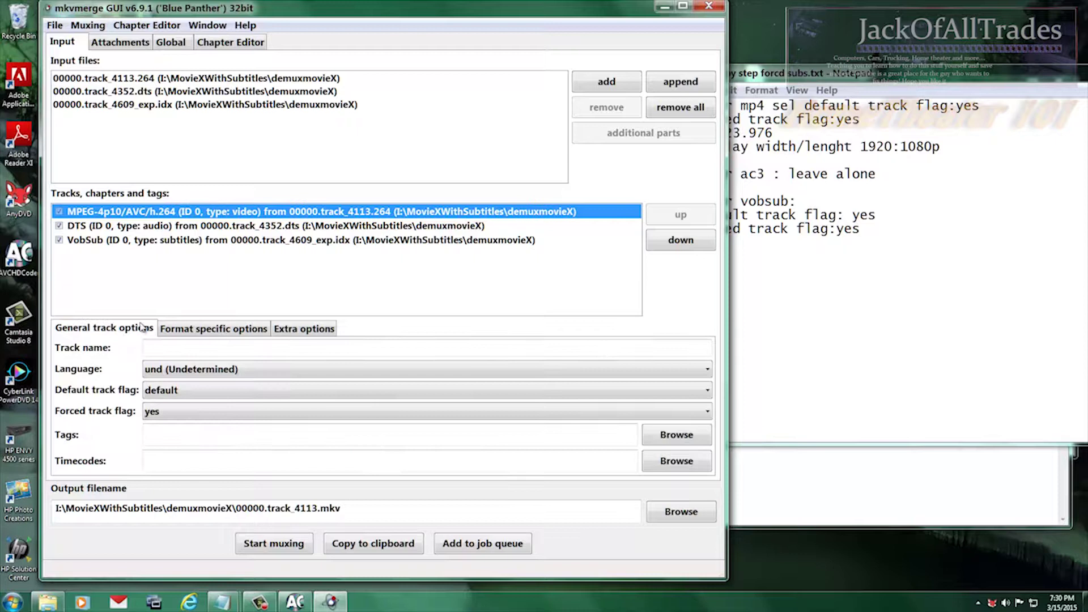
{"action": "left_click", "coordinate": [221, 228]}
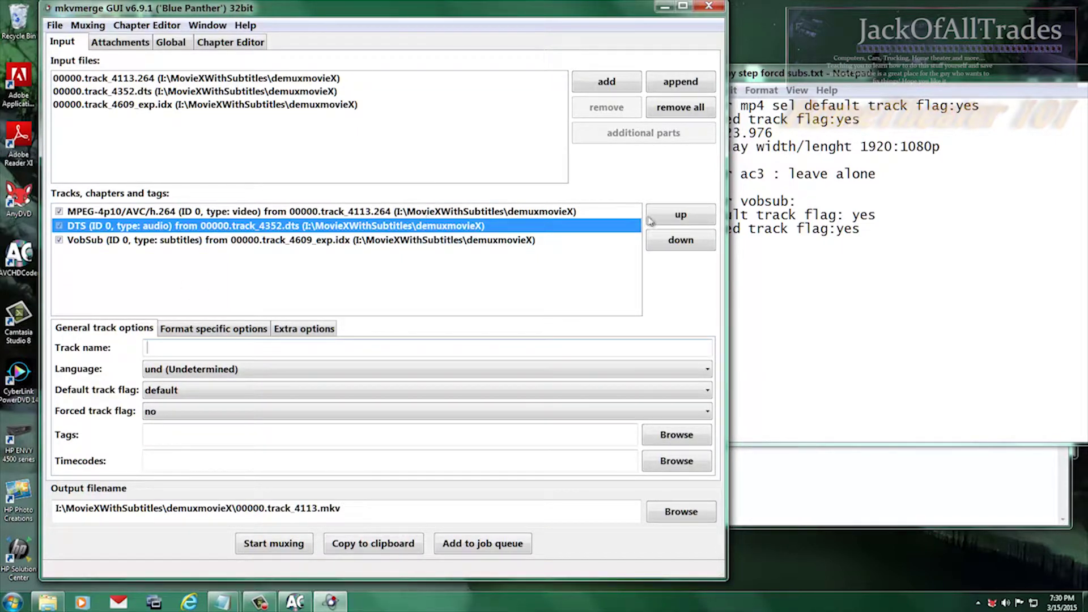
{"action": "left_click_drag", "start_coordinate": [756, 174], "coordinate": [901, 174]}
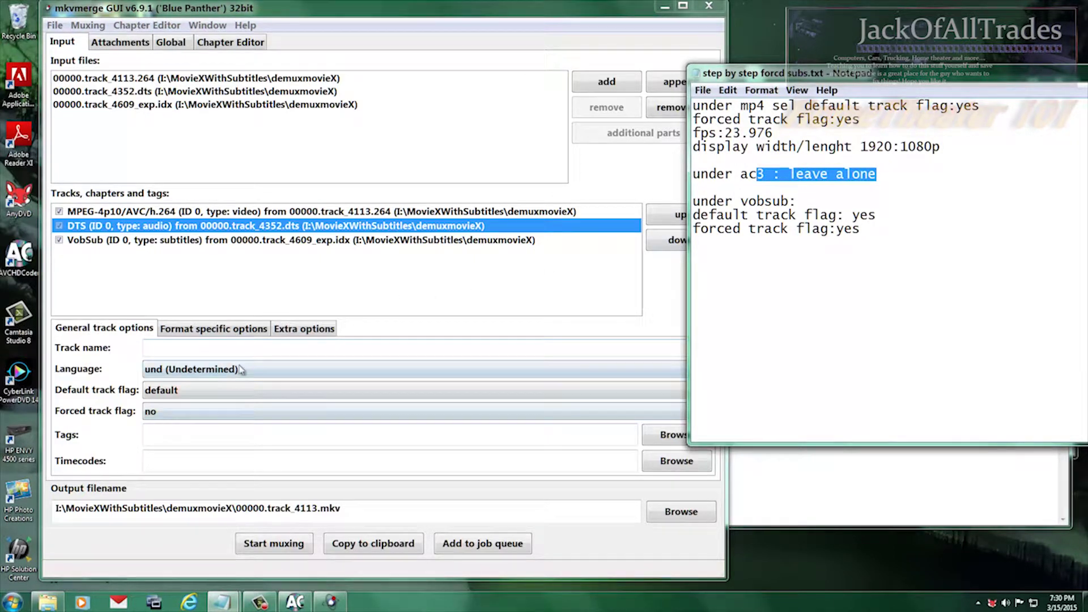
{"action": "left_click", "coordinate": [362, 286]}
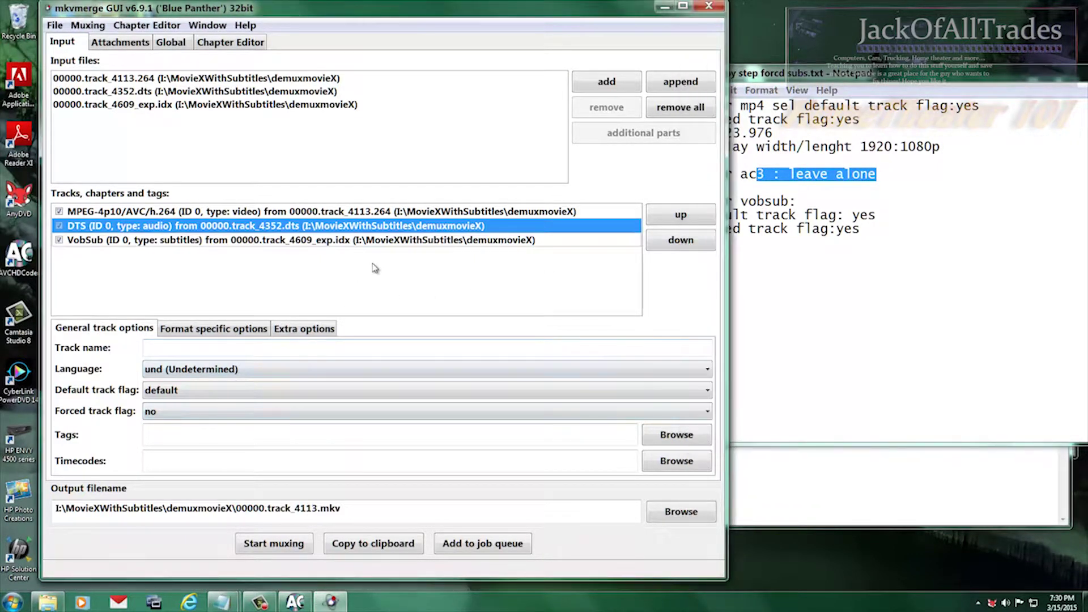
{"action": "left_click", "coordinate": [280, 242]}
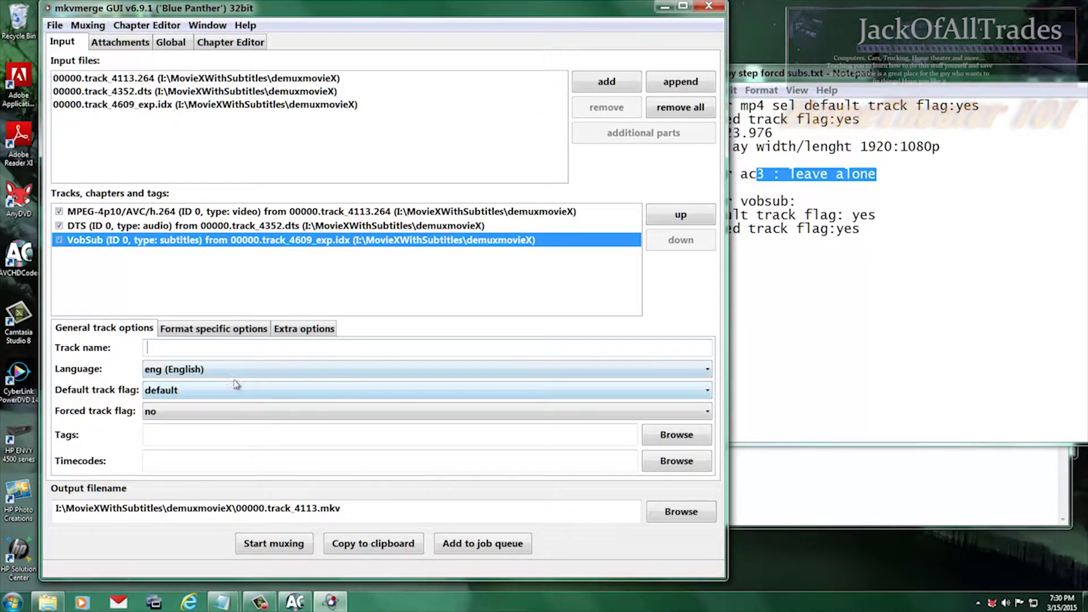
{"action": "left_click", "coordinate": [199, 399]}
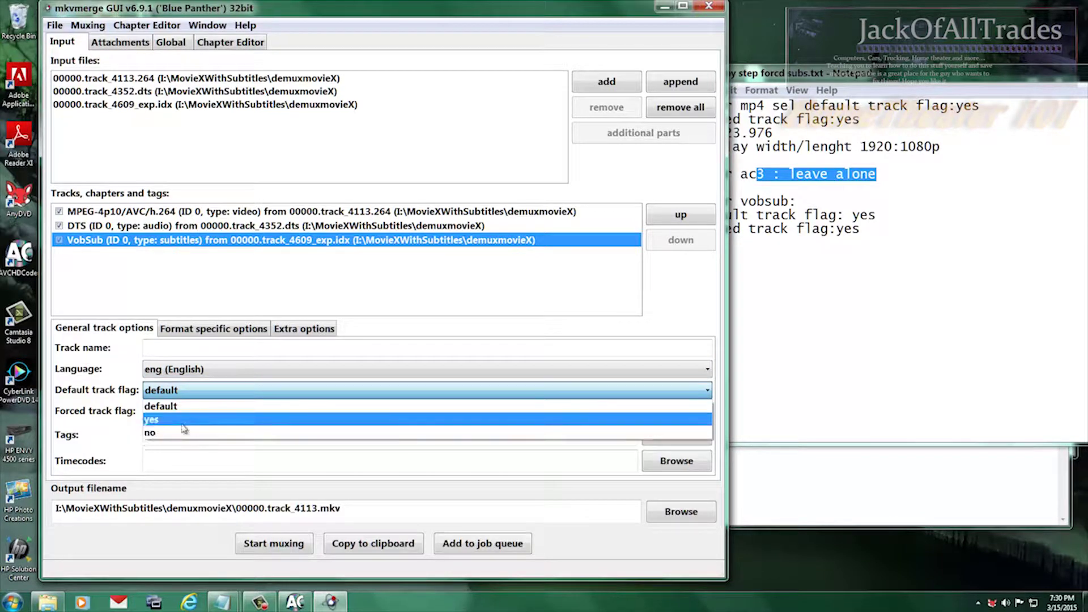
{"action": "left_click", "coordinate": [181, 421]}
{"action": "left_click", "coordinate": [180, 411]}
{"action": "left_click", "coordinate": [170, 440]}
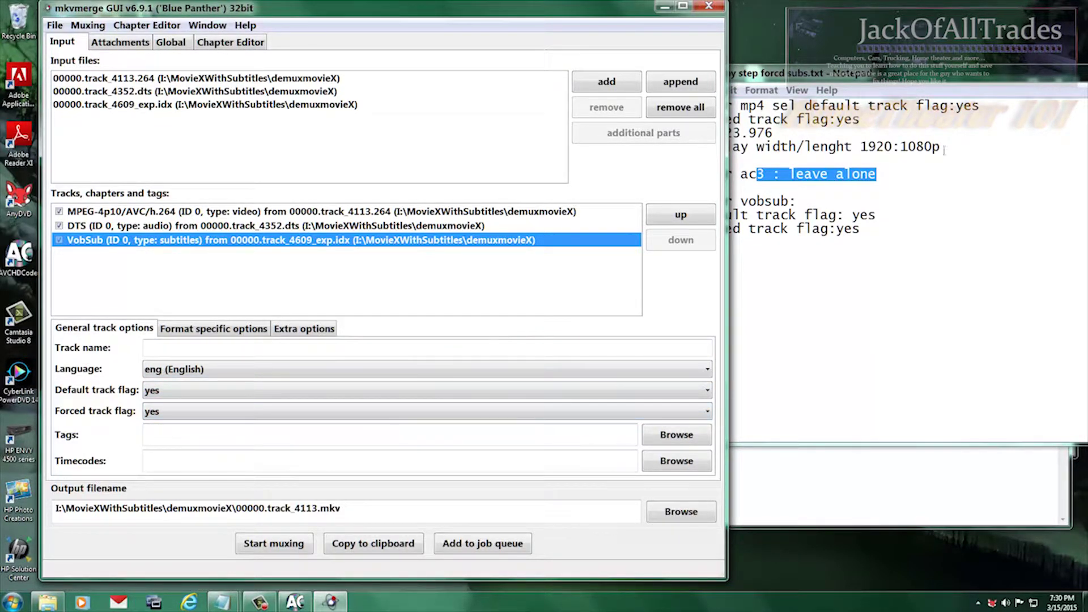
{"action": "left_click_drag", "start_coordinate": [1026, 68], "coordinate": [926, 118]}
Close the Explorer window and the Notepad notes without saving.
{"action": "left_click", "coordinate": [1084, 121]}
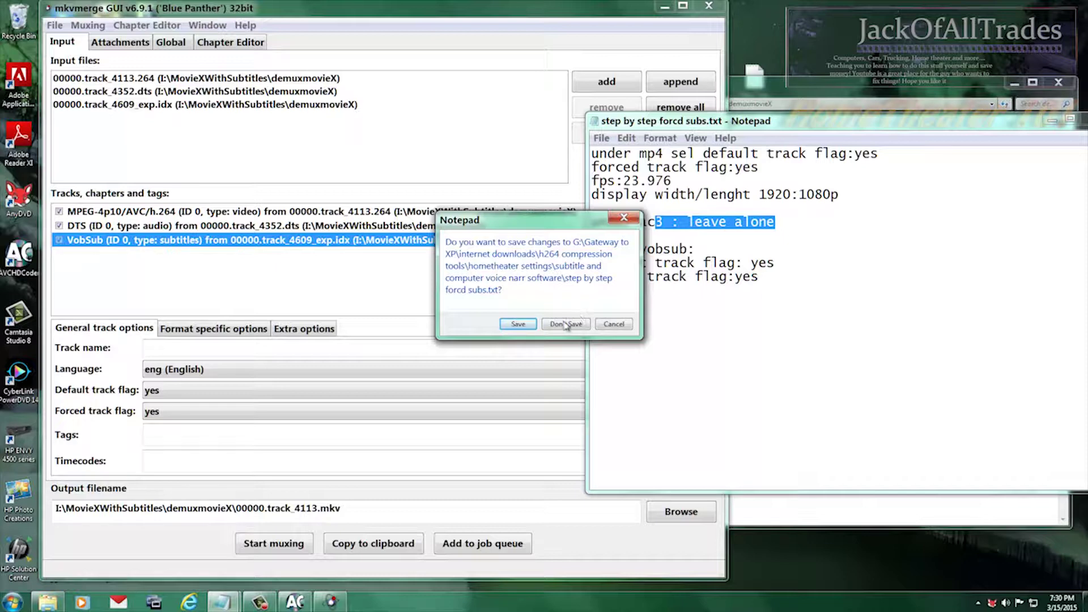
{"action": "left_click", "coordinate": [566, 324]}
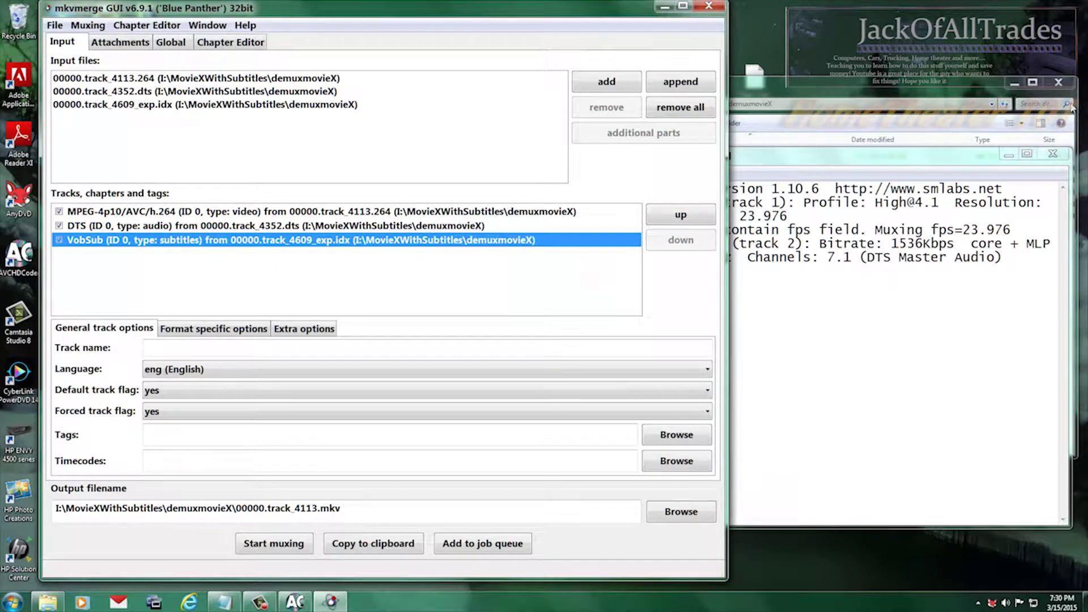
{"action": "left_click", "coordinate": [1059, 83]}
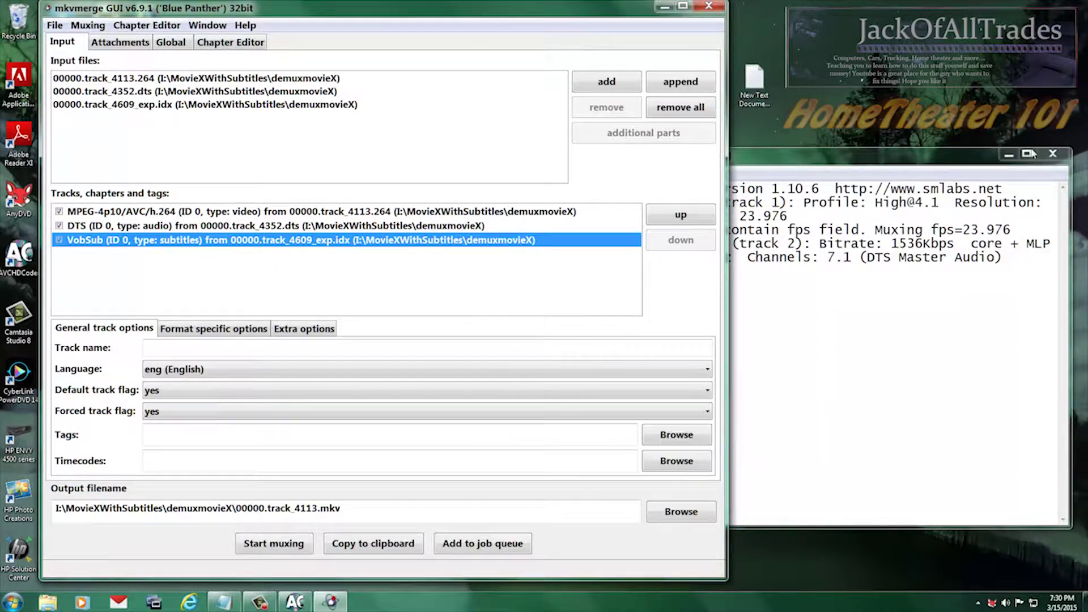
{"action": "left_click", "coordinate": [1053, 154]}
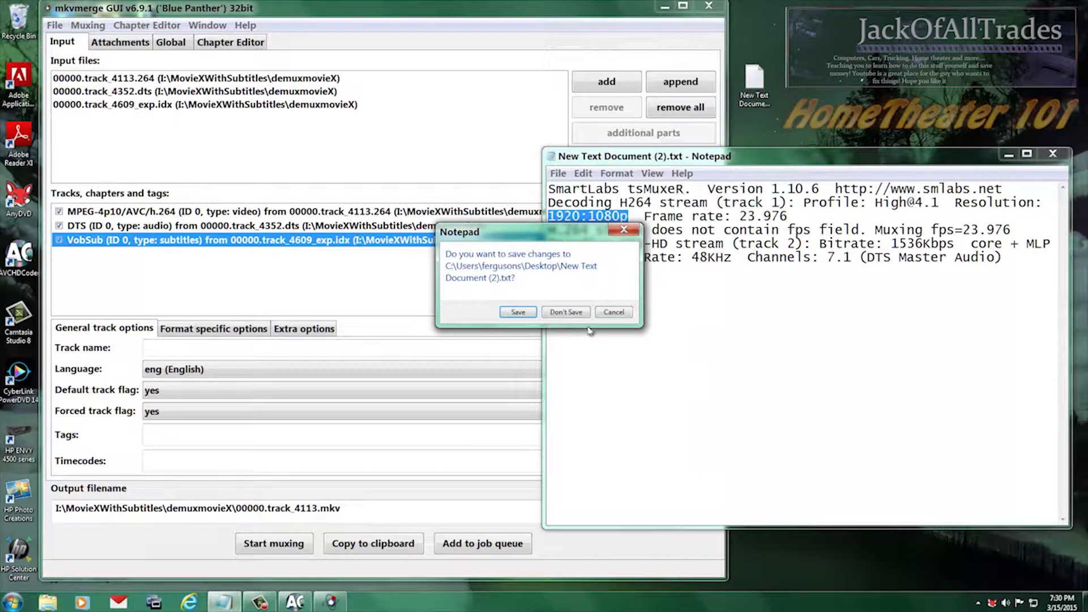
{"action": "left_click", "coordinate": [570, 314]}
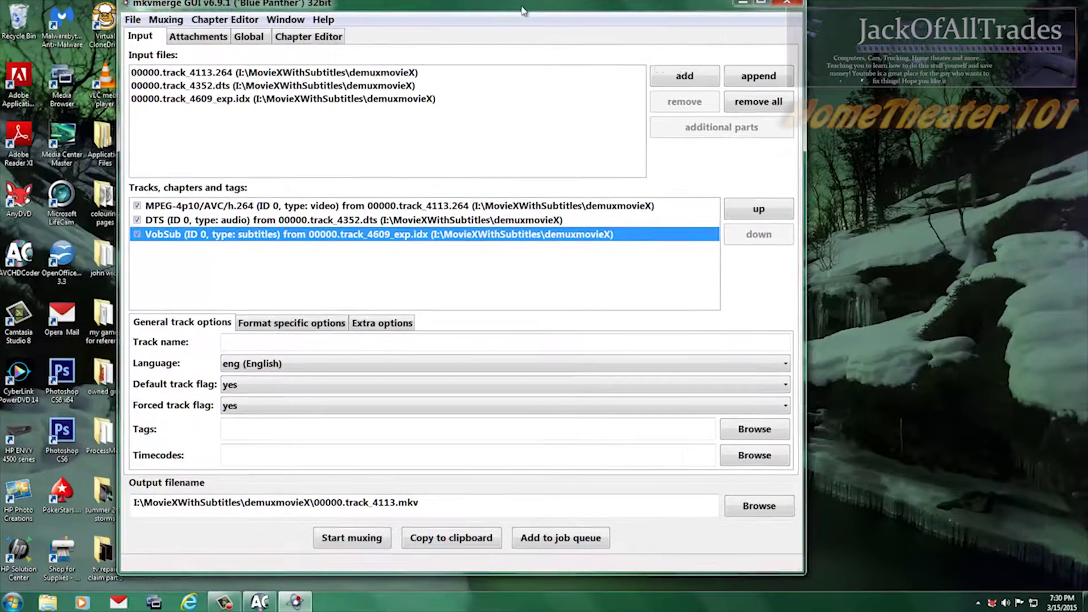
Change the output file name in the demuxmovieX folder to moviexwithsubs.mkv.
{"action": "left_click_drag", "start_coordinate": [444, 18], "coordinate": [527, 18]}
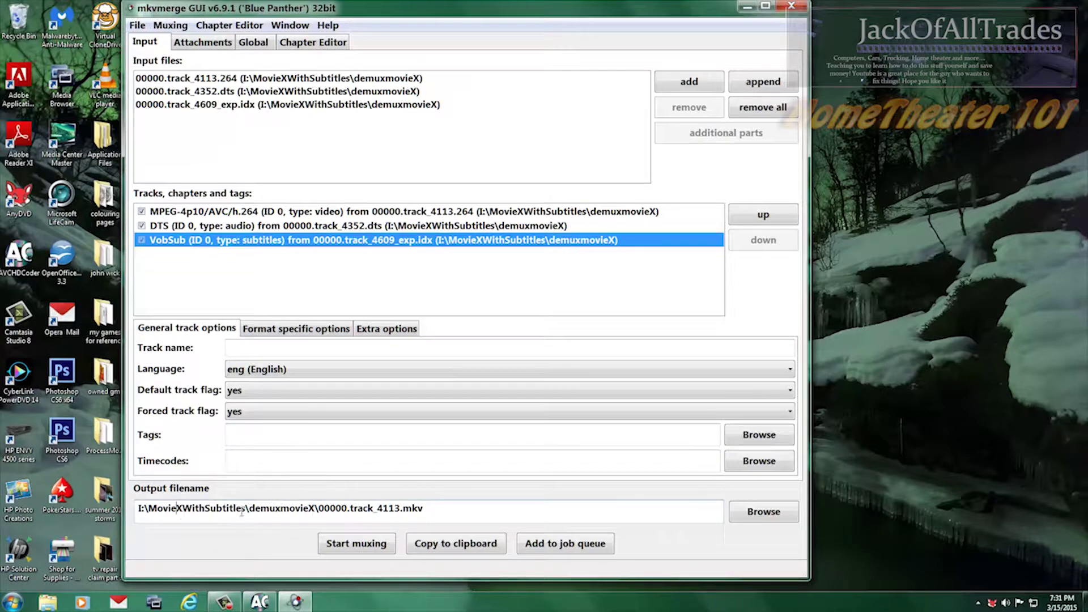
{"action": "left_click_drag", "start_coordinate": [246, 506], "coordinate": [431, 508]}
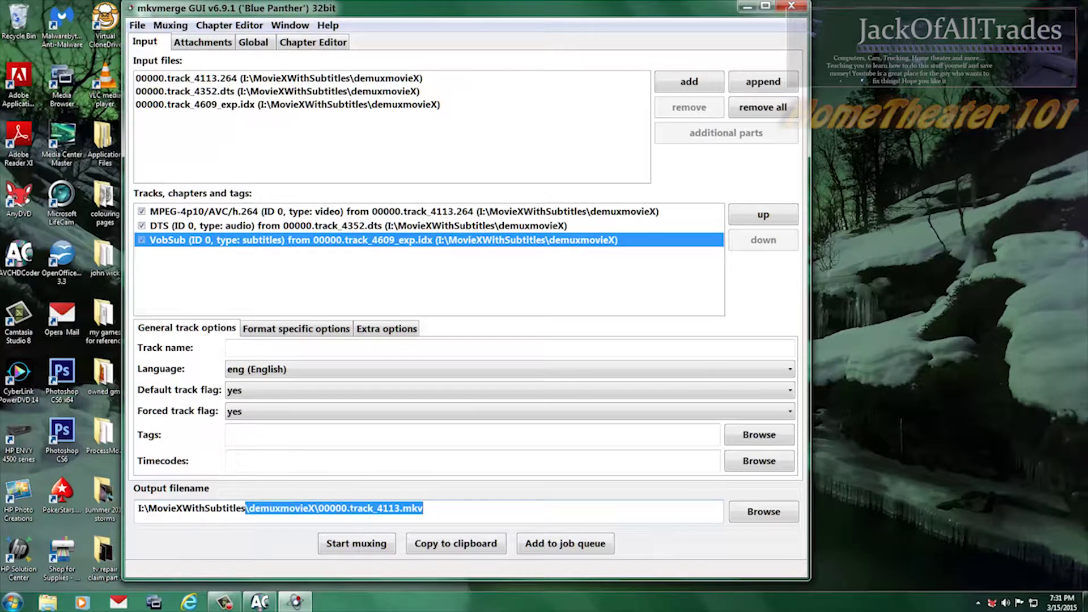
{"action": "left_click", "coordinate": [400, 508]}
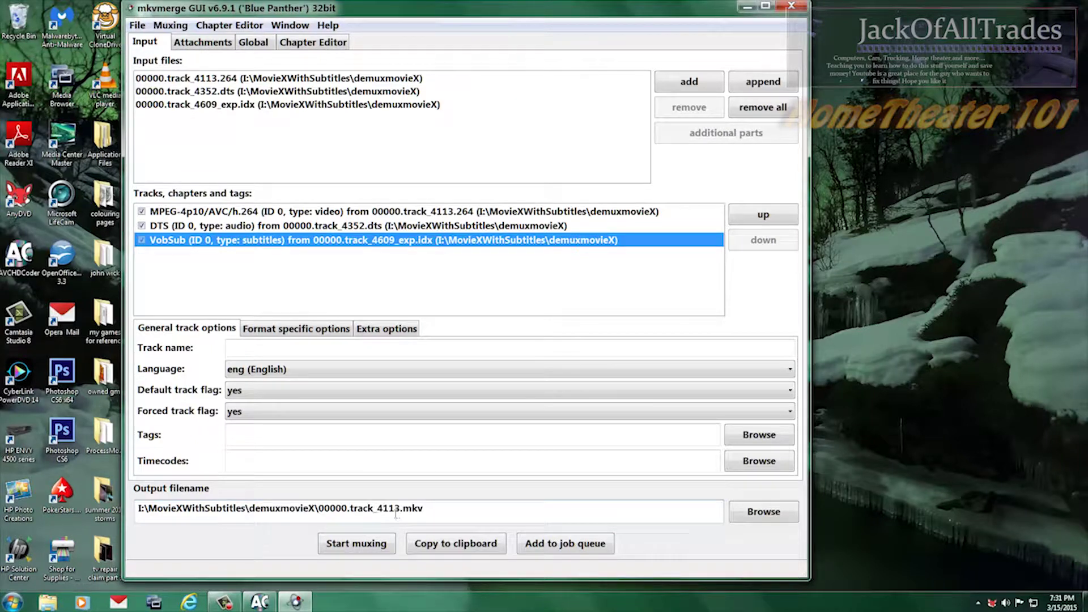
{"action": "key", "text": "BackSpace"}
{"action": "key", "text": "BackSpace"}
{"action": "key", "text": "BackSpace"}
{"action": "key", "text": "BackSpace"}
{"action": "key", "text": "BackSpace"}
{"action": "key", "text": "BackSpace"}
{"action": "key", "text": "BackSpace"}
{"action": "key", "text": "BackSpace"}
{"action": "key", "text": "BackSpace"}
{"action": "key", "text": "BackSpace"}
{"action": "key", "text": "BackSpace"}
{"action": "key", "text": "BackSpace"}
{"action": "key", "text": "BackSpace"}
{"action": "key", "text": "BackSpace"}
{"action": "key", "text": "BackSpace"}
{"action": "key", "text": "BackSpace"}
{"action": "type", "text": "moviexwithsub"}
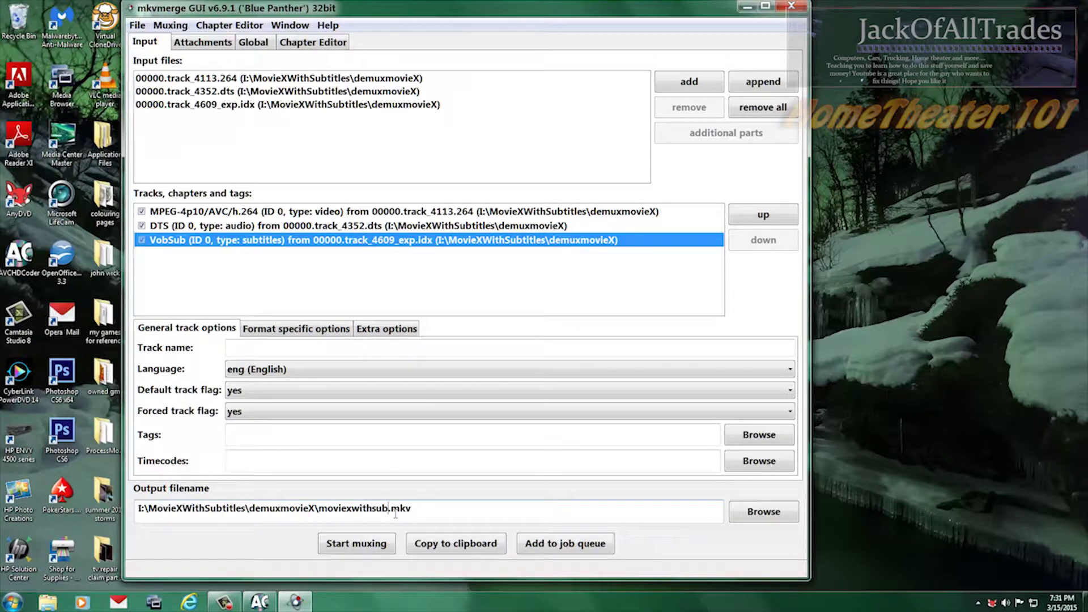
{"action": "type", "text": "s"}
Mux the video, DTS and VobSub tracks into moviexwithsubs.mkv and acknowledge the finished report.
{"action": "left_click", "coordinate": [370, 546]}
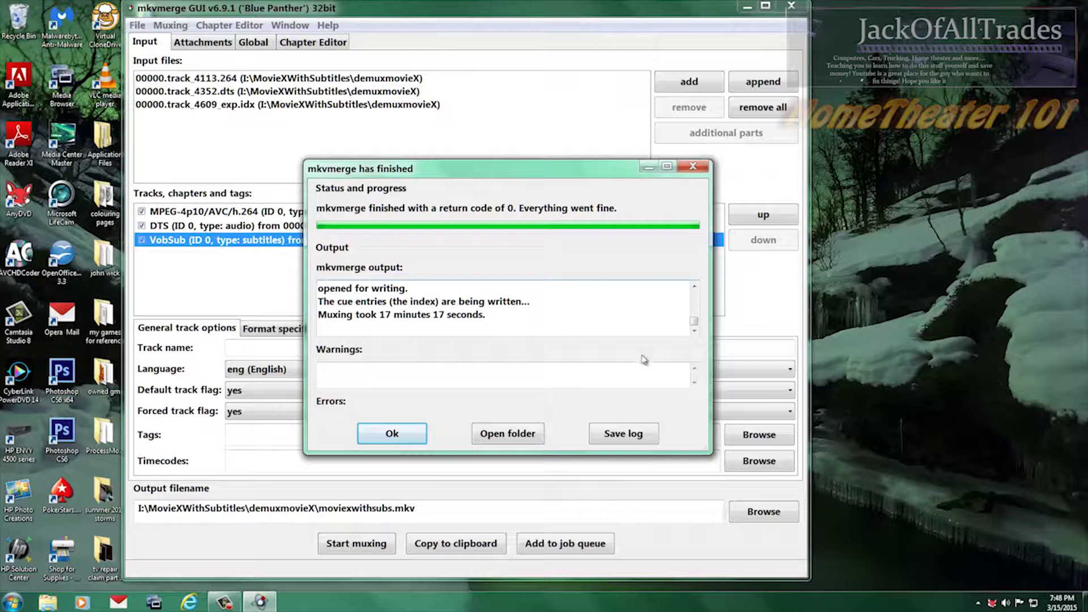
{"action": "left_click", "coordinate": [392, 436]}
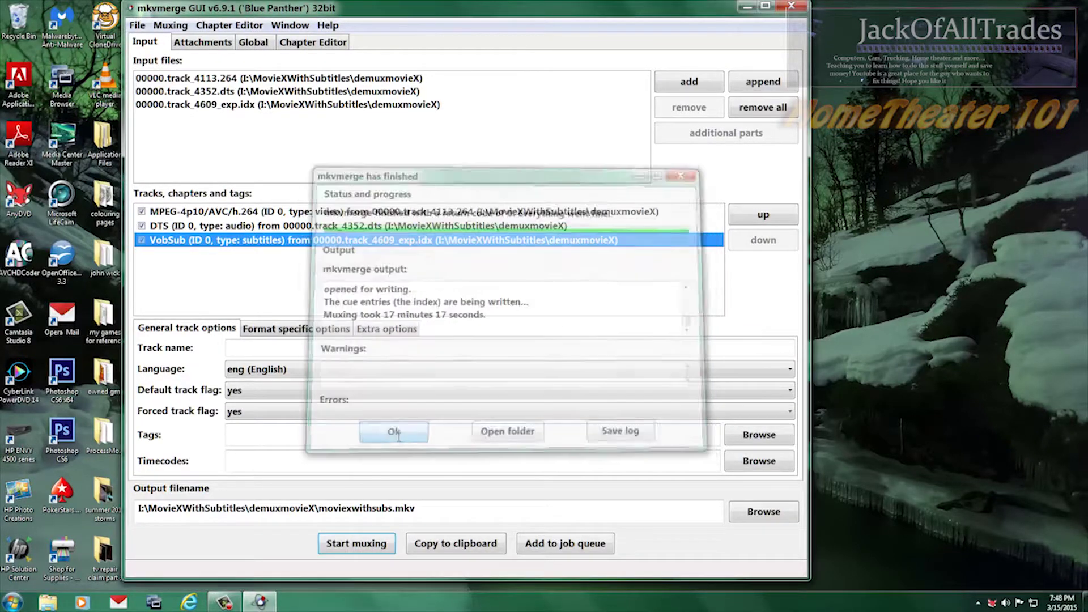
Close mkvmerge, start MPC-HC and select moviexwithsubs.mkv from the demuxmovieX folder via Quick Open.
{"action": "left_click", "coordinate": [791, 6]}
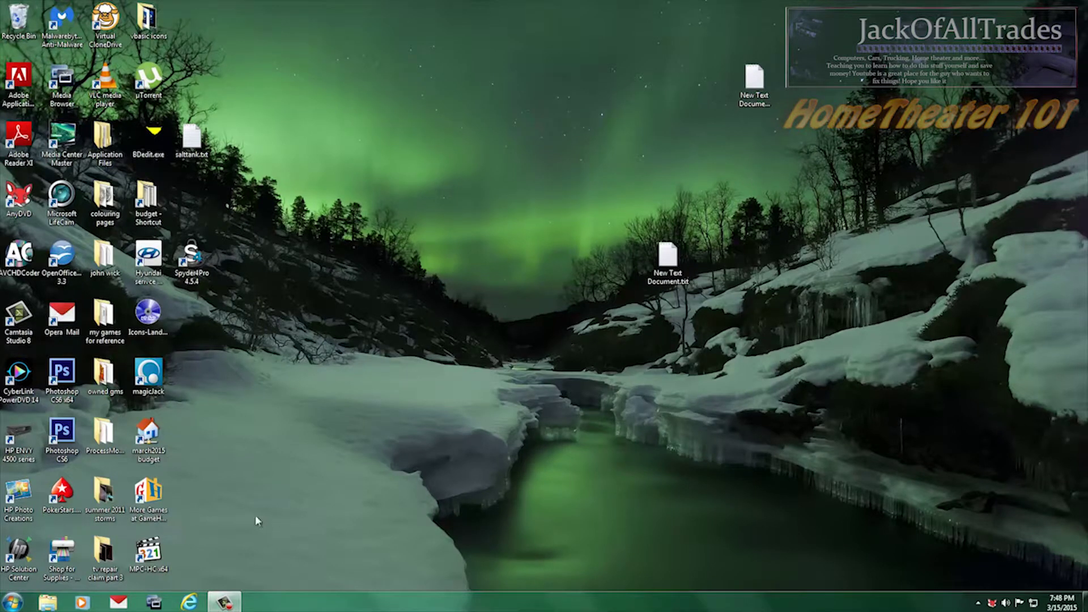
{"action": "left_click", "coordinate": [160, 545]}
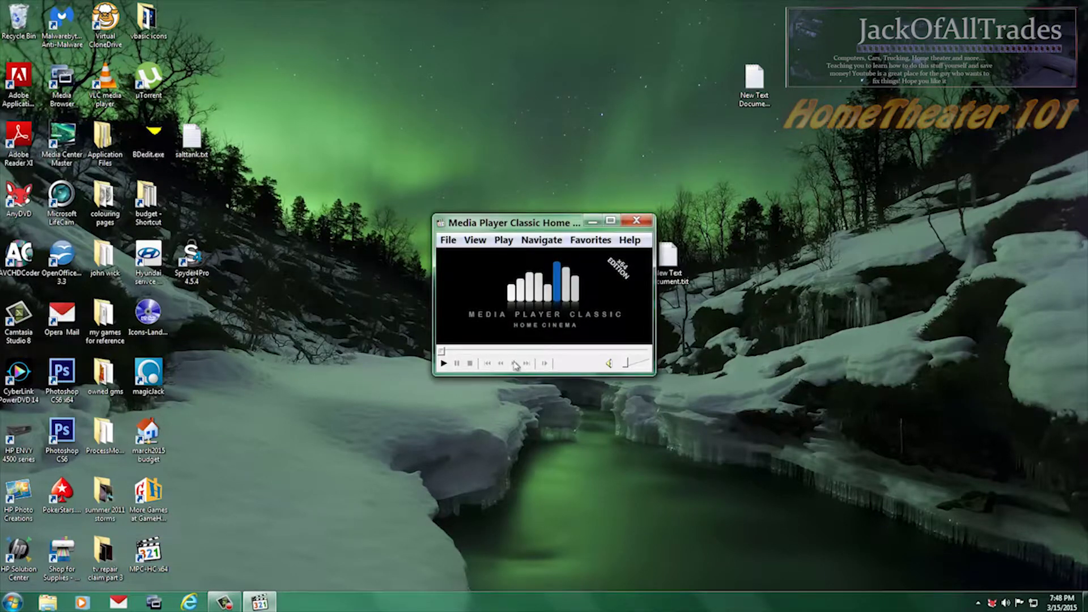
{"action": "left_click", "coordinate": [448, 241]}
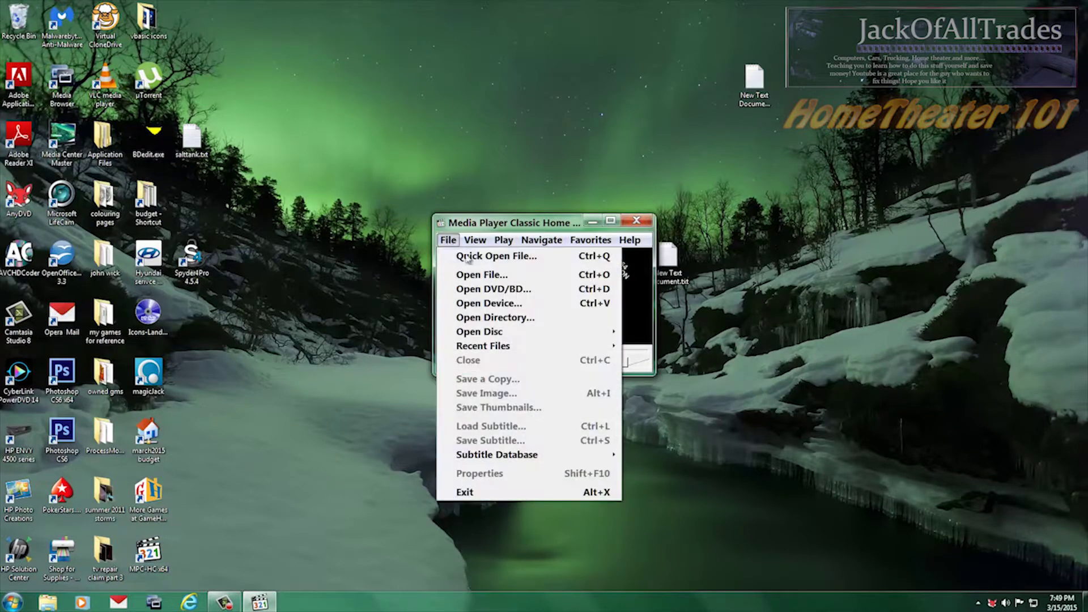
{"action": "left_click", "coordinate": [480, 256]}
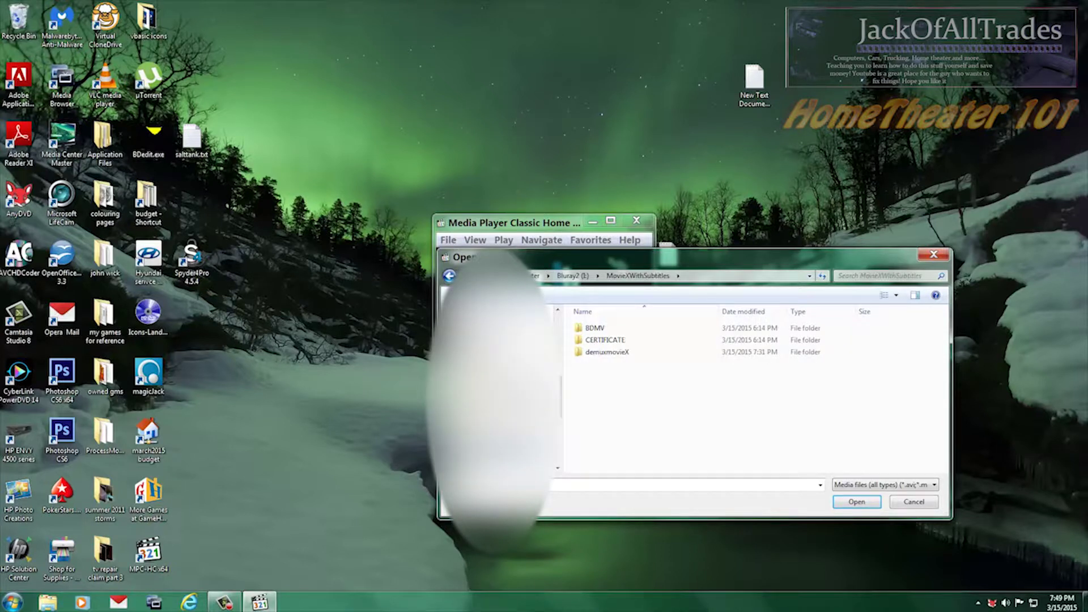
{"action": "double_click", "coordinate": [595, 354]}
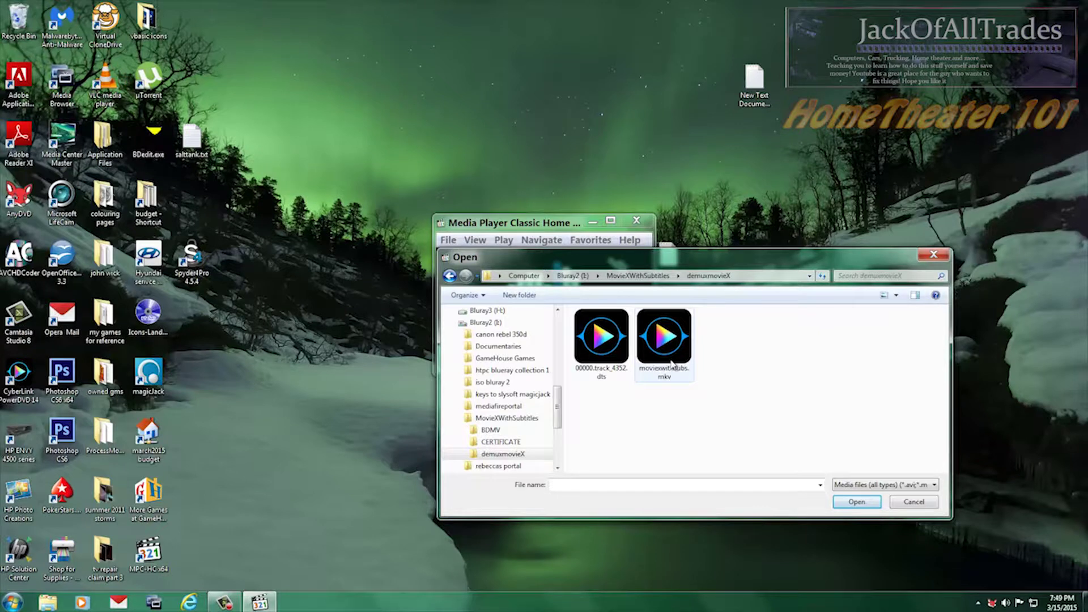
{"action": "left_click", "coordinate": [673, 365]}
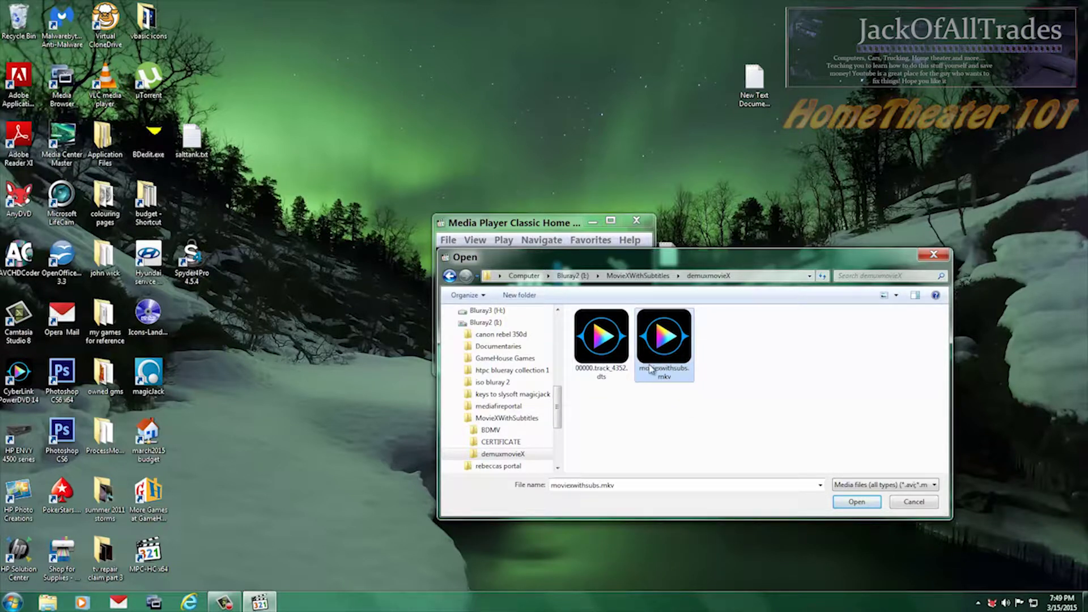
{"action": "right_click", "coordinate": [665, 355]}
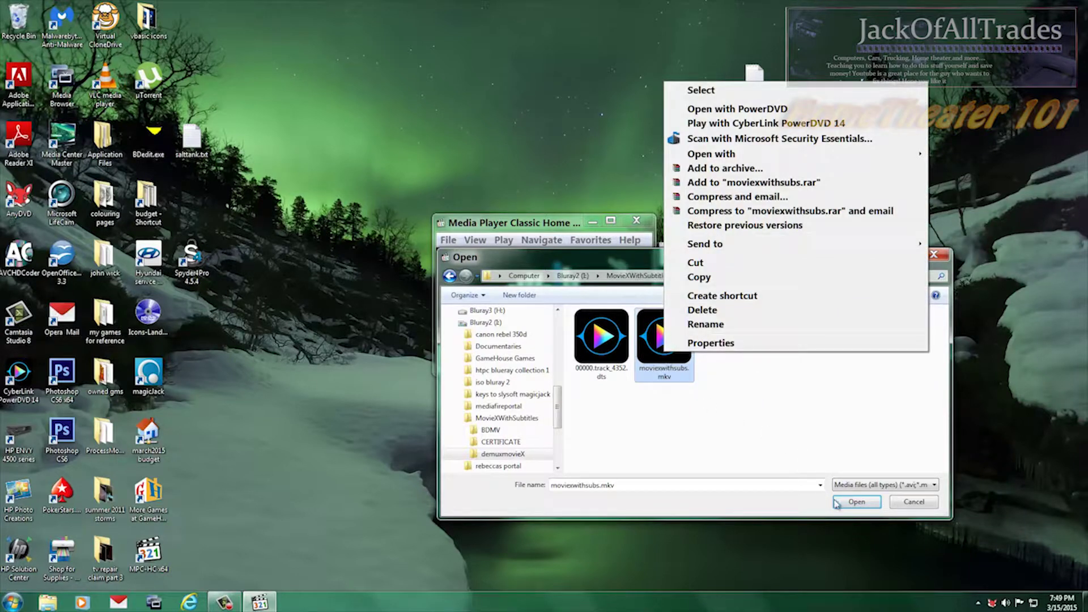
Load moviexwithsubs.mkv and seek playback to about 00:20:01.
{"action": "left_click", "coordinate": [854, 503]}
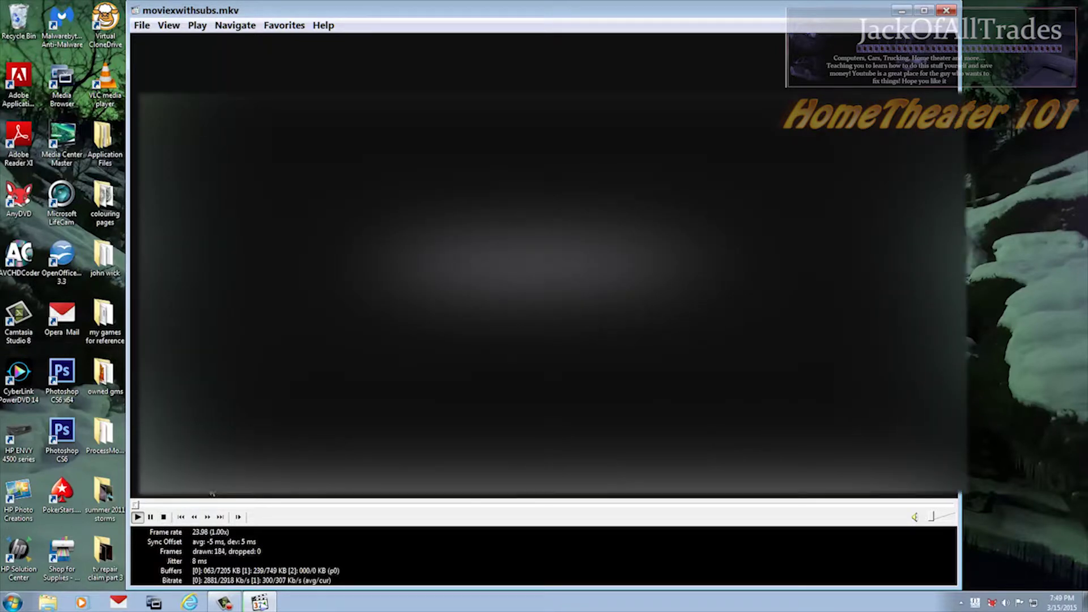
{"action": "left_click", "coordinate": [256, 506]}
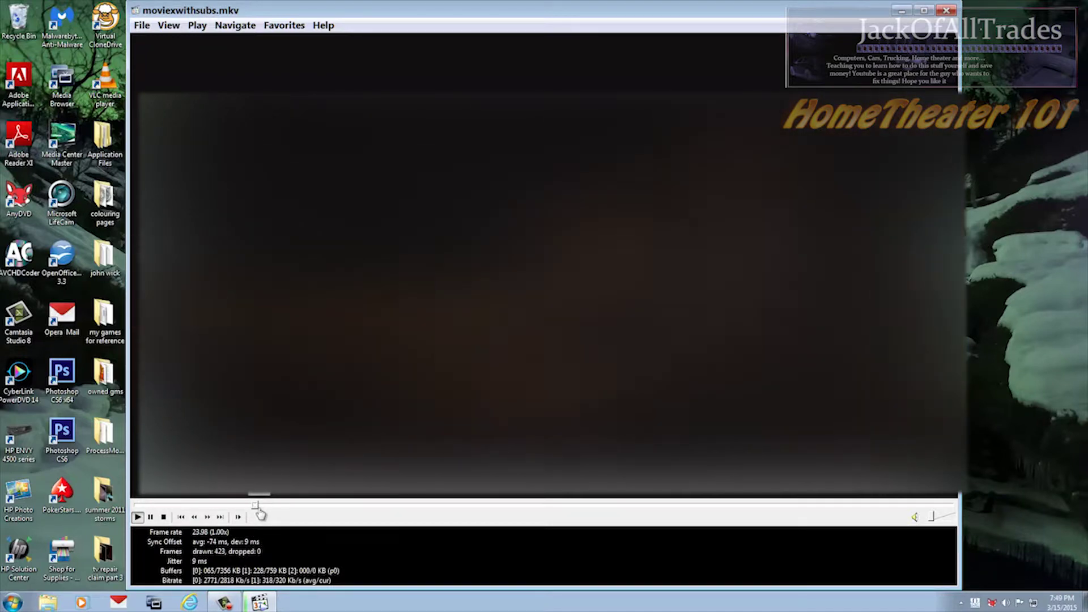
{"action": "left_click", "coordinate": [257, 508]}
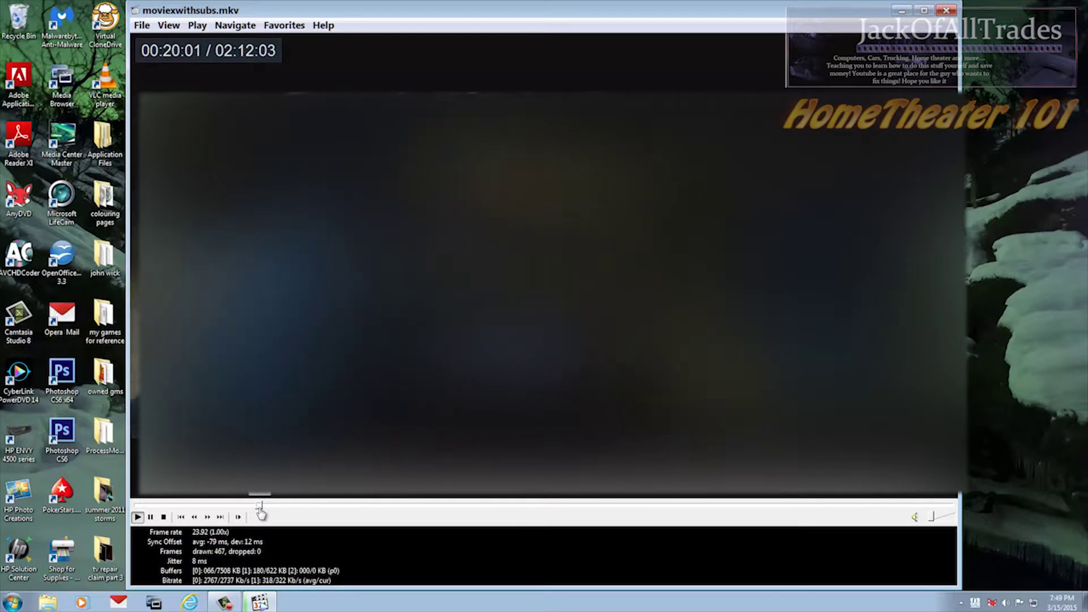
Seek back to about 00:19:12 and let the movie play on.
{"action": "left_click", "coordinate": [255, 507]}
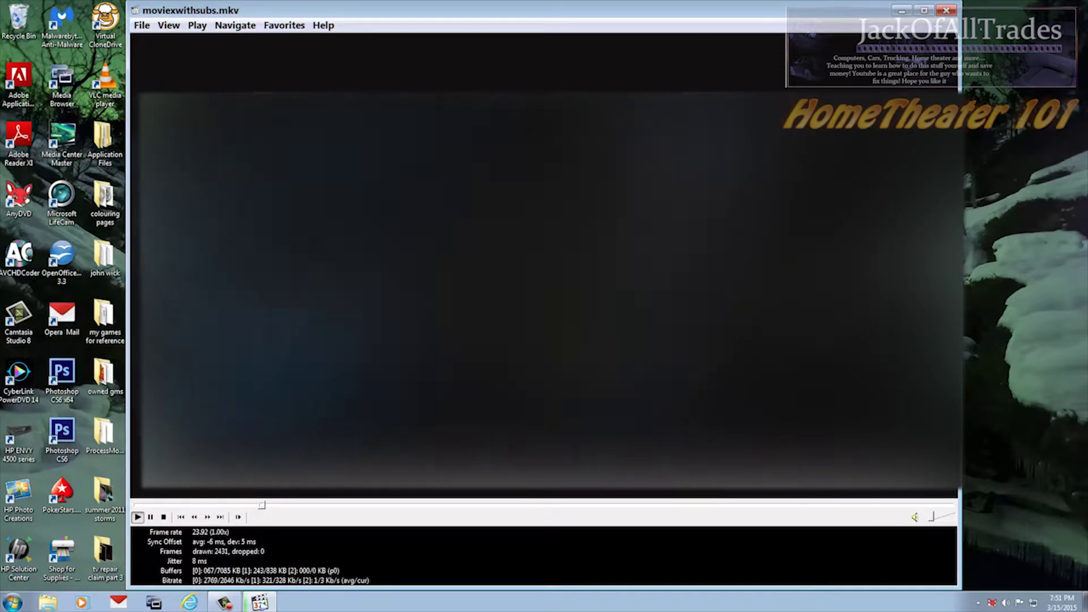
Rewind moviexwithsubs.mkv to the start and pause it on the Sony logo.
{"action": "right_click", "coordinate": [765, 195]}
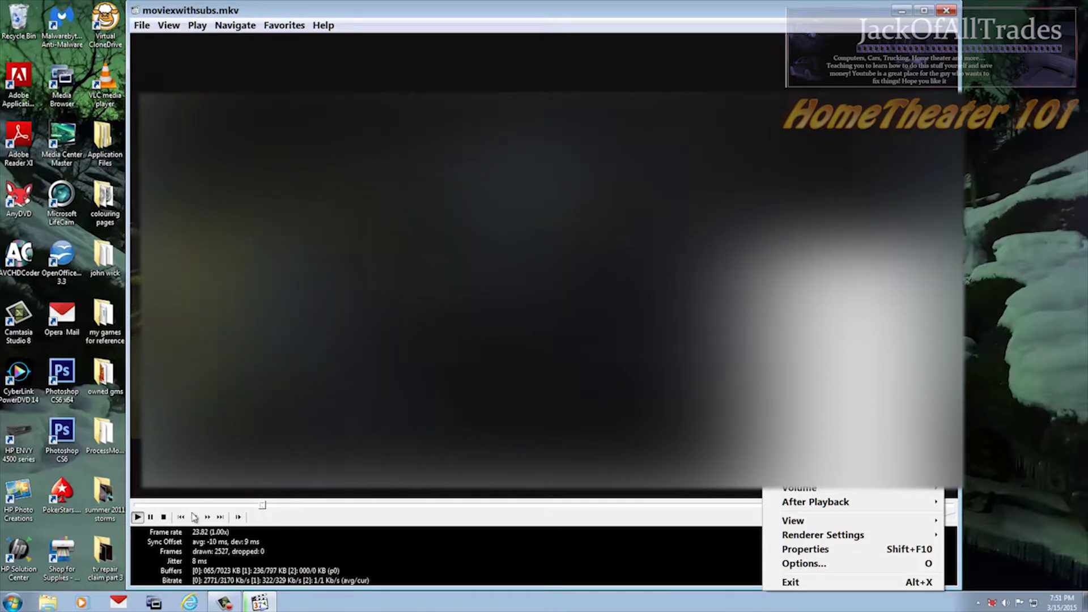
{"action": "left_click", "coordinate": [138, 507]}
{"action": "left_click", "coordinate": [135, 505]}
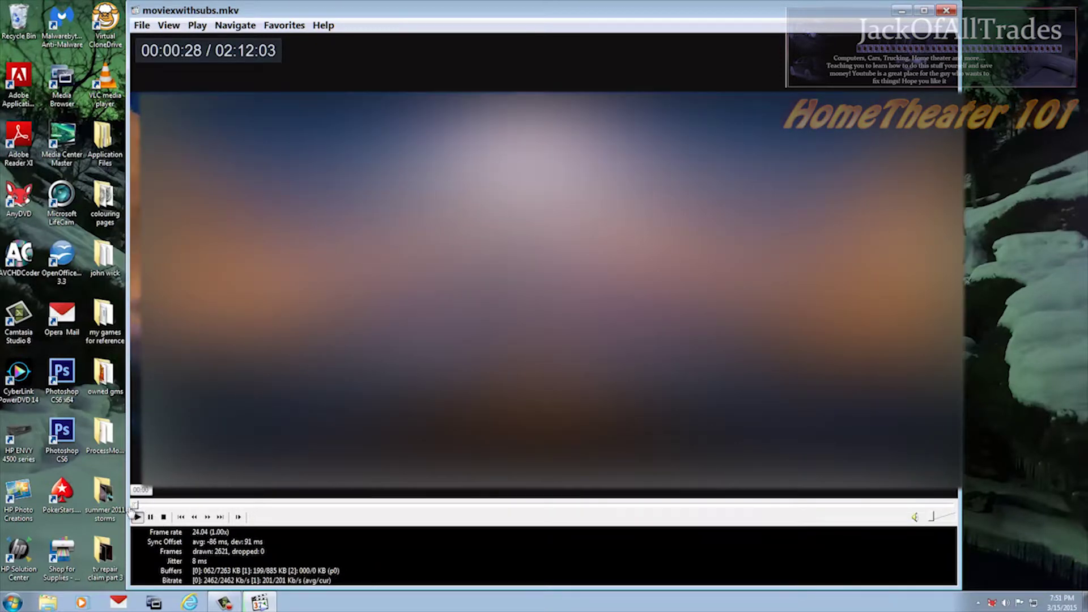
{"action": "left_click", "coordinate": [134, 505]}
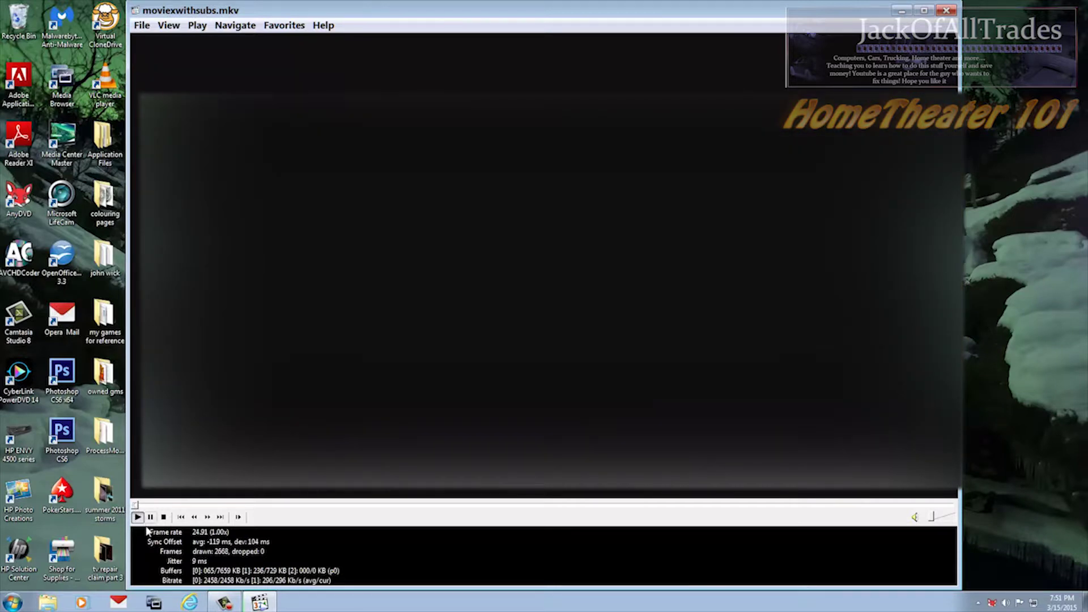
{"action": "left_click", "coordinate": [150, 517]}
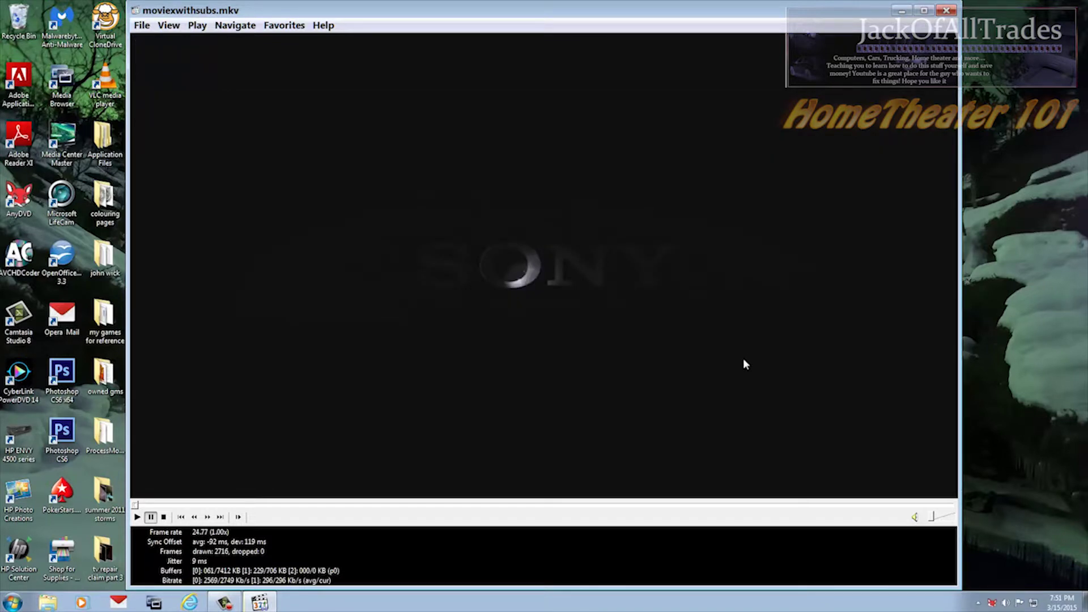
{"action": "right_click", "coordinate": [795, 327]}
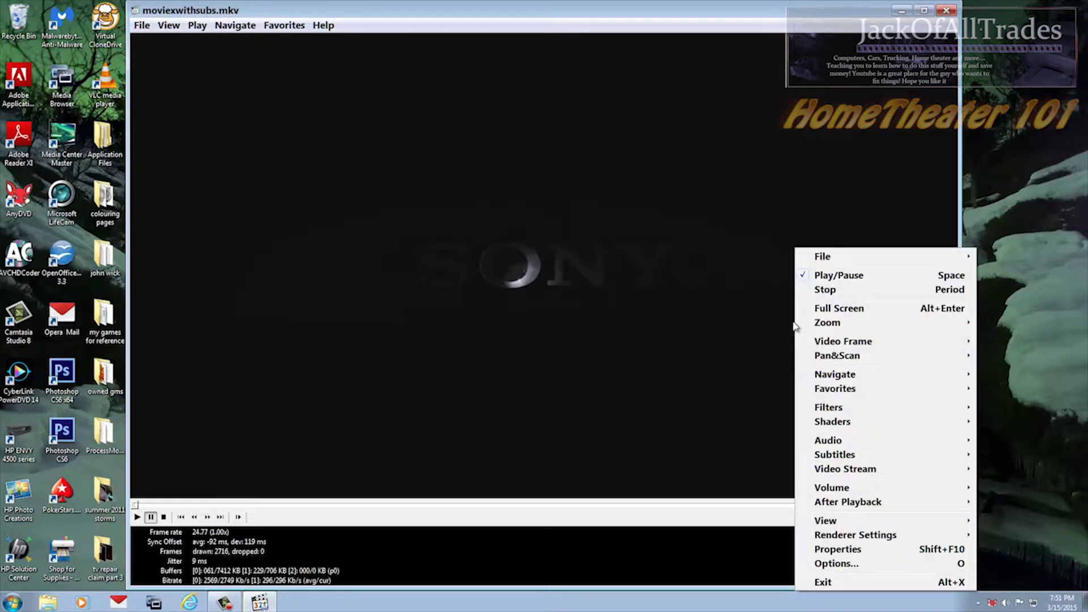
{"action": "mouse_move", "coordinate": [853, 455]}
{"action": "mouse_move", "coordinate": [899, 408]}
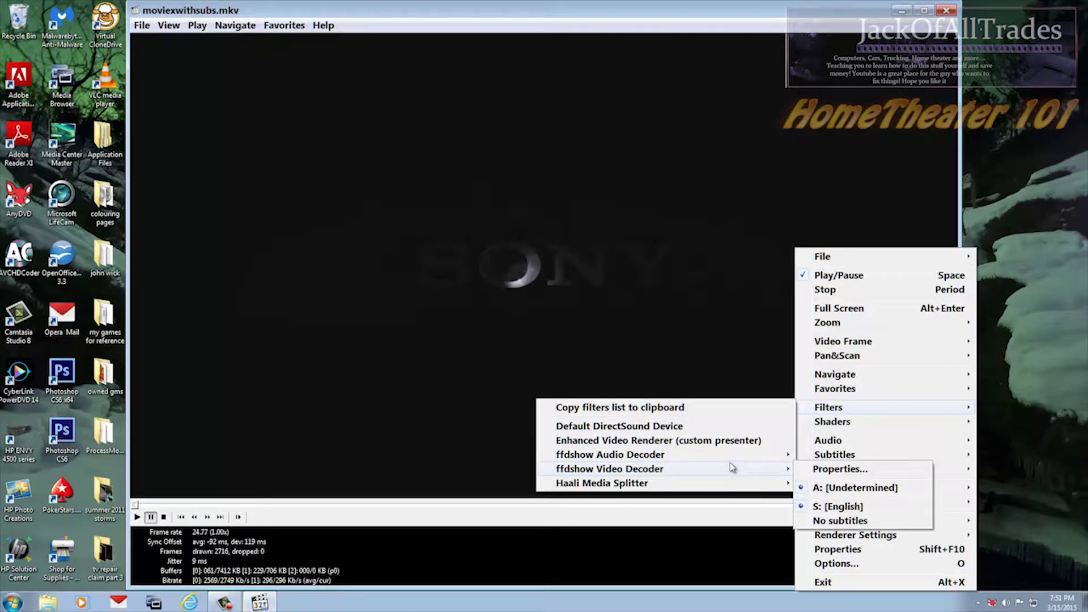
{"action": "mouse_move", "coordinate": [733, 464]}
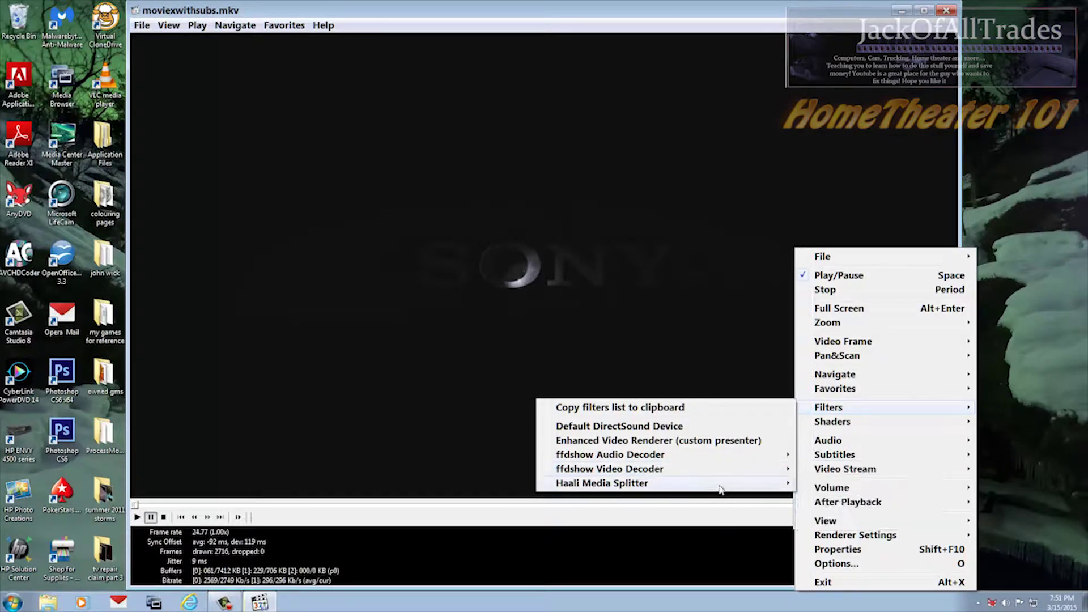
{"action": "mouse_move", "coordinate": [720, 490]}
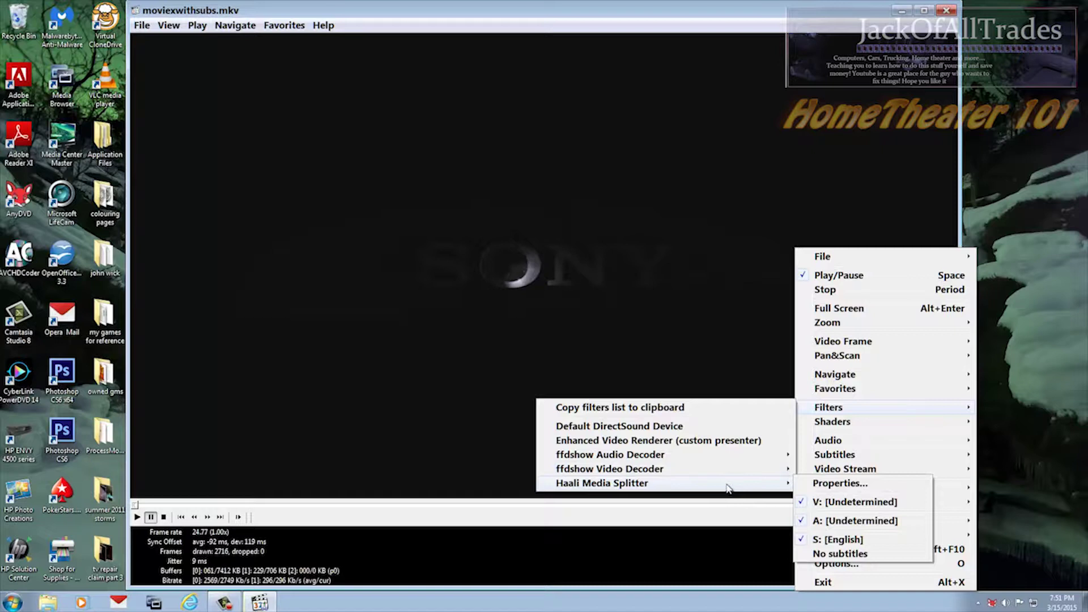
{"action": "left_click", "coordinate": [701, 308]}
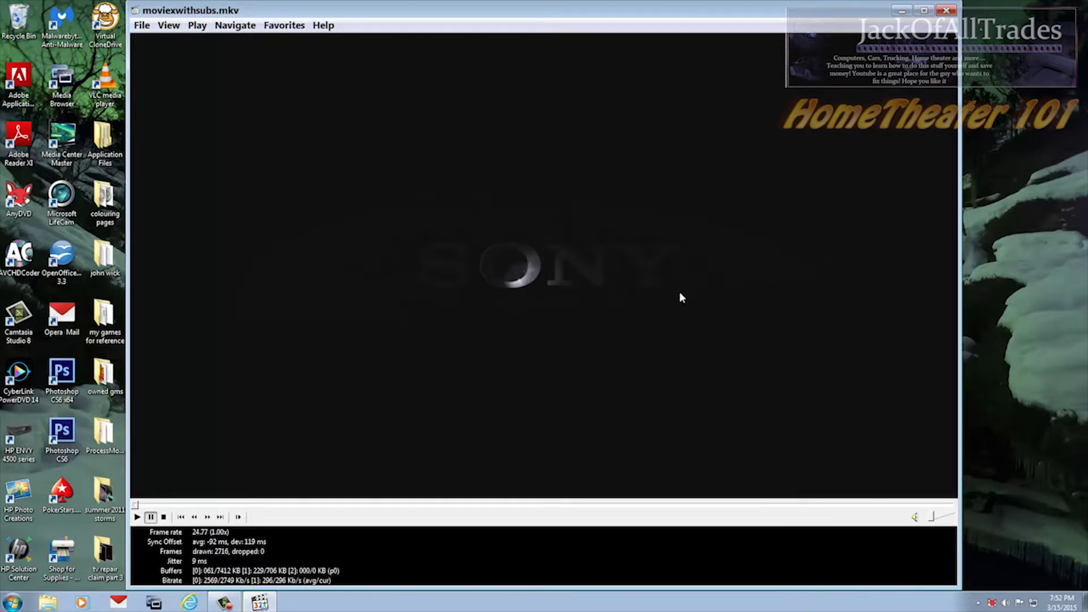
Keep 'Prefer forced and/or default subtitles tracks' enabled in the subtitle options and apply them.
{"action": "right_click", "coordinate": [621, 297]}
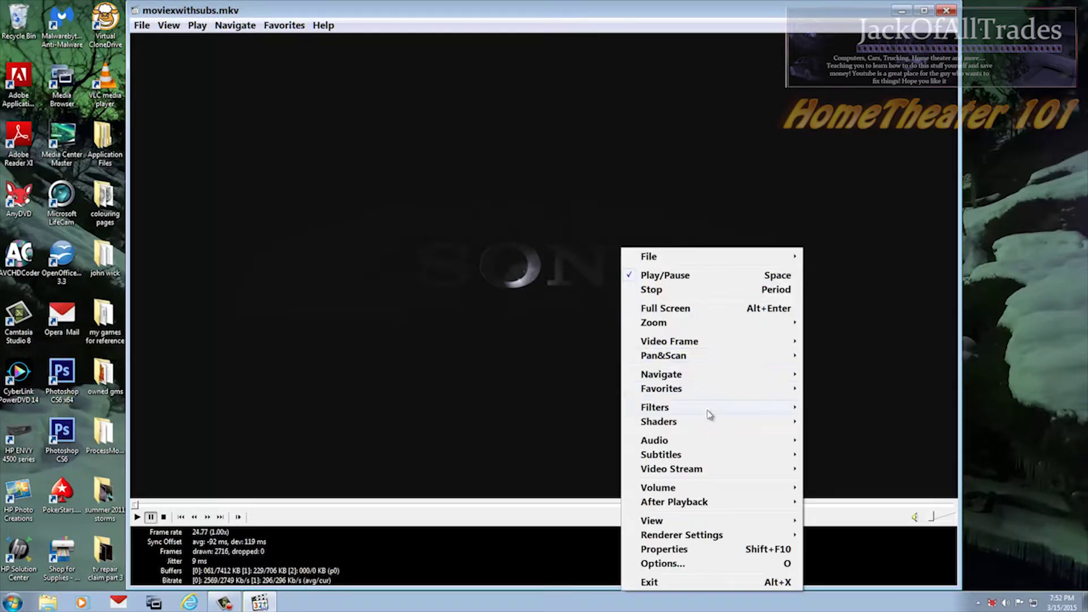
{"action": "left_click", "coordinate": [691, 565]}
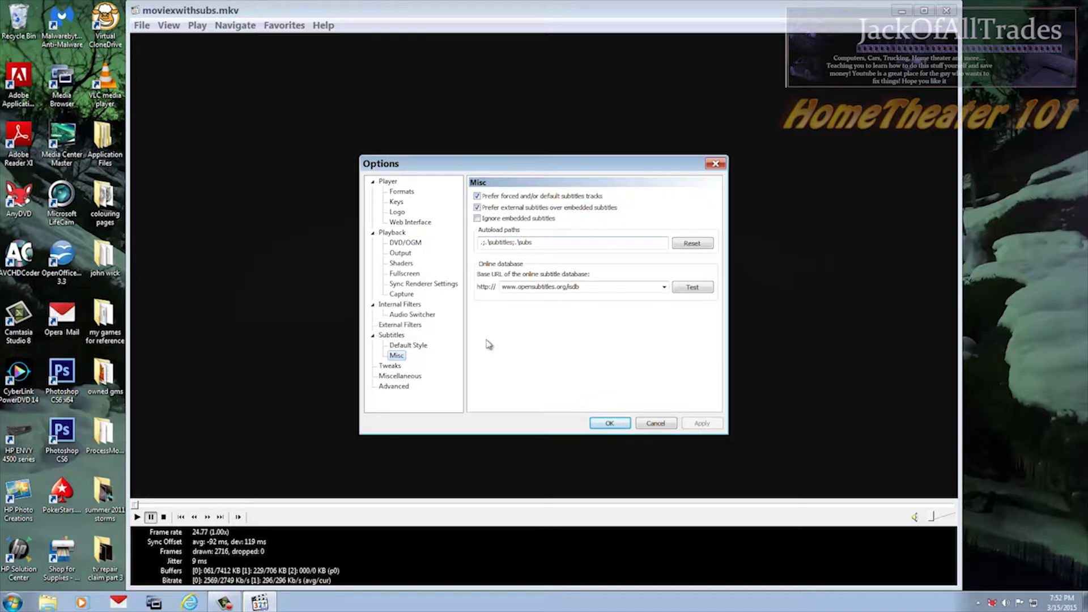
{"action": "left_click", "coordinate": [607, 425]}
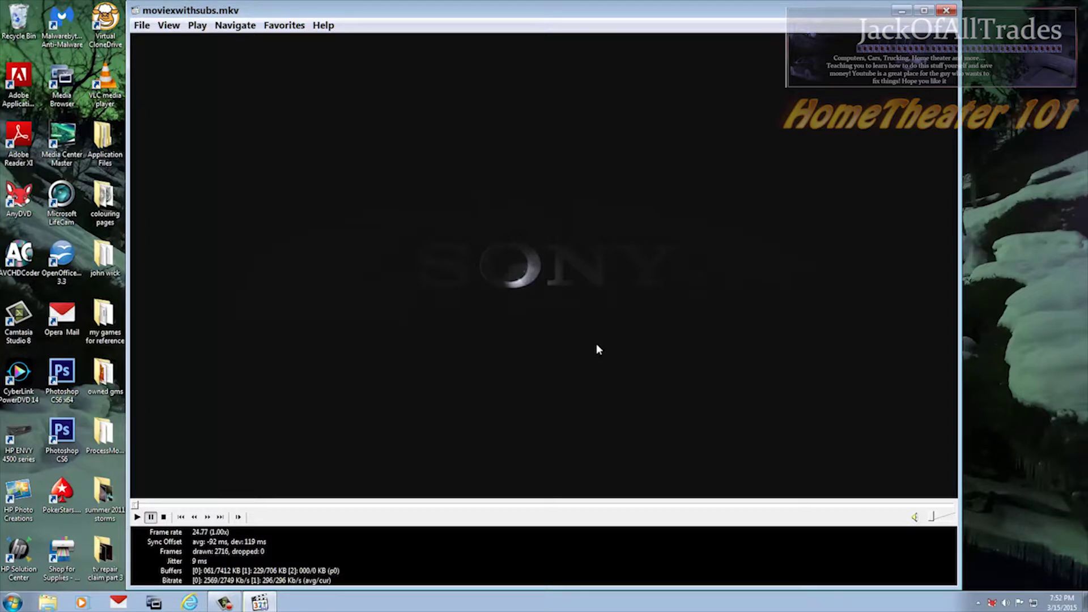
Confirm the English subtitle track S: [English] is enabled, then close MPC-HC.
{"action": "right_click", "coordinate": [754, 359]}
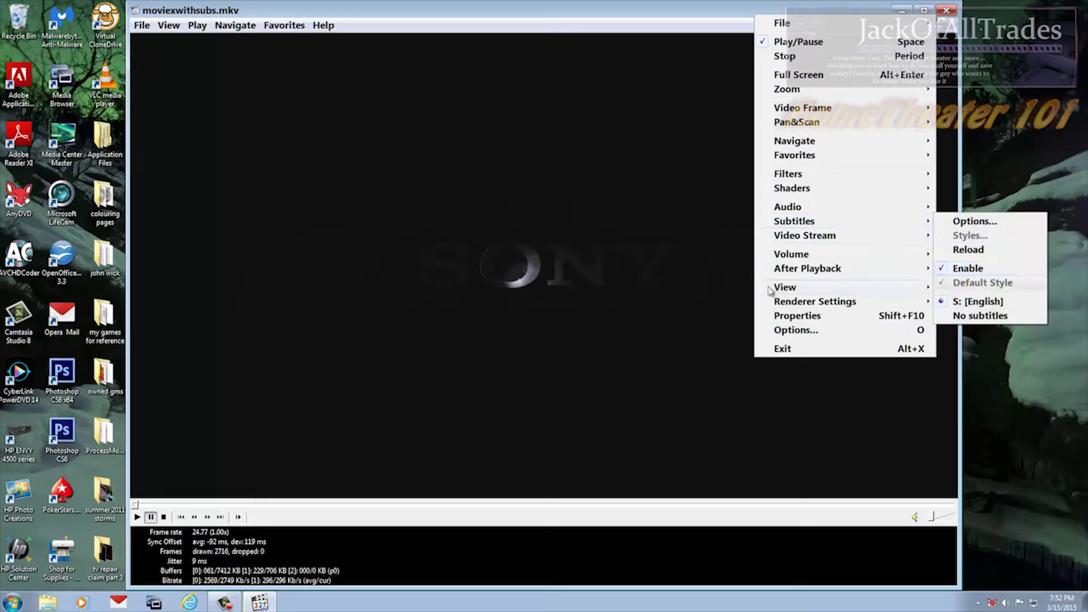
{"action": "left_click", "coordinate": [632, 334]}
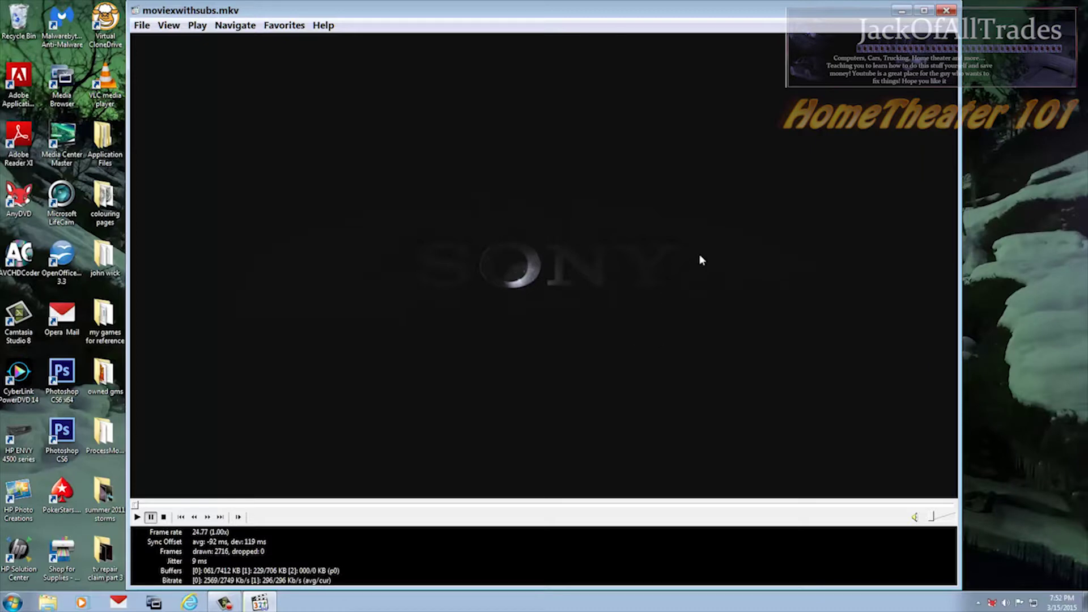
{"action": "left_click", "coordinate": [946, 10]}
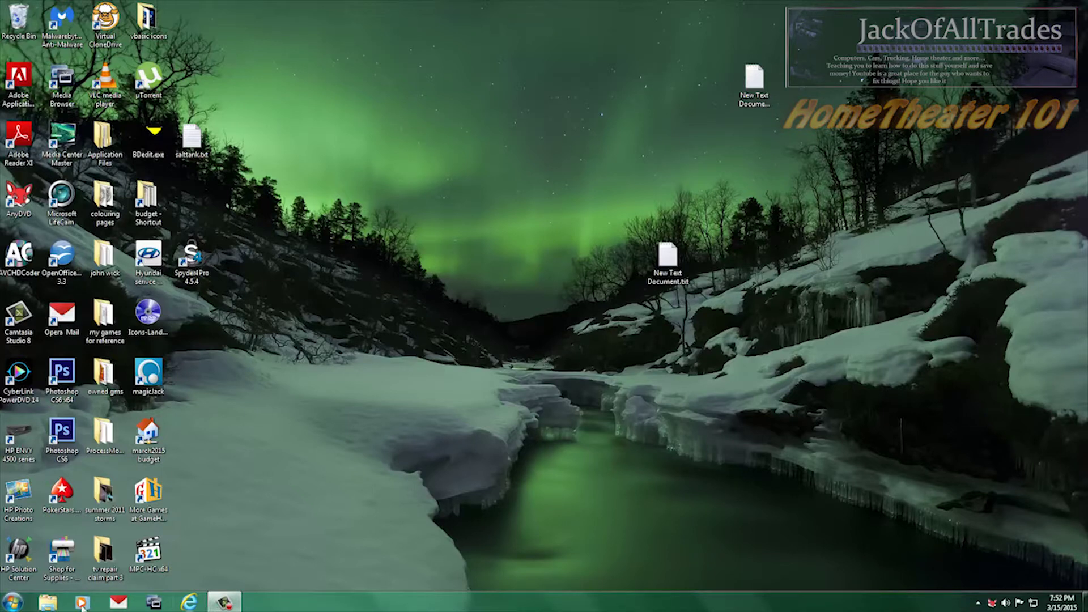
Open Explorer and browse to Bluray2 (I:) > MovieXWithSubtitles > demuxmovieX.
{"action": "left_click", "coordinate": [51, 605]}
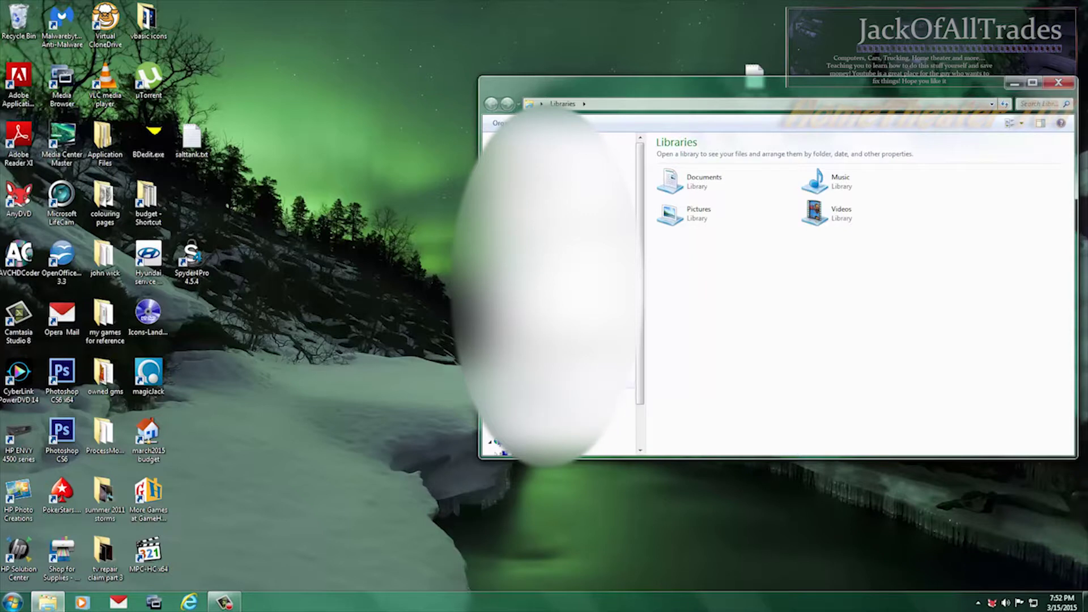
{"action": "left_click", "coordinate": [623, 406]}
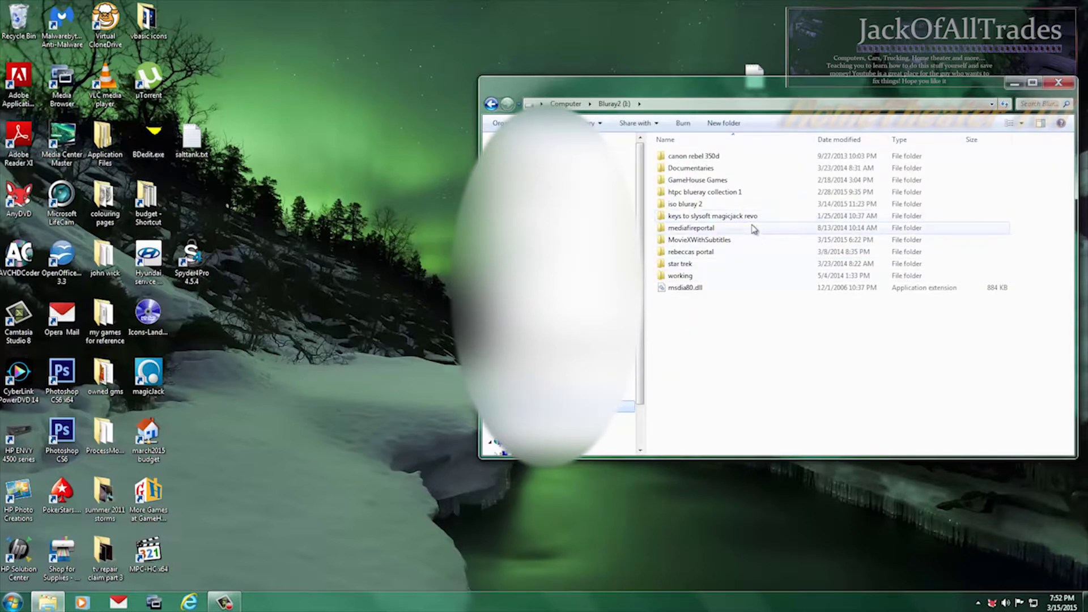
{"action": "left_click", "coordinate": [728, 241]}
{"action": "double_click", "coordinate": [729, 241]}
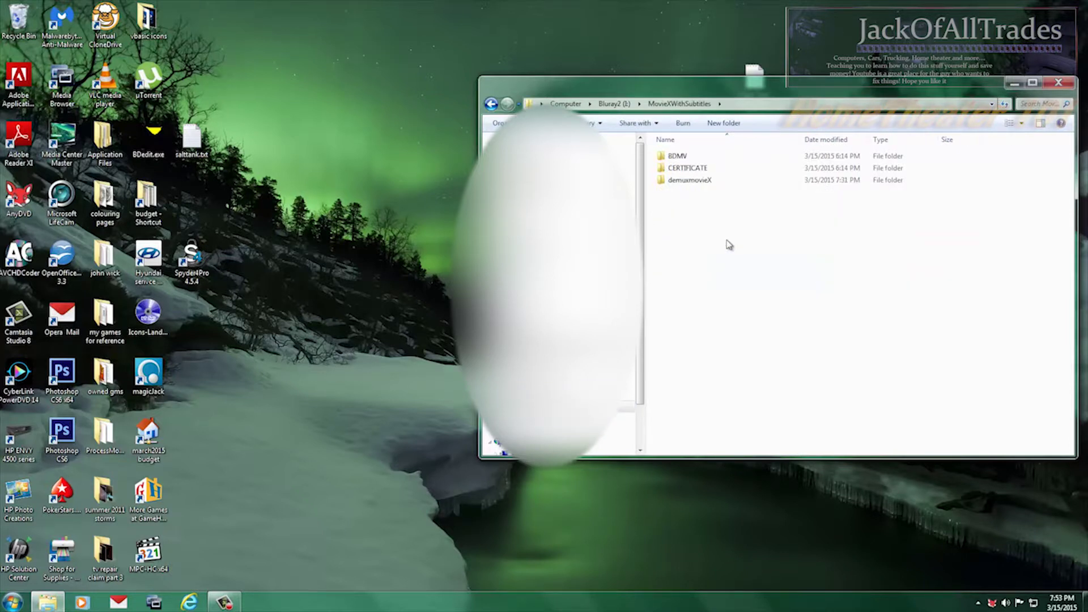
{"action": "double_click", "coordinate": [686, 181]}
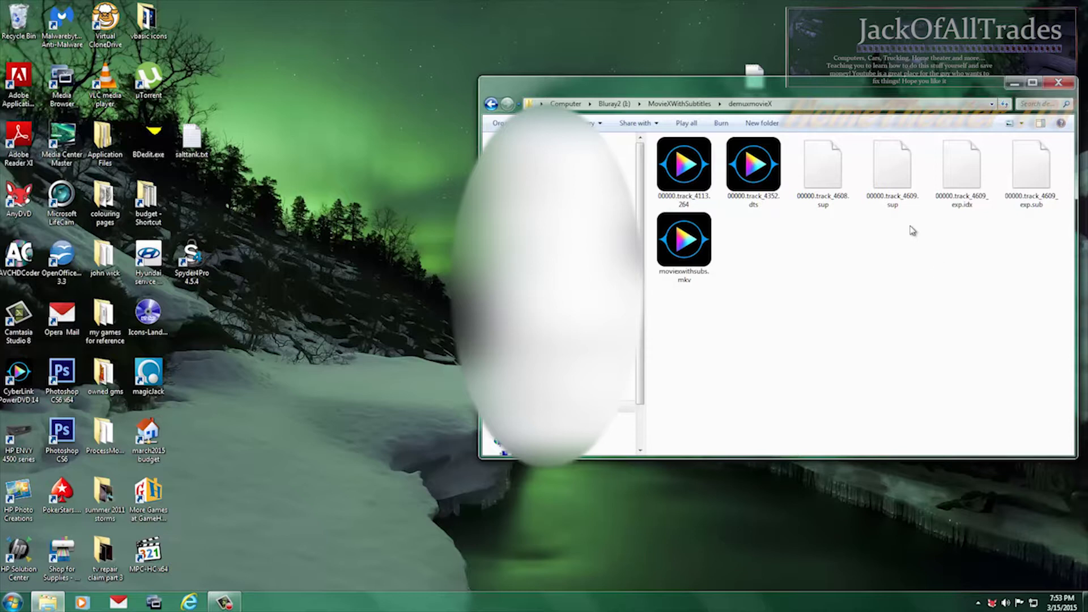
Compare the 00000.track_4608.sup and 00000.track_4609.sup subtitle files and their sizes.
{"action": "left_click", "coordinate": [892, 203]}
{"action": "left_click", "coordinate": [960, 201]}
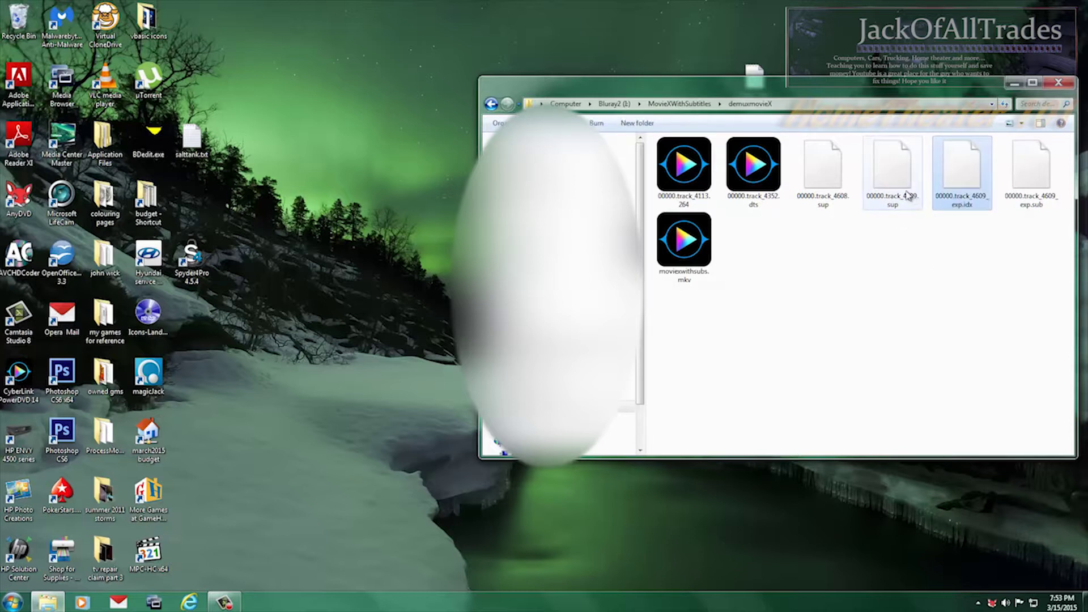
{"action": "left_click", "coordinate": [908, 196]}
{"action": "left_click", "coordinate": [839, 193]}
{"action": "left_click", "coordinate": [882, 192]}
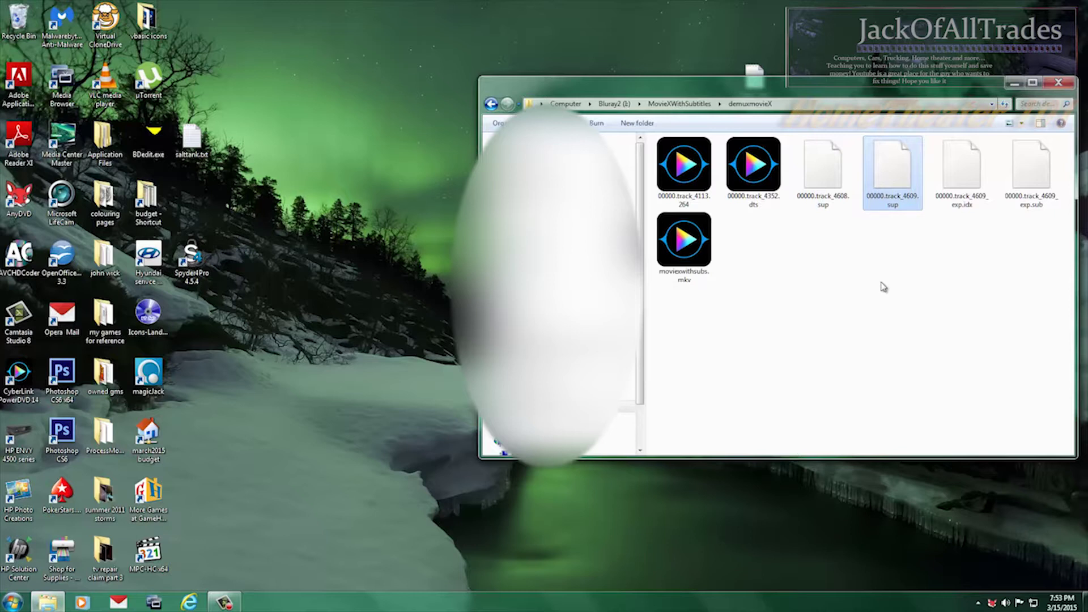
{"action": "left_click", "coordinate": [844, 186]}
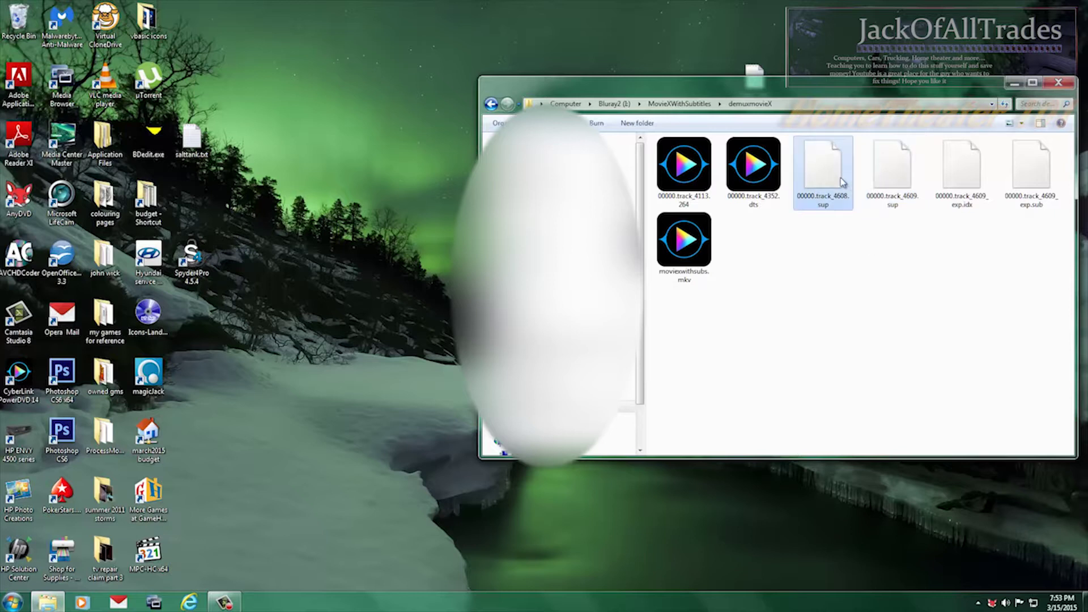
{"action": "mouse_move", "coordinate": [841, 186]}
{"action": "left_click", "coordinate": [879, 180]}
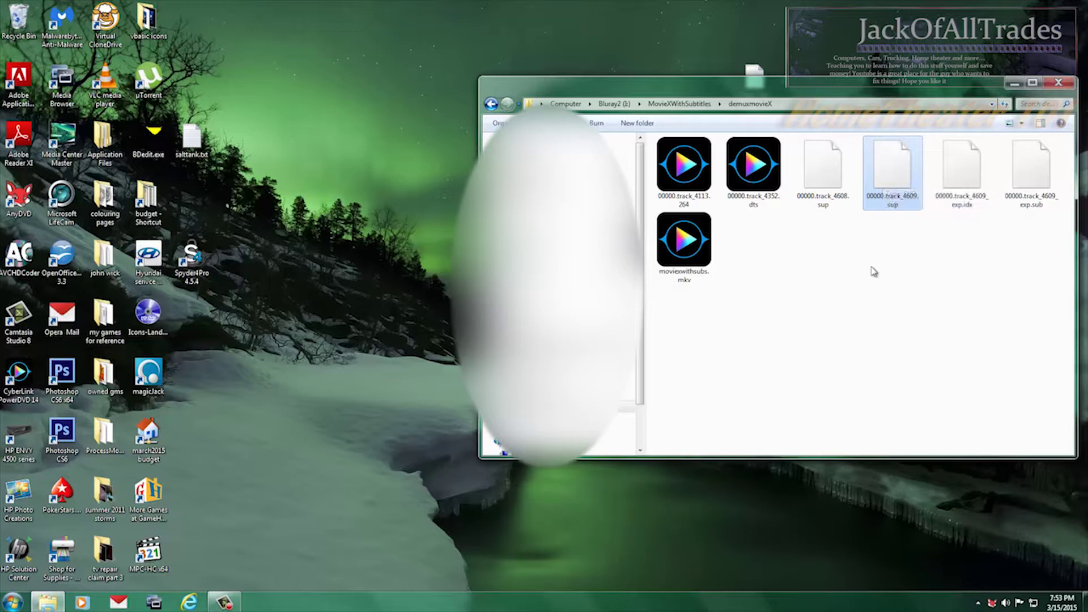
{"action": "left_click", "coordinate": [835, 212]}
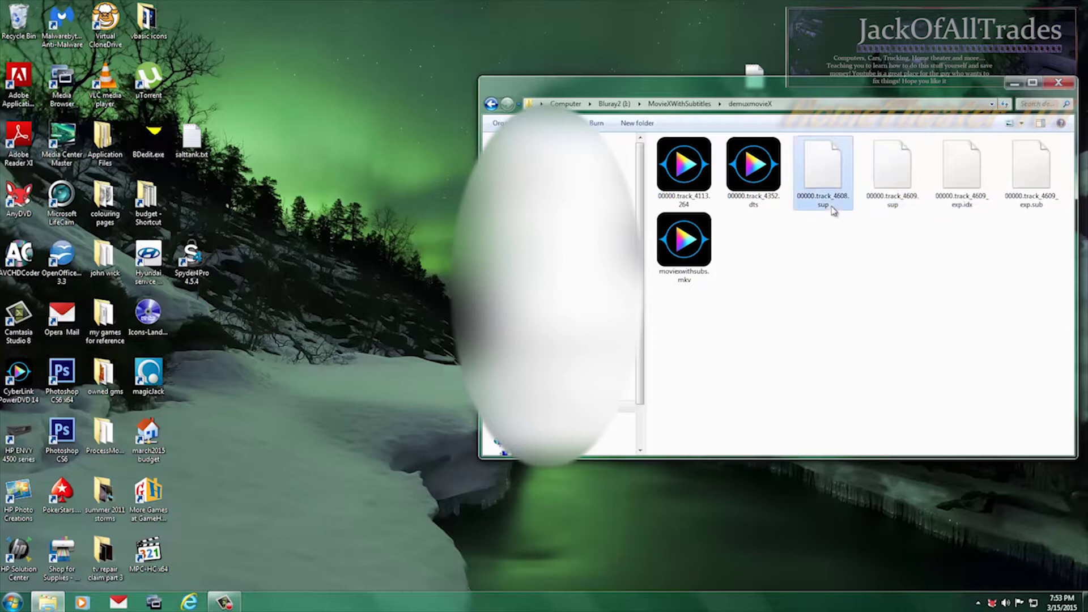
{"action": "left_click", "coordinate": [893, 203]}
{"action": "left_click", "coordinate": [838, 197]}
{"action": "left_click", "coordinate": [896, 179]}
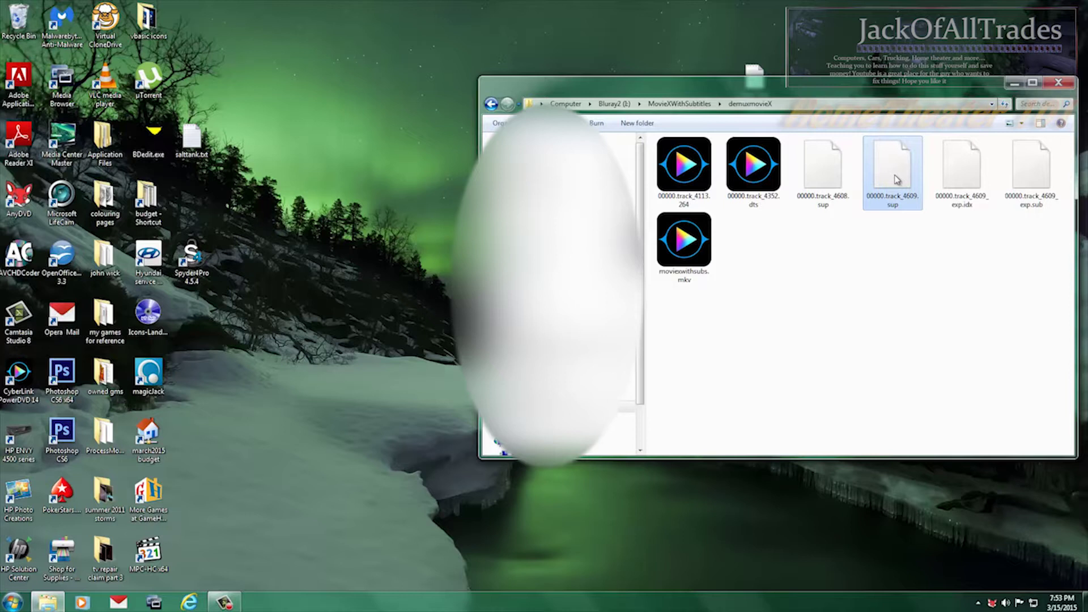
{"action": "left_click", "coordinate": [845, 190]}
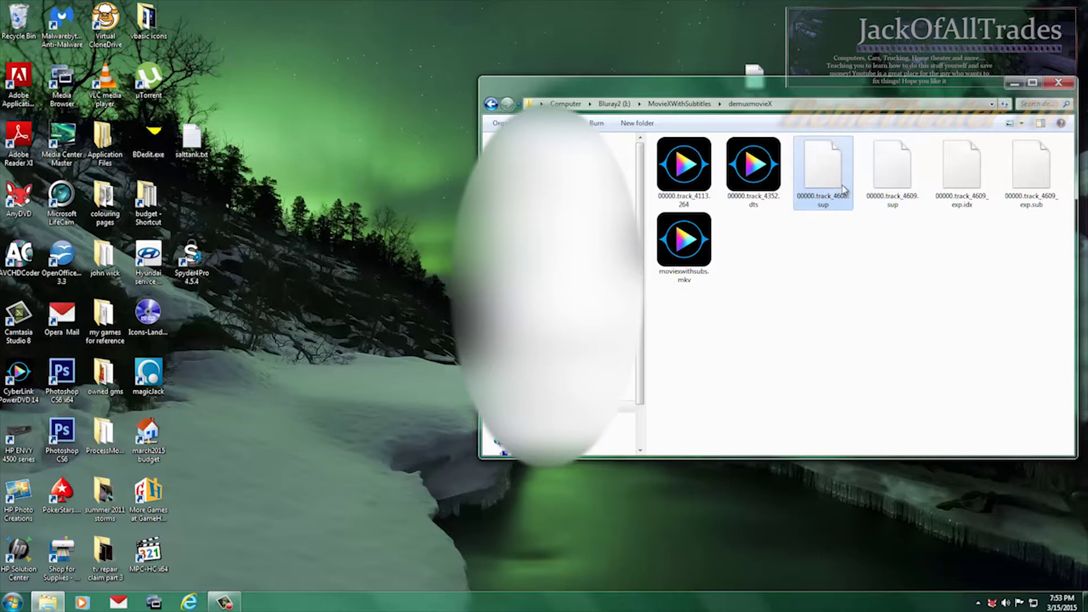
{"action": "left_click", "coordinate": [885, 183]}
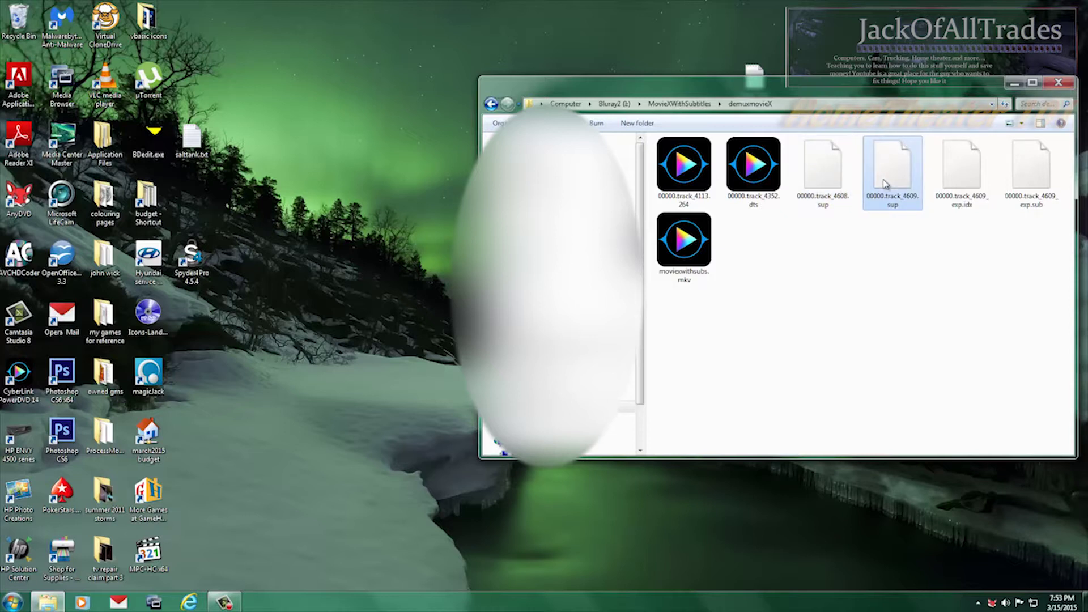
{"action": "left_click", "coordinate": [820, 199]}
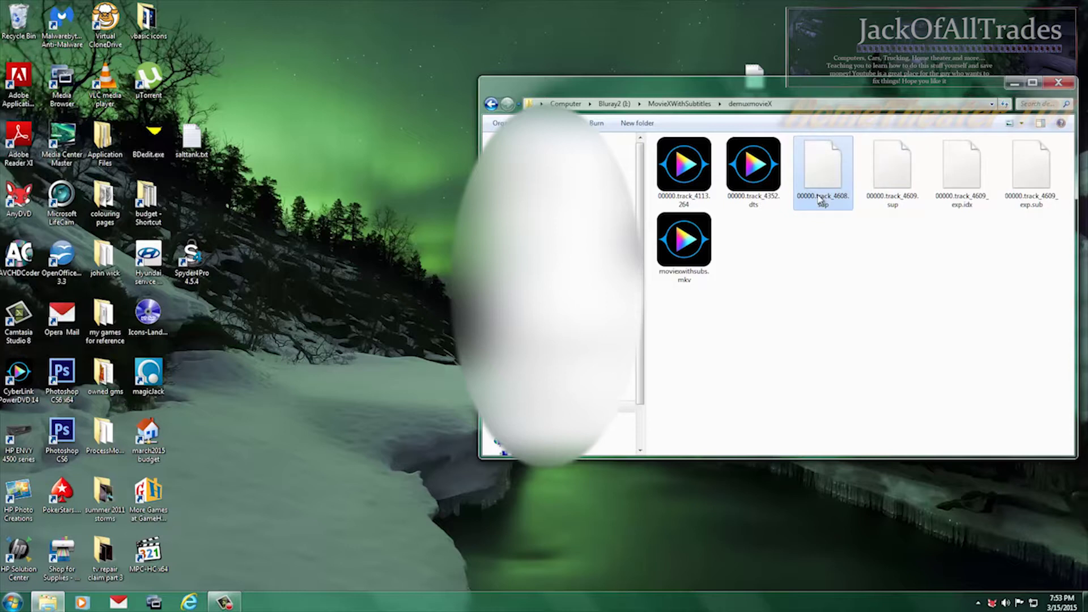
Check the exported 00000.track_4609_exp.idx/.sub files and the finished moviexwithsubs.mkv.
{"action": "left_click", "coordinate": [972, 198]}
{"action": "left_click", "coordinate": [1037, 189]}
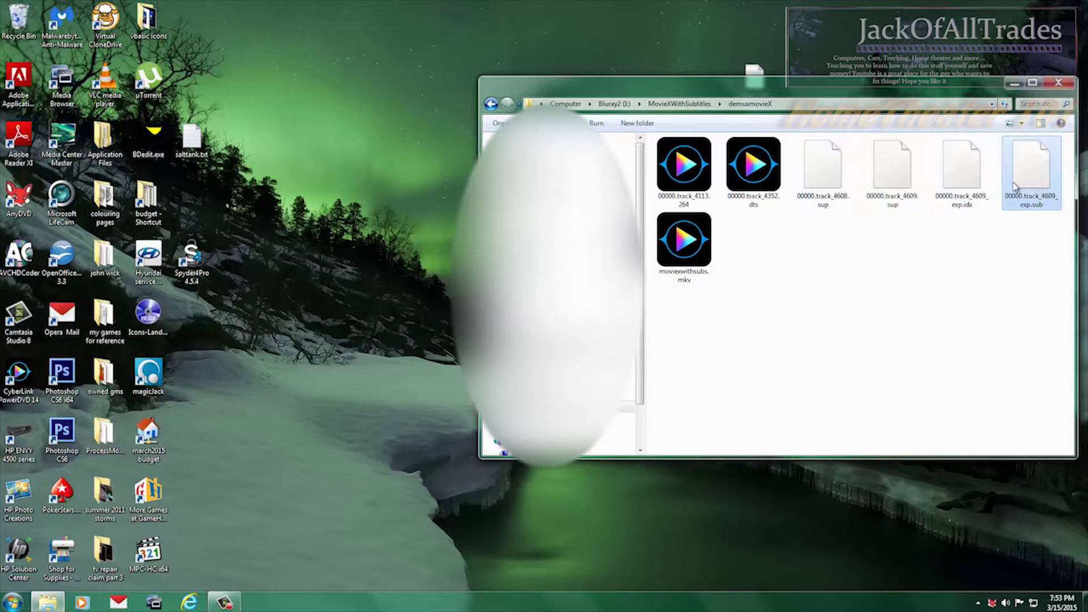
{"action": "left_click", "coordinate": [985, 187]}
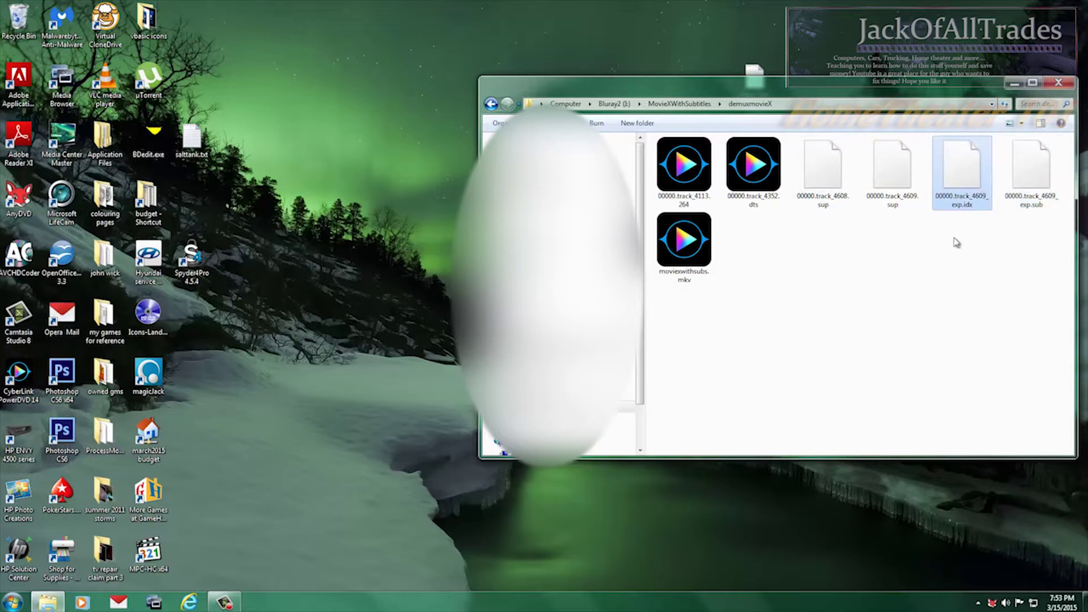
{"action": "left_click", "coordinate": [689, 266]}
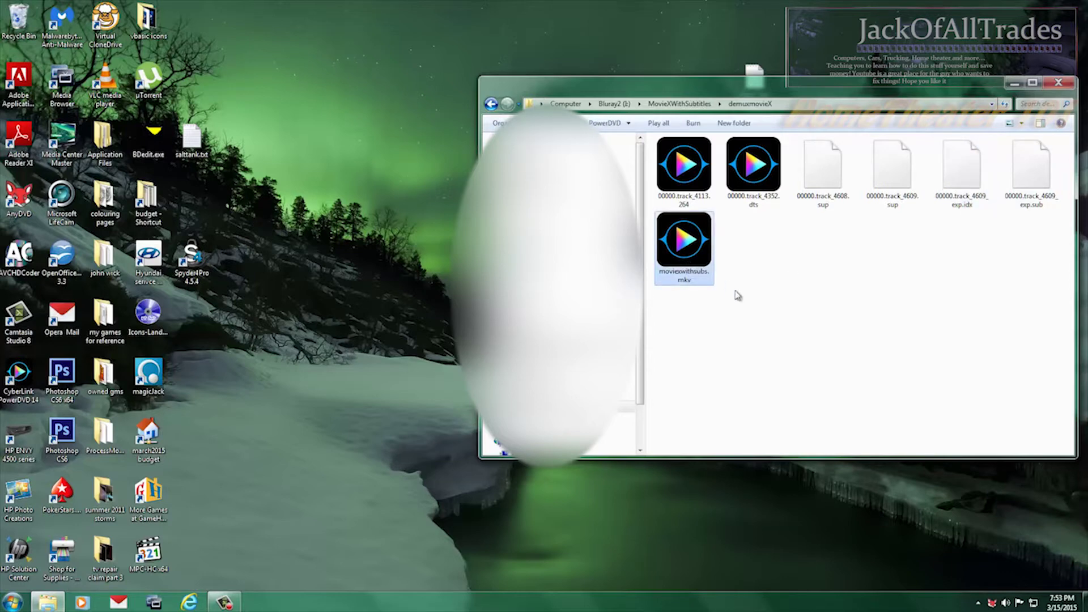
{"action": "right_click", "coordinate": [703, 261]}
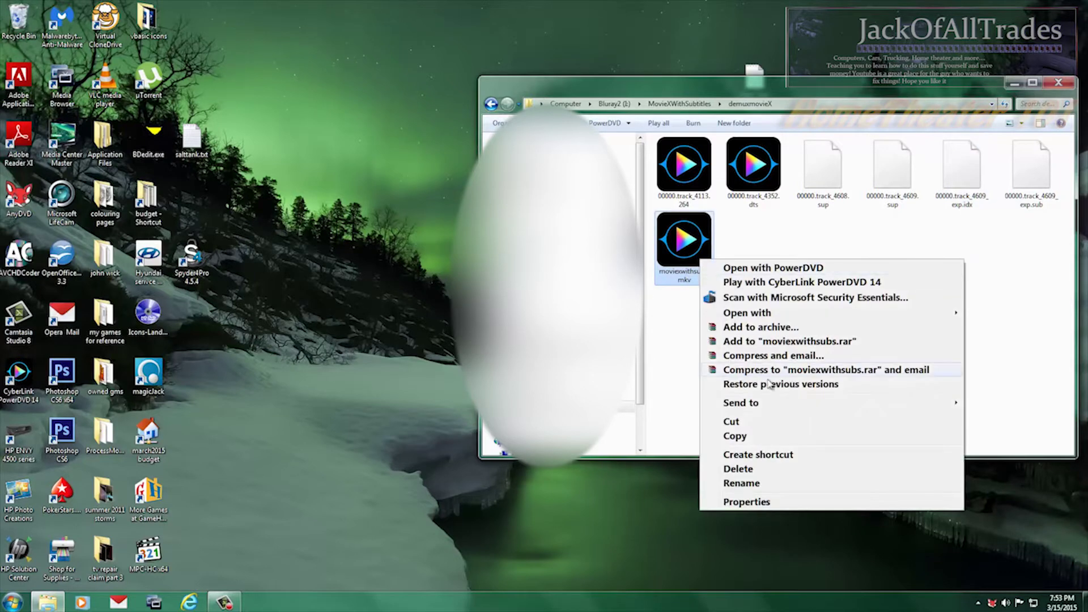
{"action": "left_click", "coordinate": [771, 503]}
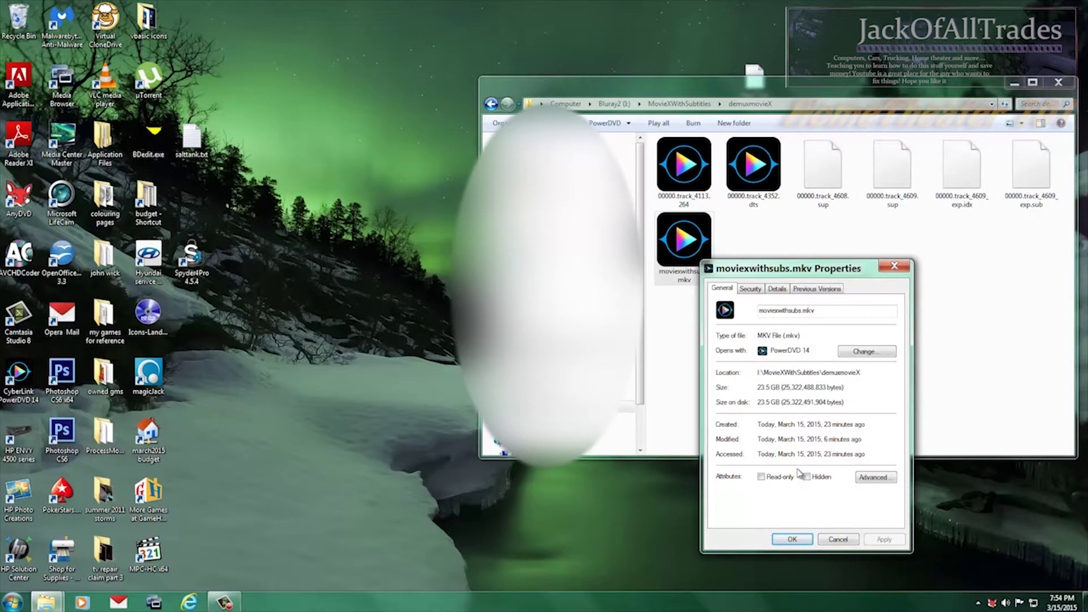
{"action": "left_click", "coordinate": [796, 538]}
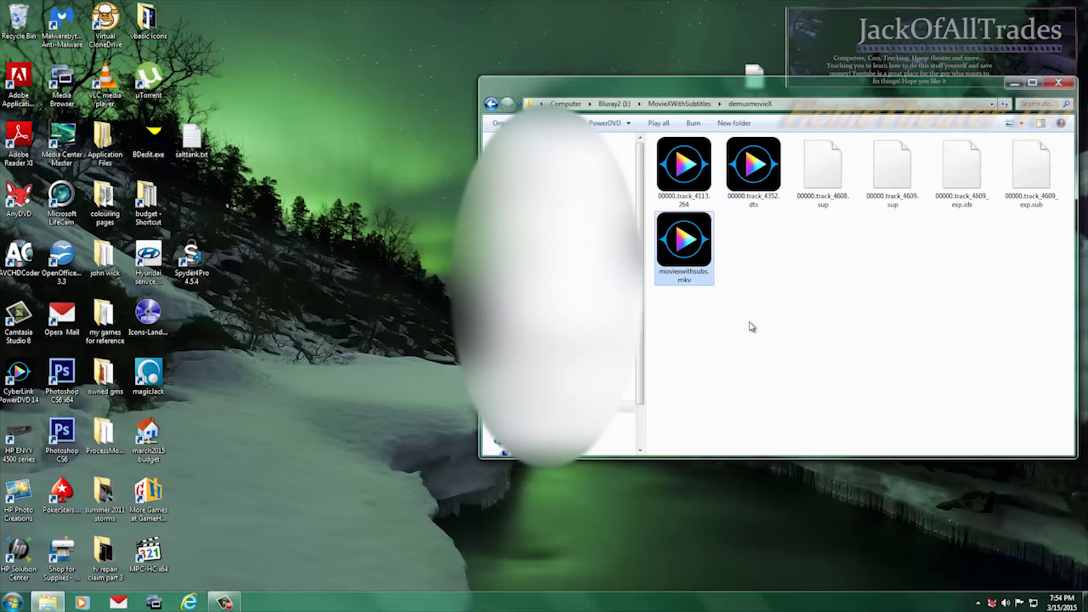
Close the demuxmovieX Explorer window to return to the desktop.
{"action": "left_click", "coordinate": [1058, 83]}
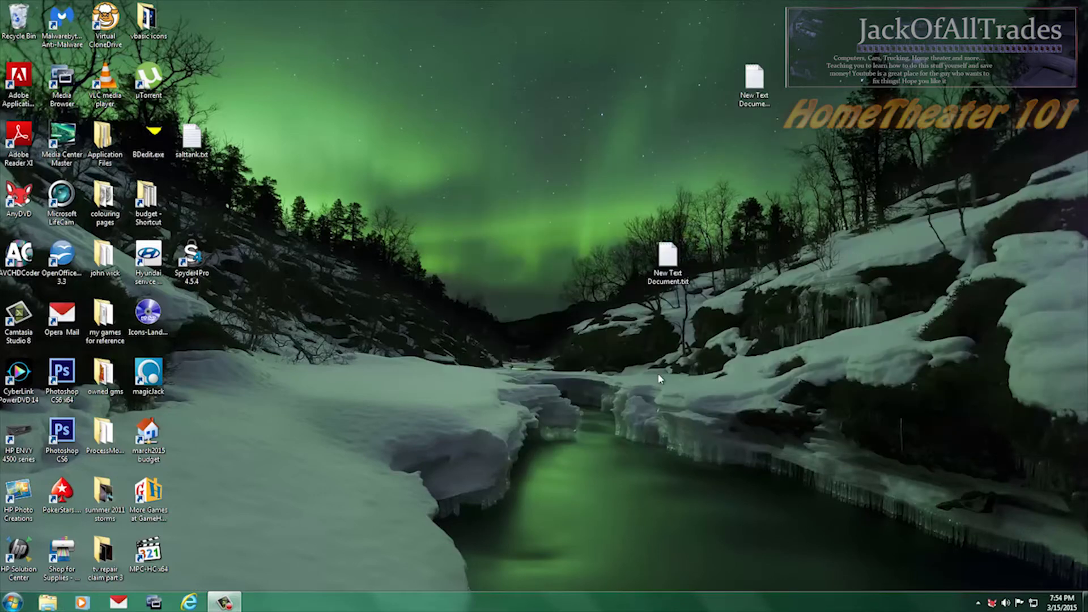